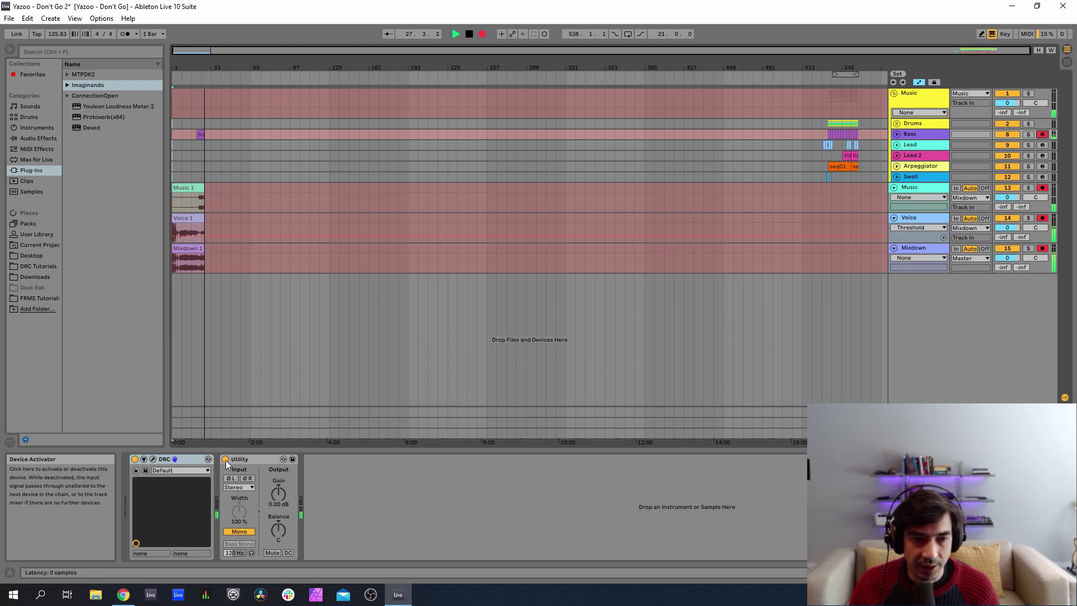
Bypass the Bass track's Utility effect and load the Default patch into its DRC synth
click(226, 459)
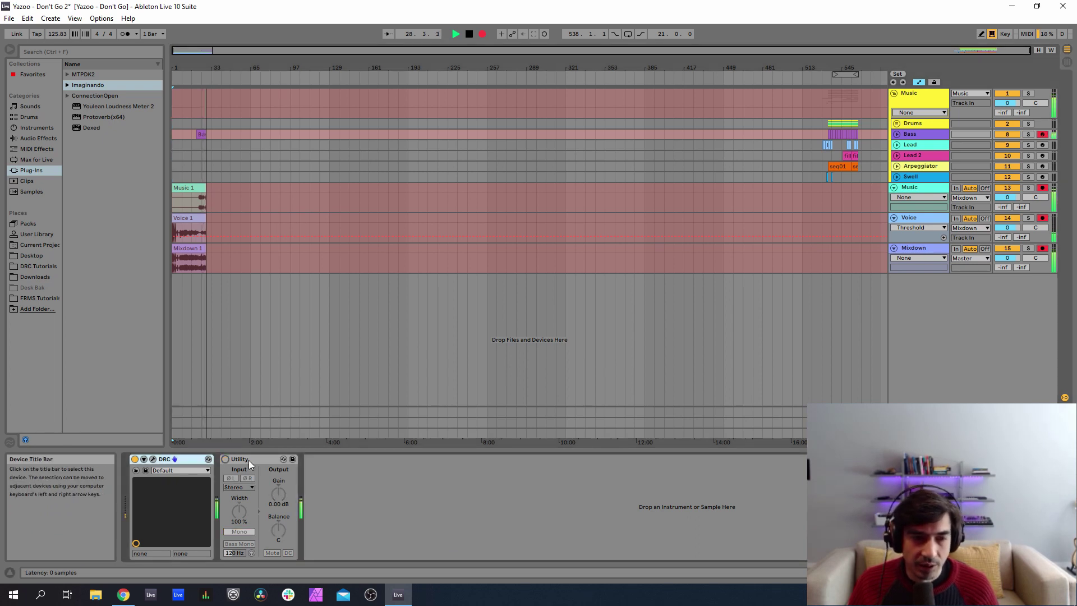
click(153, 459)
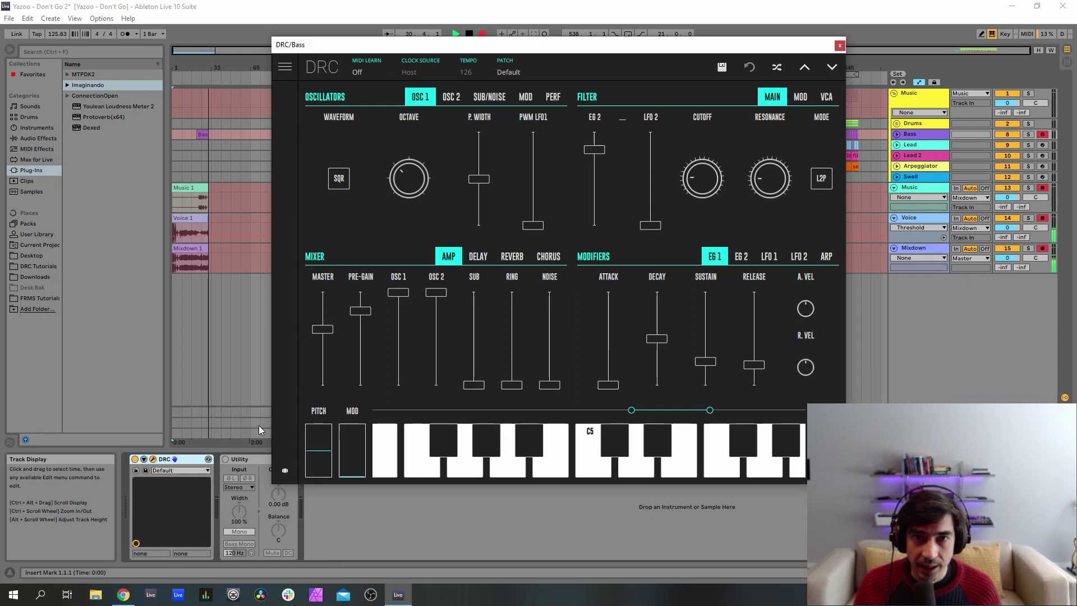
drag(517, 47, 453, 44)
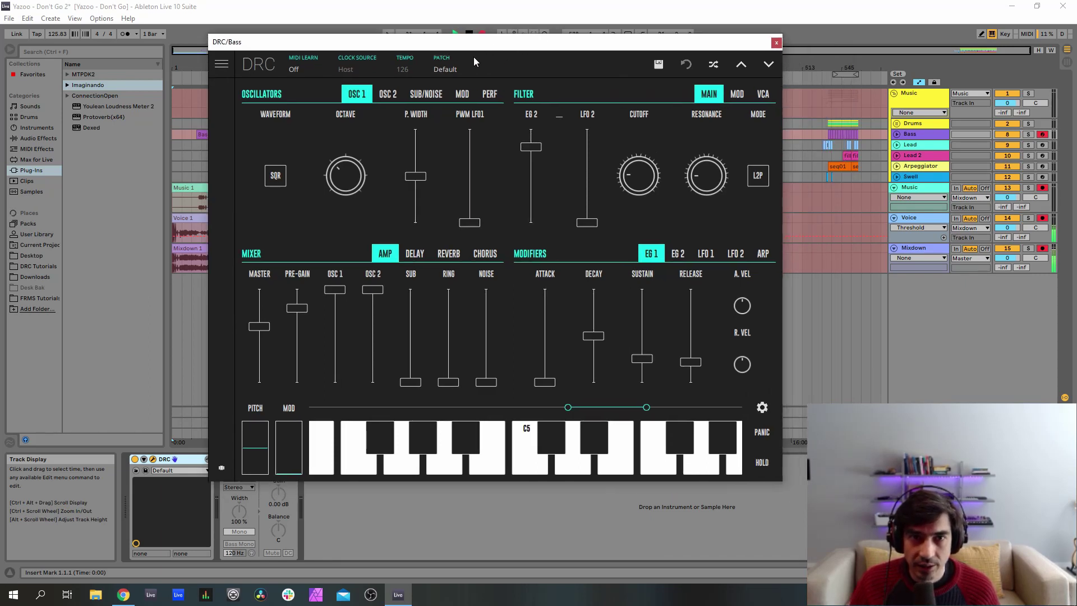
click(473, 66)
click(428, 153)
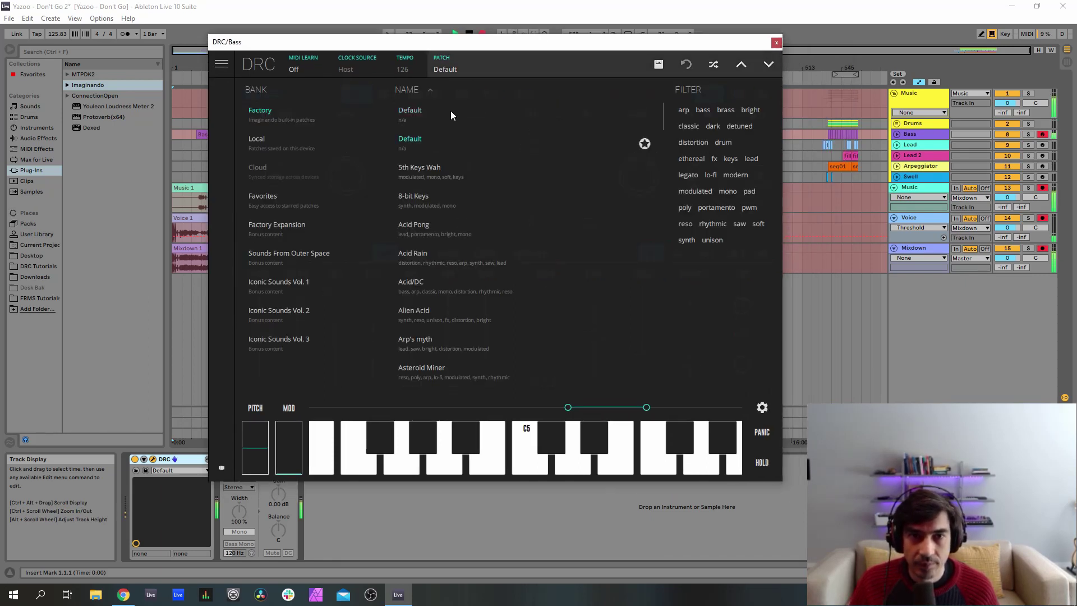
click(466, 71)
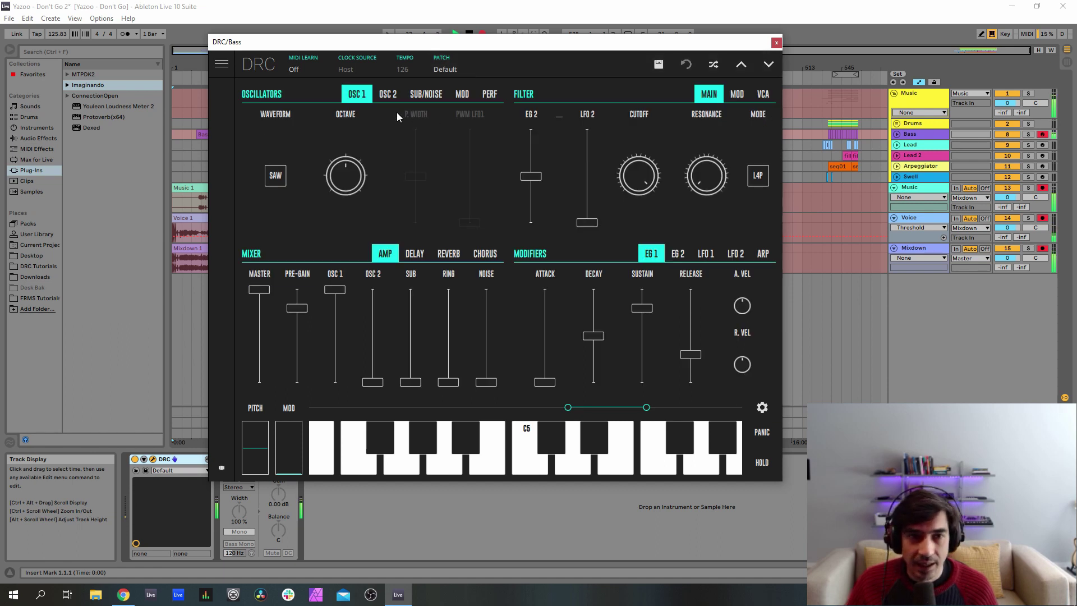
Lower the octave of oscillator 1 in the Bass synth and set its waveform to SQR
drag(344, 179, 342, 197)
click(276, 176)
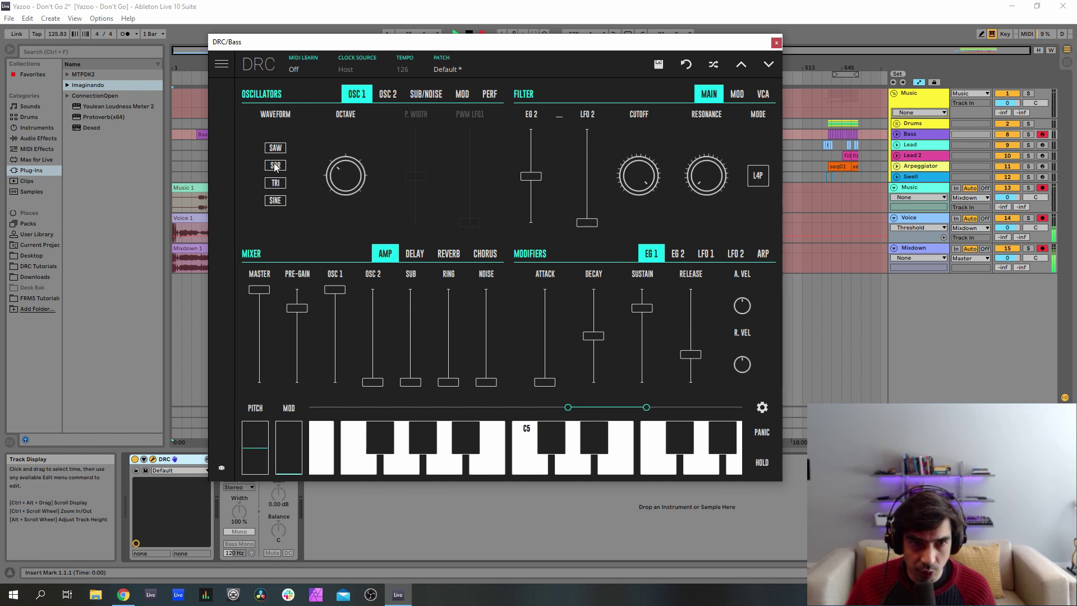
click(275, 166)
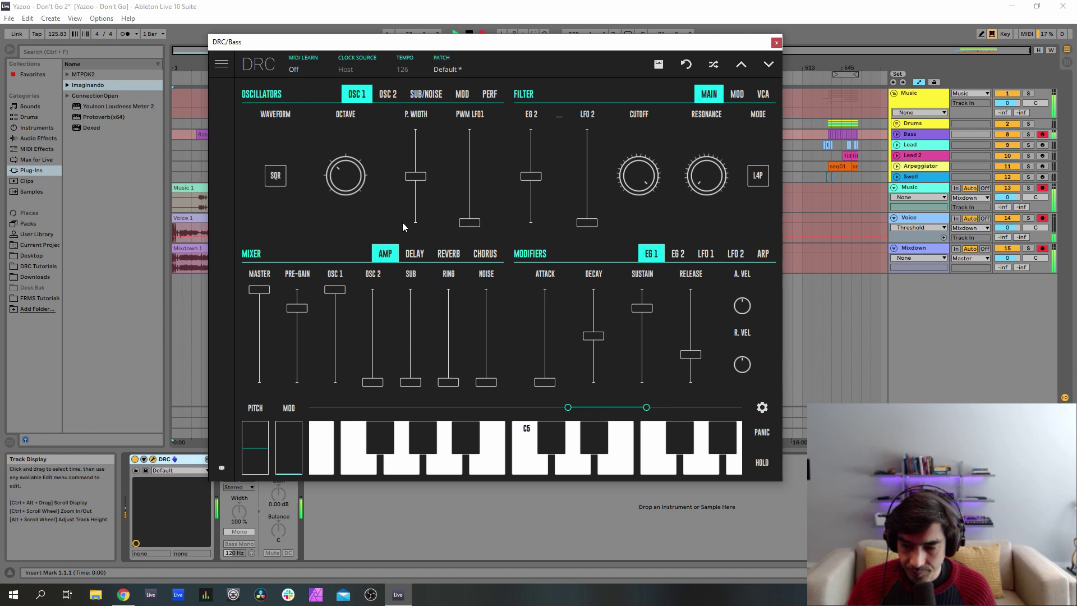
Raise oscillator 2 to full level in the mixer, lower its octave and turn on its sync
drag(371, 334, 361, 253)
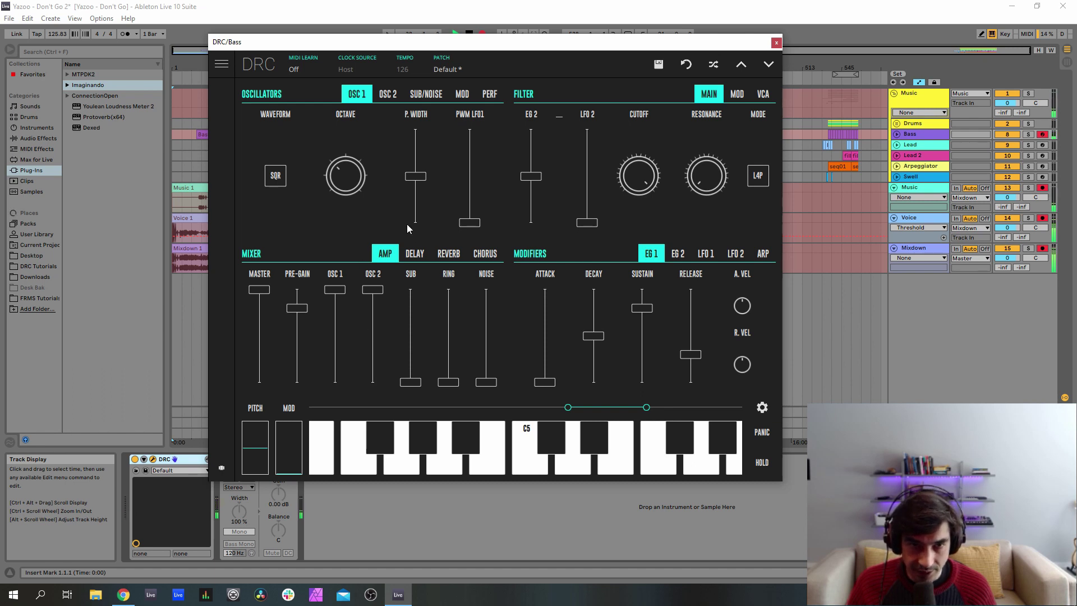
click(388, 100)
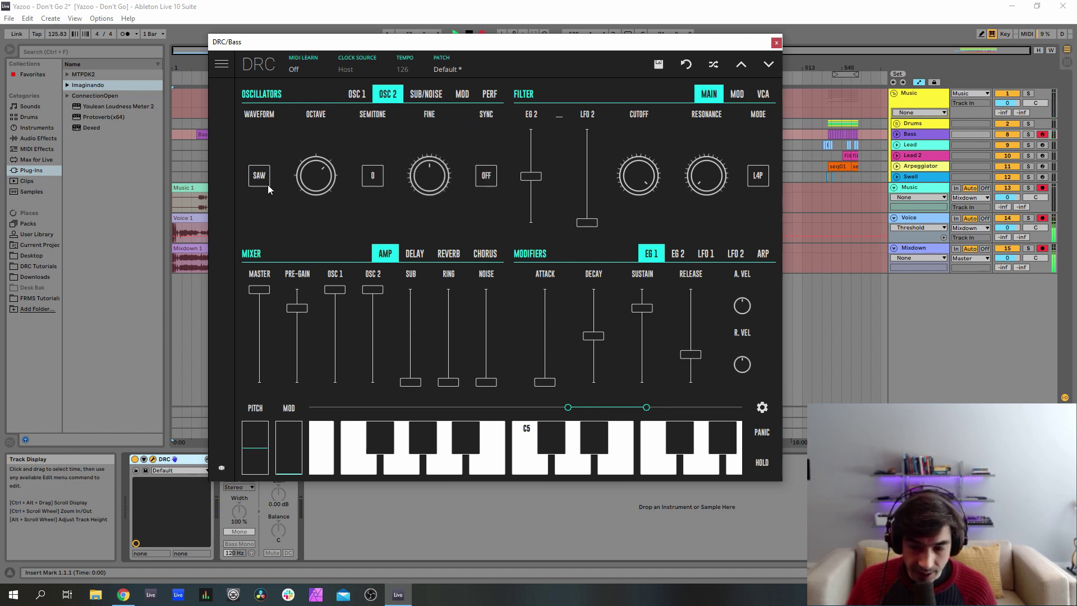
drag(321, 177, 319, 205)
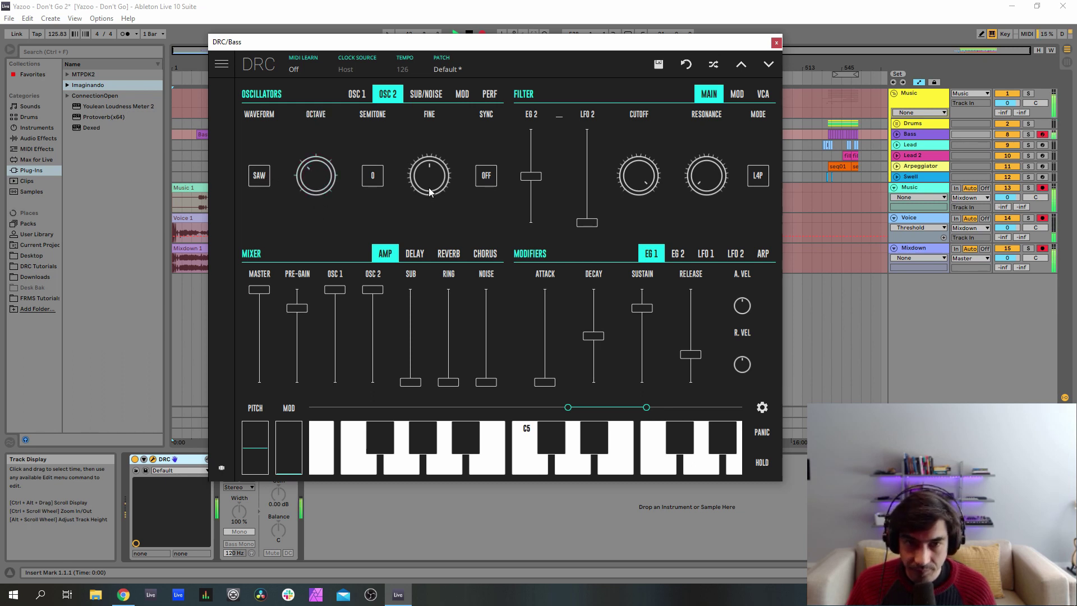
click(488, 178)
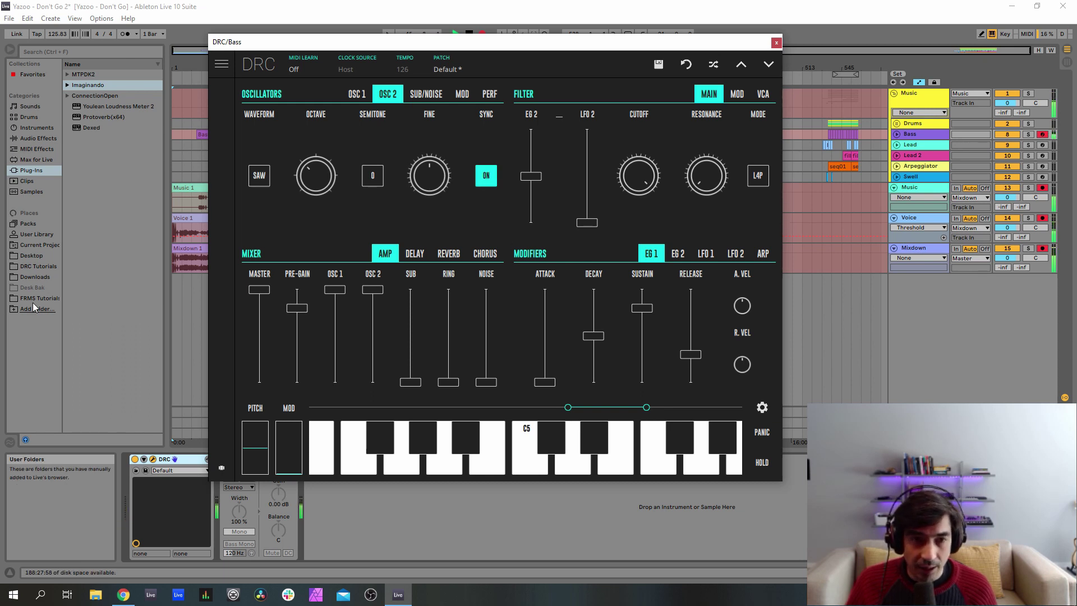
Lower the Bass synth's master level to about 60 percent and set the filter mode to L2P
click(259, 329)
drag(261, 333, 269, 332)
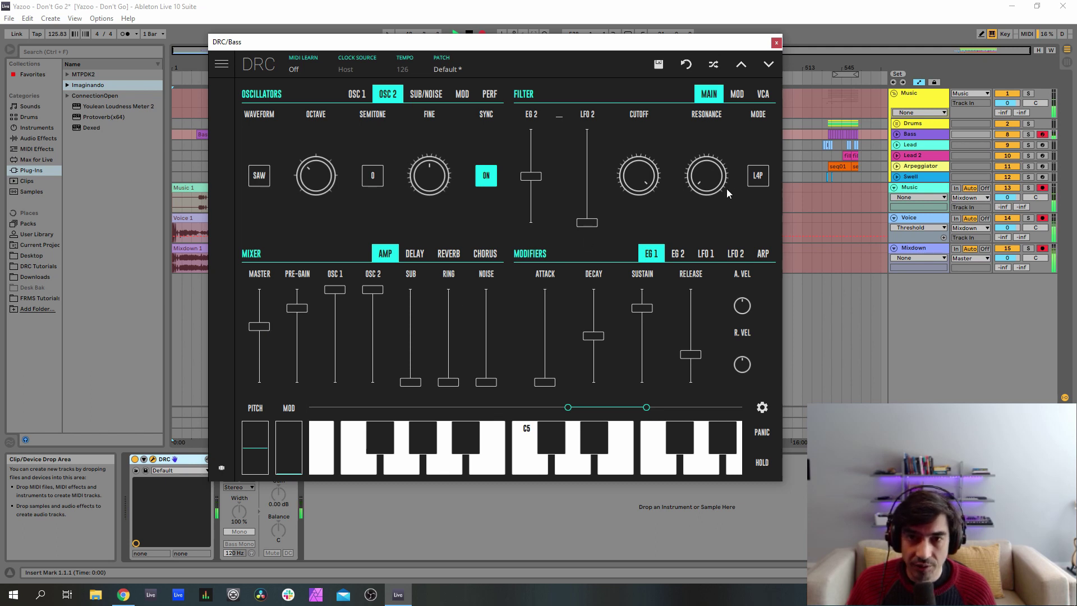
click(754, 182)
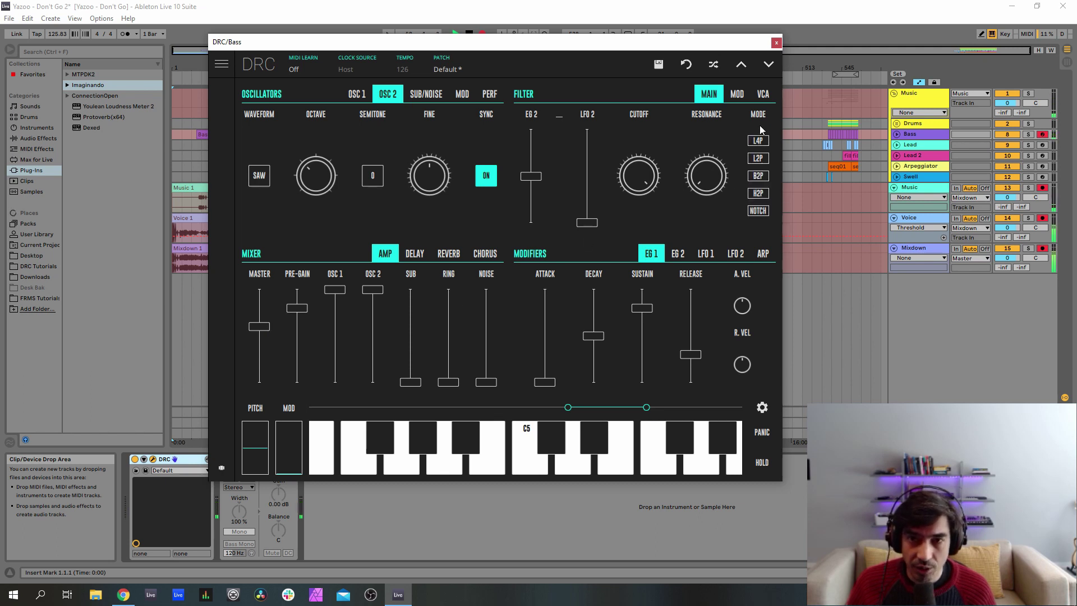
click(759, 159)
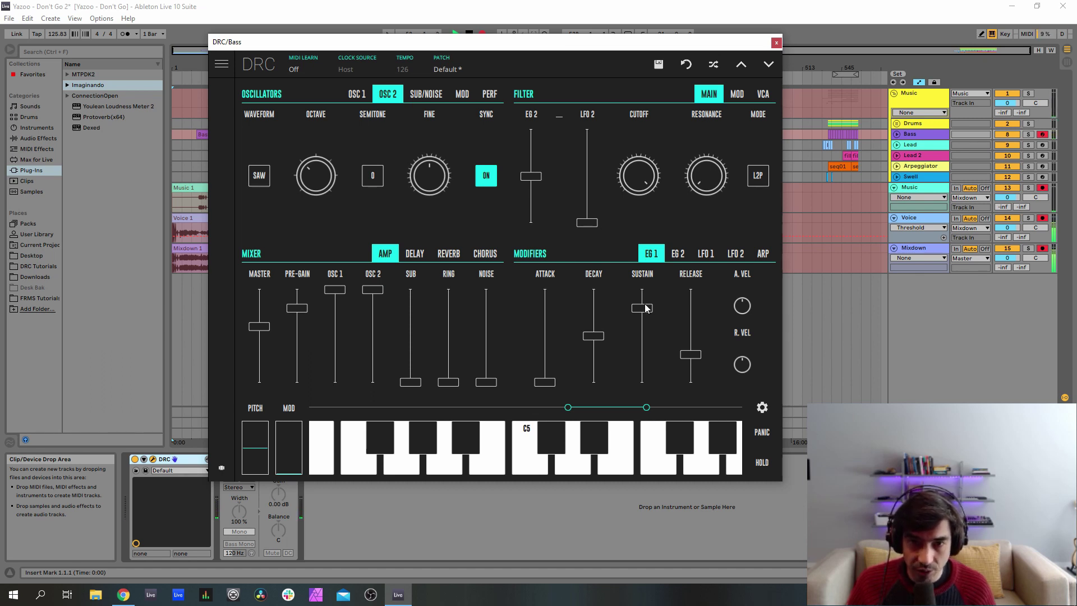
Set the filter's EG 2 amount slightly below centre, lower the cutoff strongly and raise the resonance a little
click(679, 254)
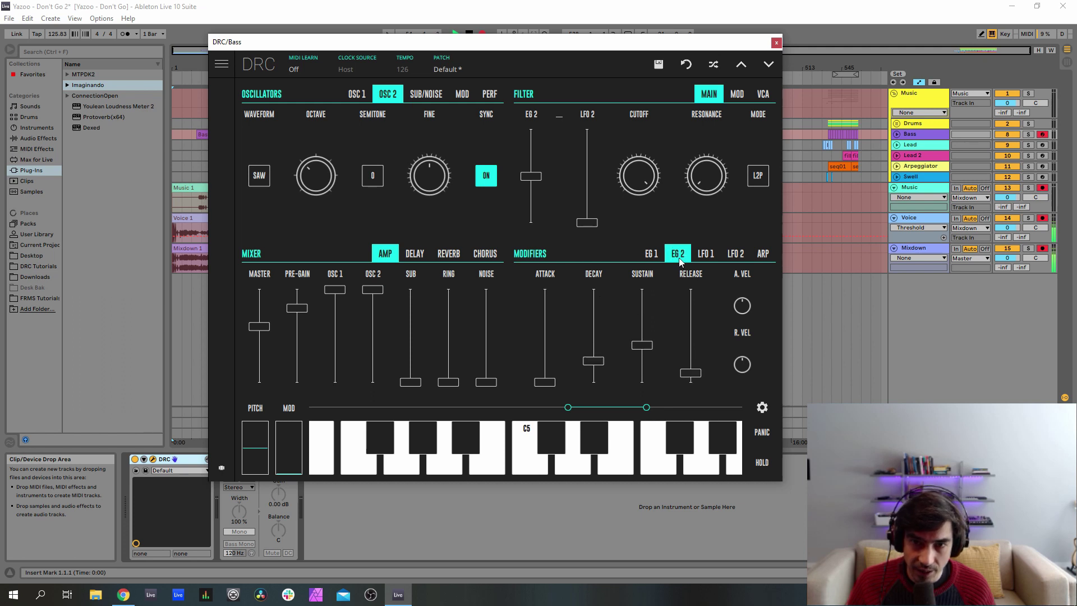
click(652, 253)
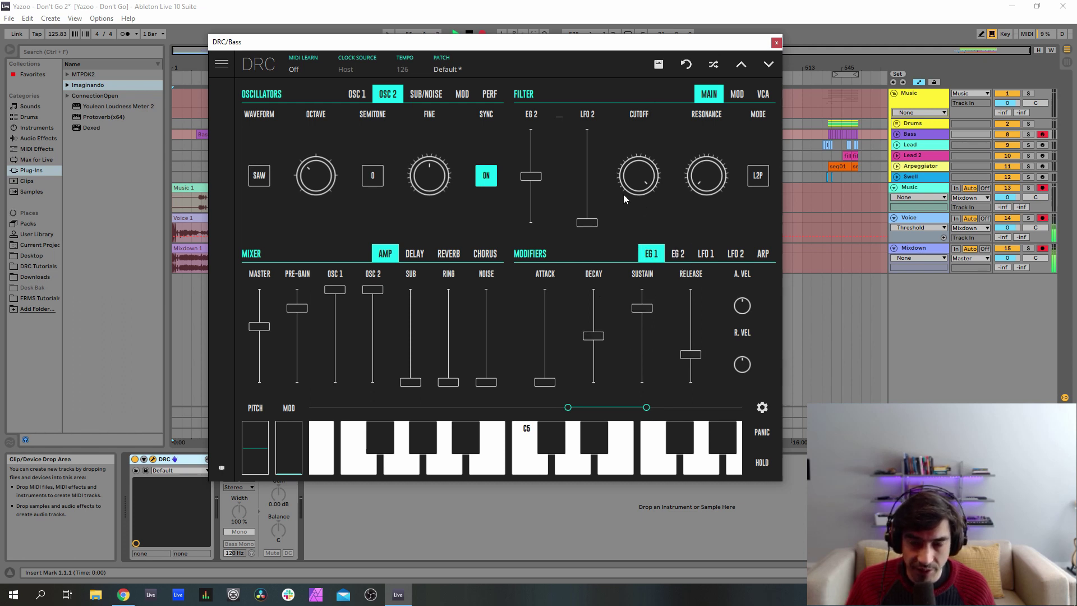
drag(539, 197, 542, 198)
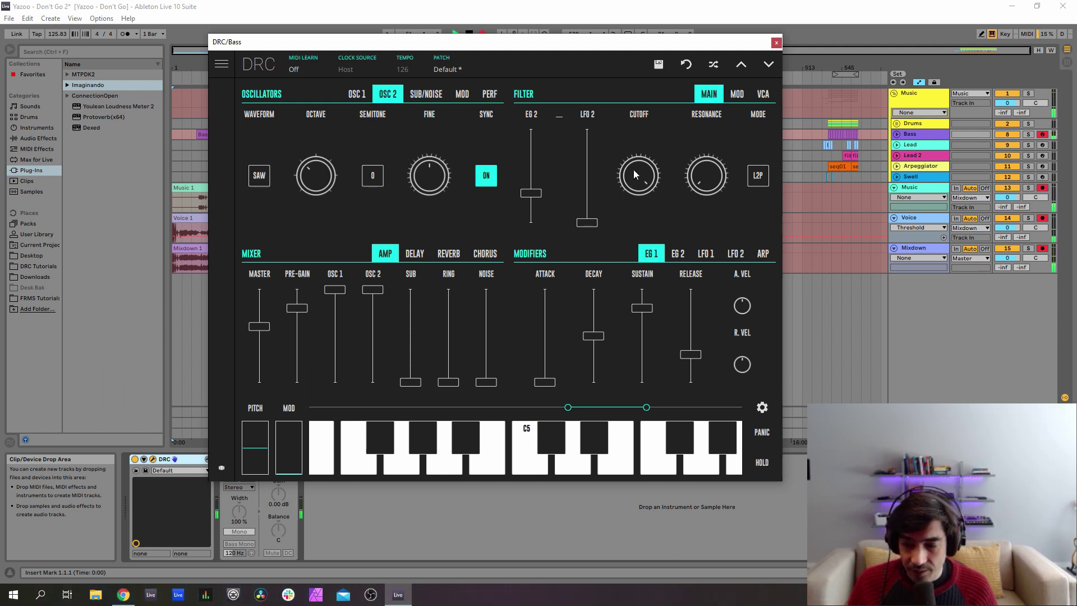
drag(634, 169, 639, 408)
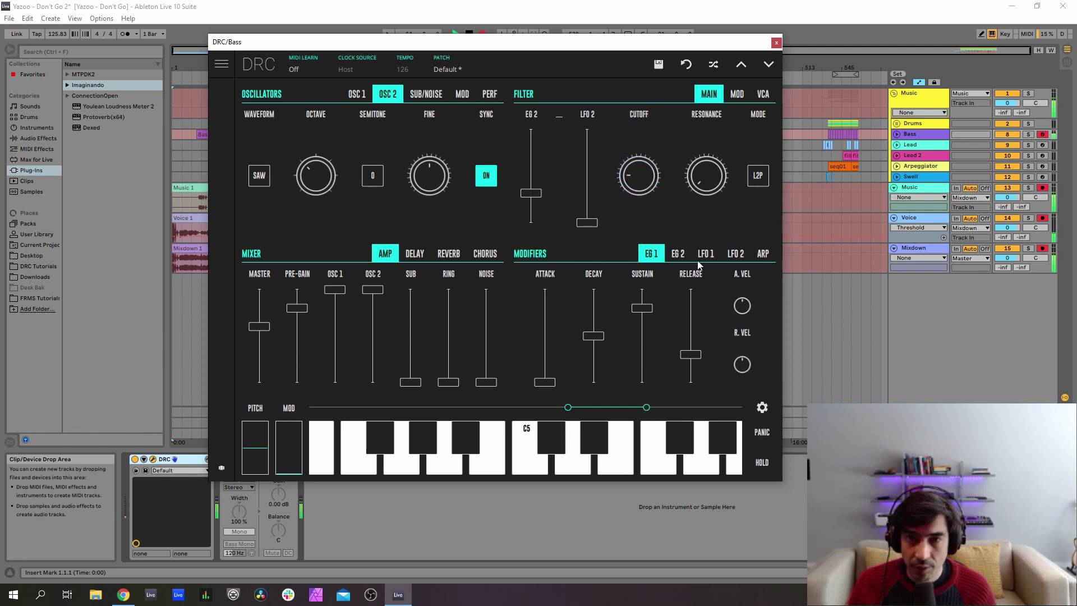
drag(709, 189, 686, 139)
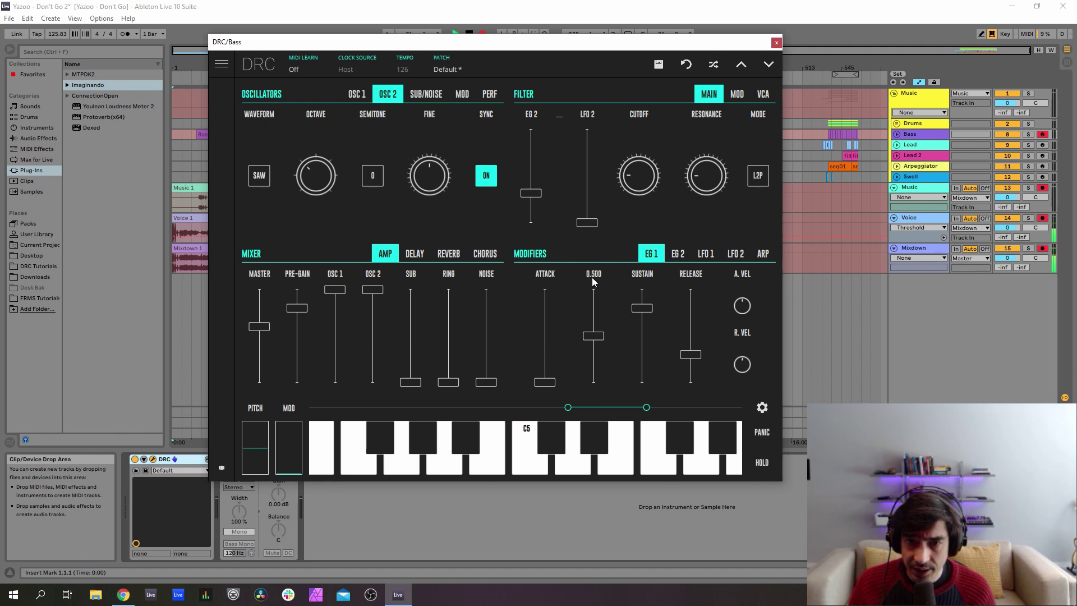
Lower the sustain and release of EG 1, and give EG 2 a shorter decay, lower sustain and longer release
drag(650, 339, 643, 362)
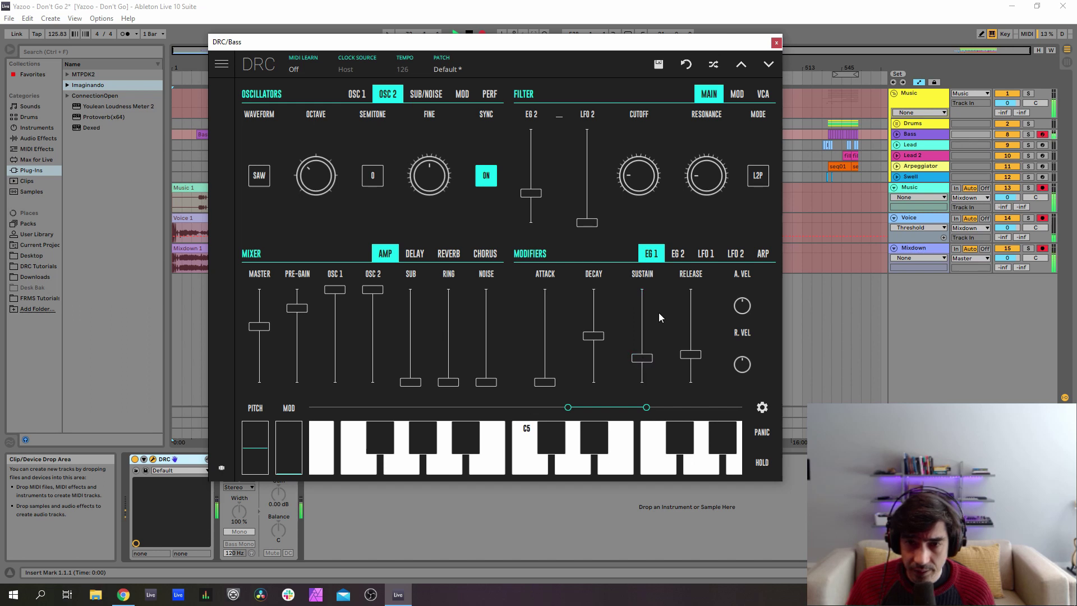
drag(695, 352, 694, 364)
click(677, 254)
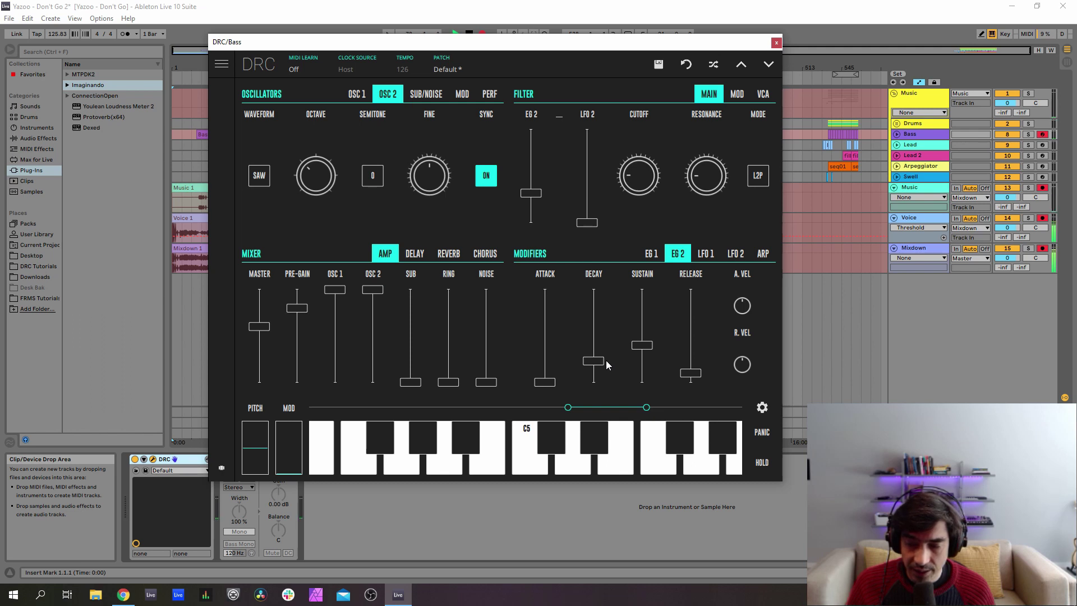
drag(603, 364, 593, 371)
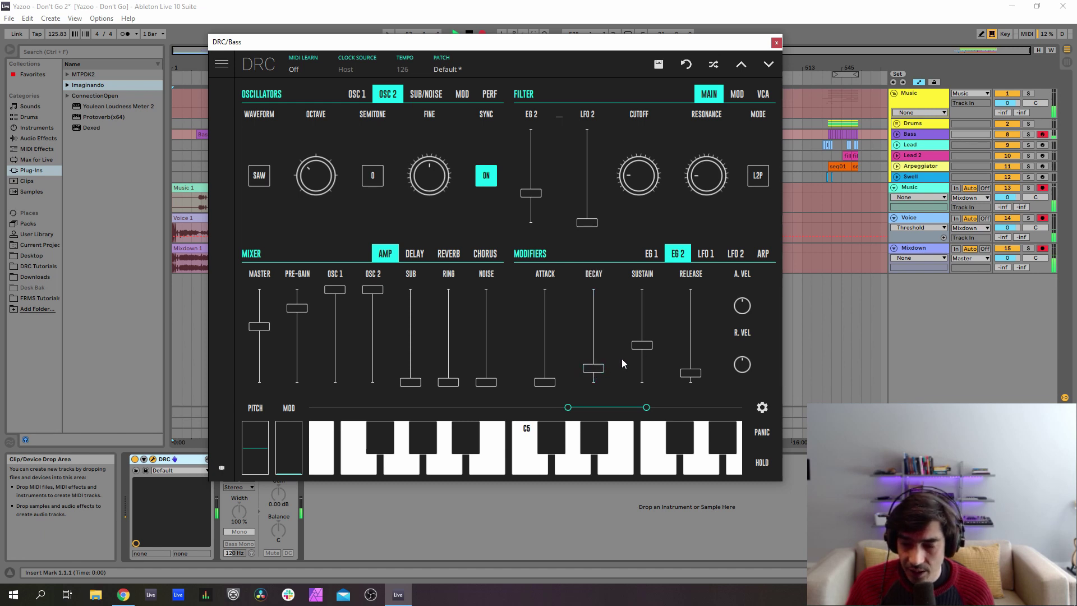
drag(642, 345, 701, 358)
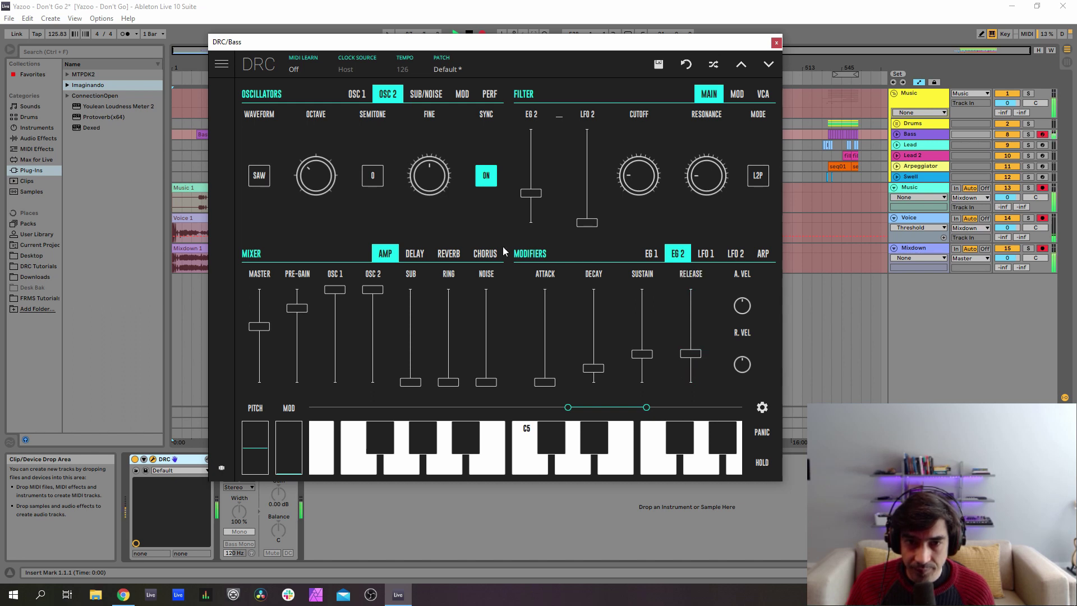
Enable the Bass synth's chorus with a slower rate and a depth of about 80 percent
click(486, 255)
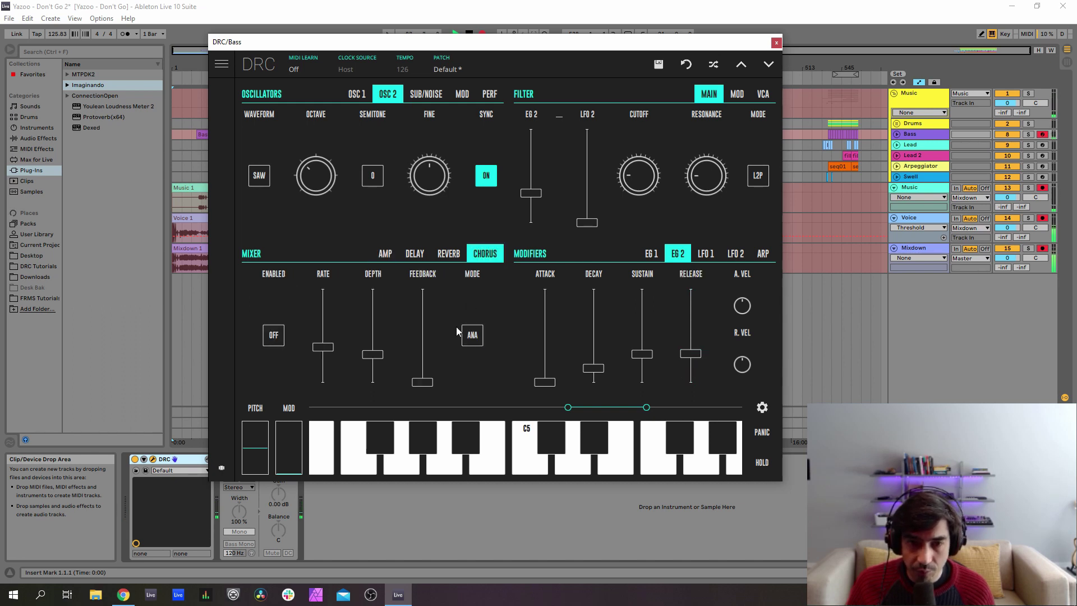
click(275, 335)
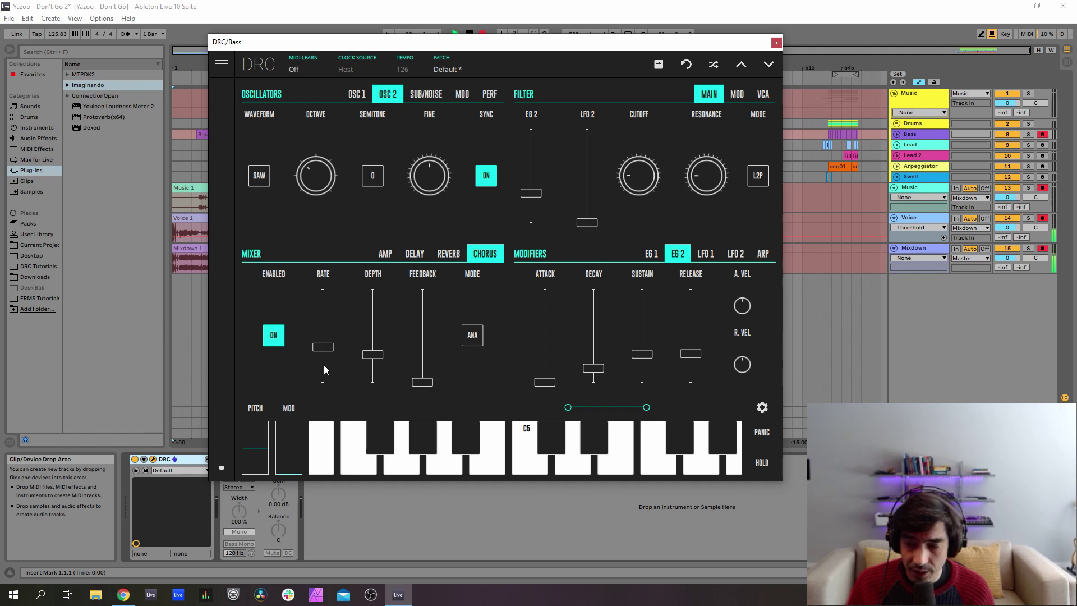
drag(323, 368, 326, 374)
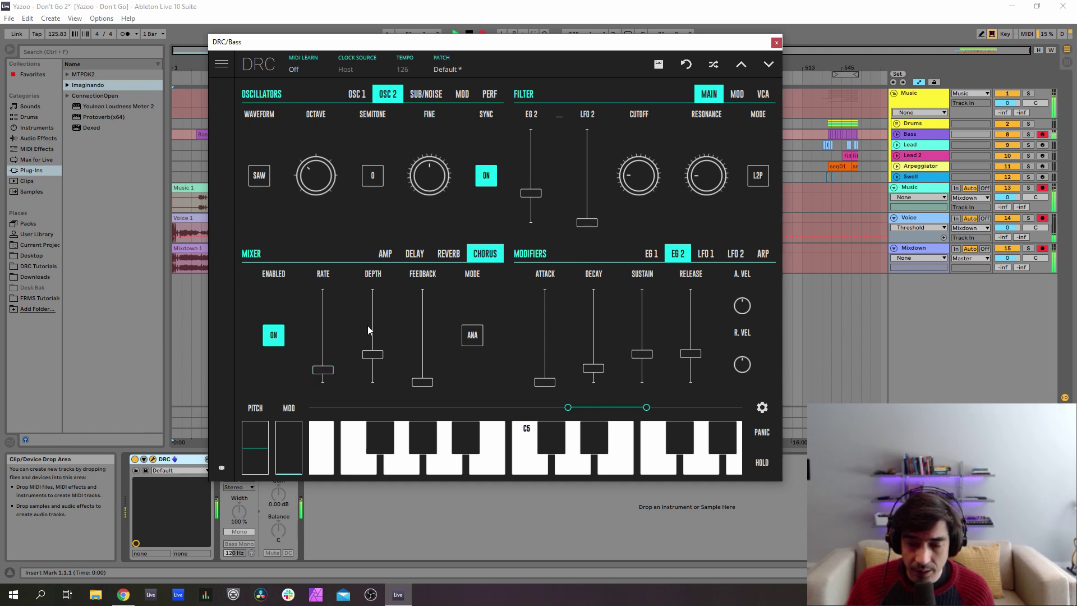
drag(374, 321, 407, 307)
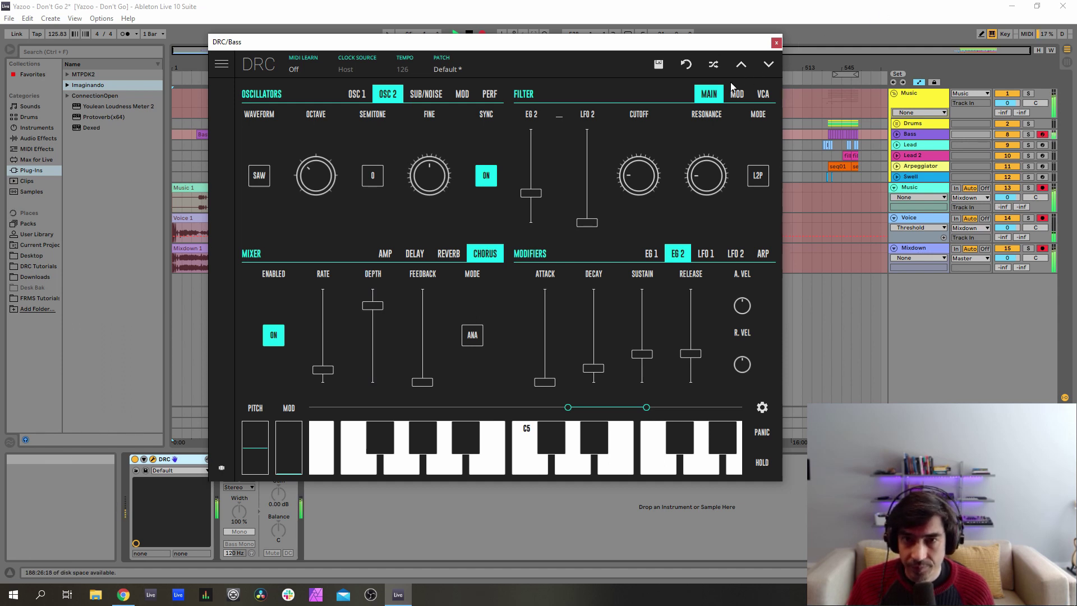
Fine-tune the filter cutoff to about 0.168, close the synth window and reactivate Utility on the Bass track
drag(638, 175, 639, 175)
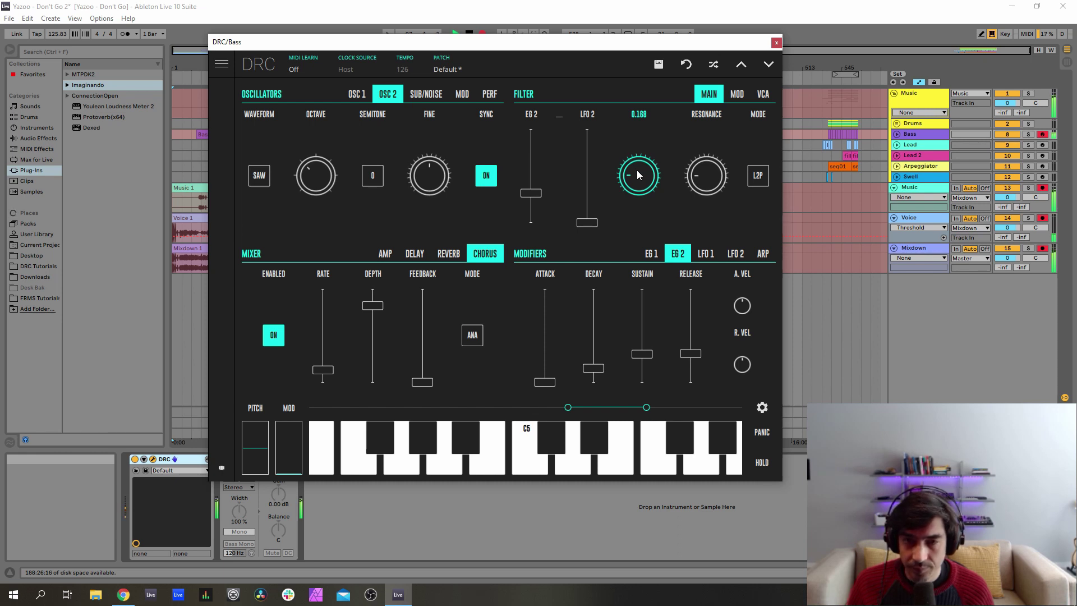
click(776, 43)
click(225, 461)
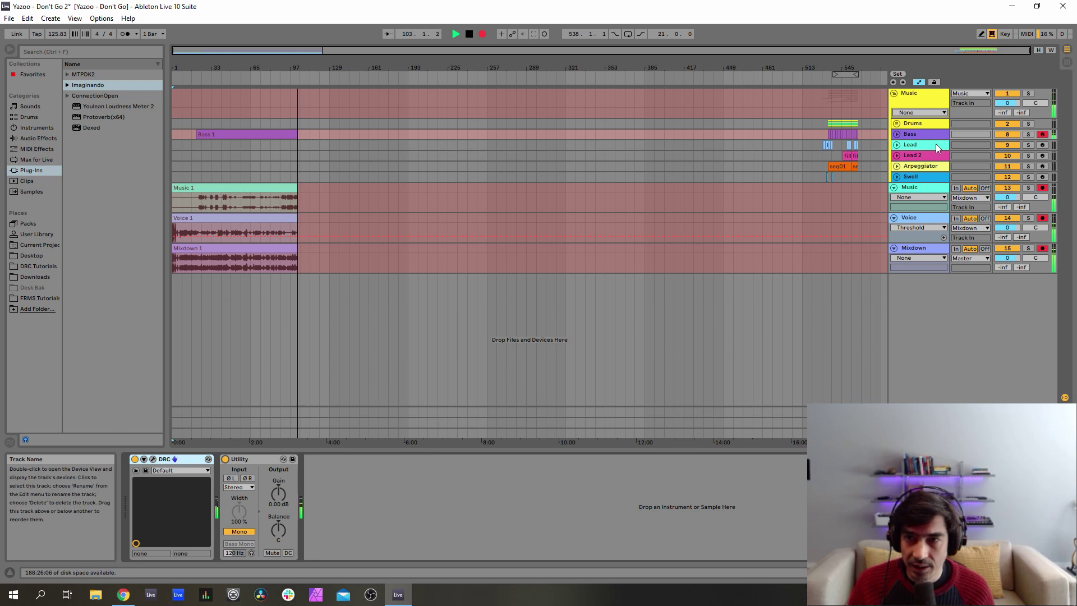
Arm the Lead track for recording and bypass its Reverb, Vinyl Distortion and EQ Eight effects
click(1025, 143)
click(1044, 145)
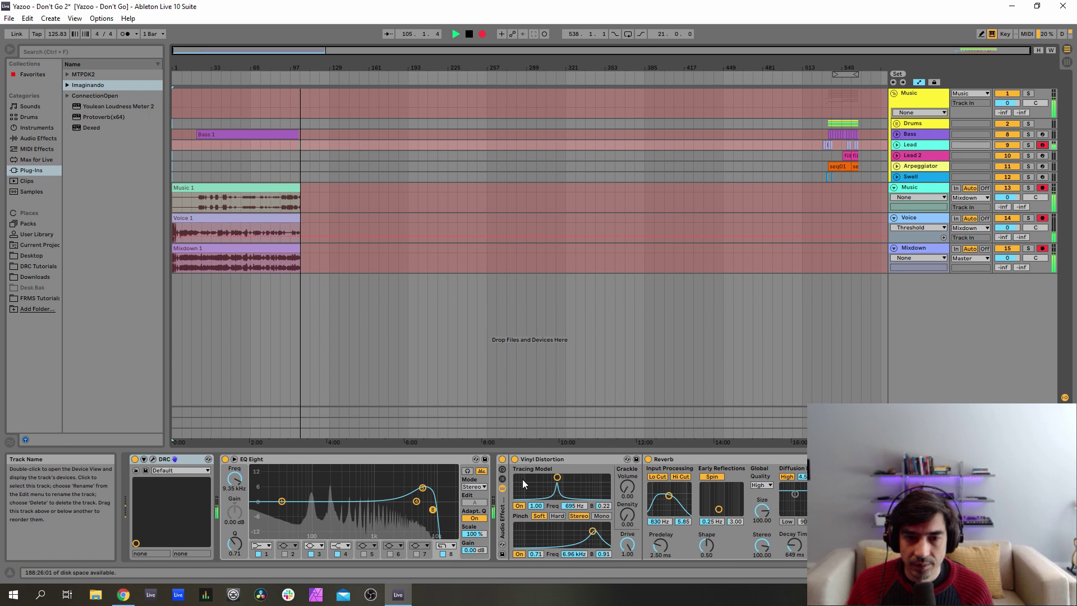
click(648, 461)
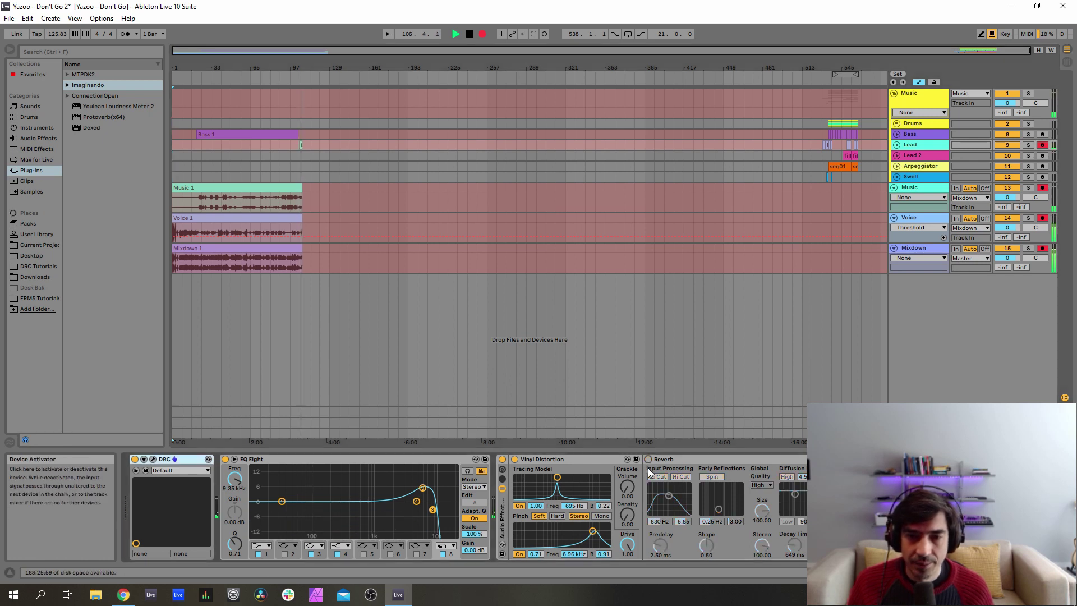
click(515, 460)
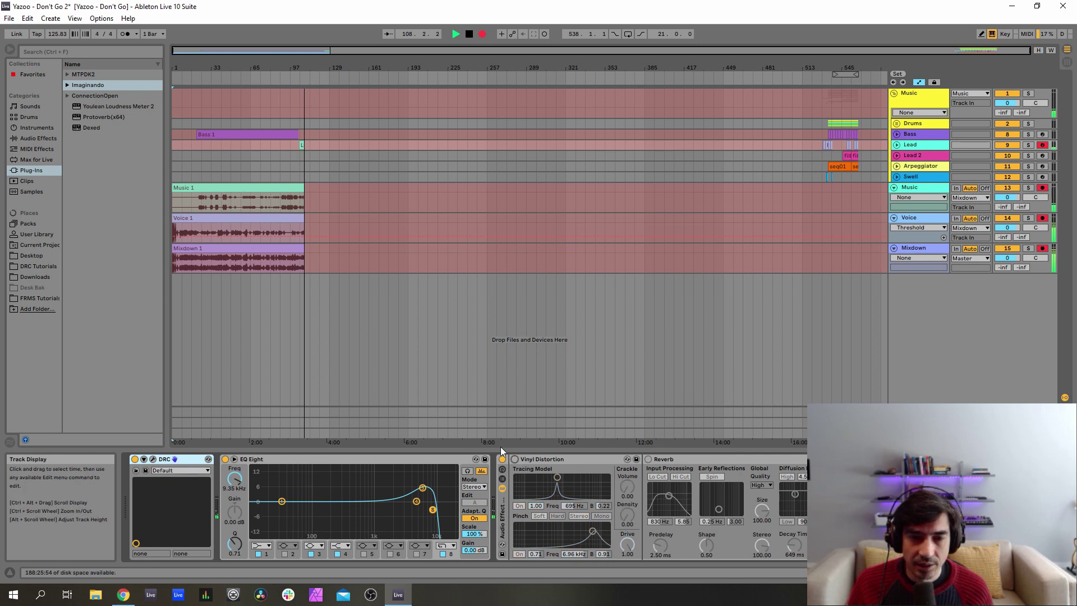
click(225, 459)
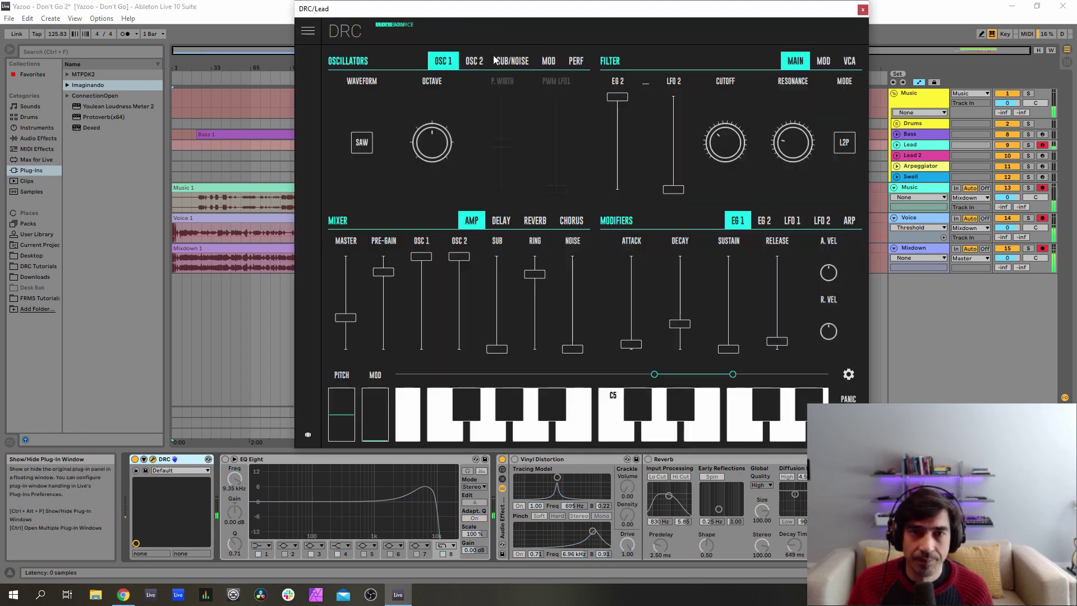
Move the Lead track's DRC window aside and load the Default patch from the patch browser
drag(578, 14, 434, 34)
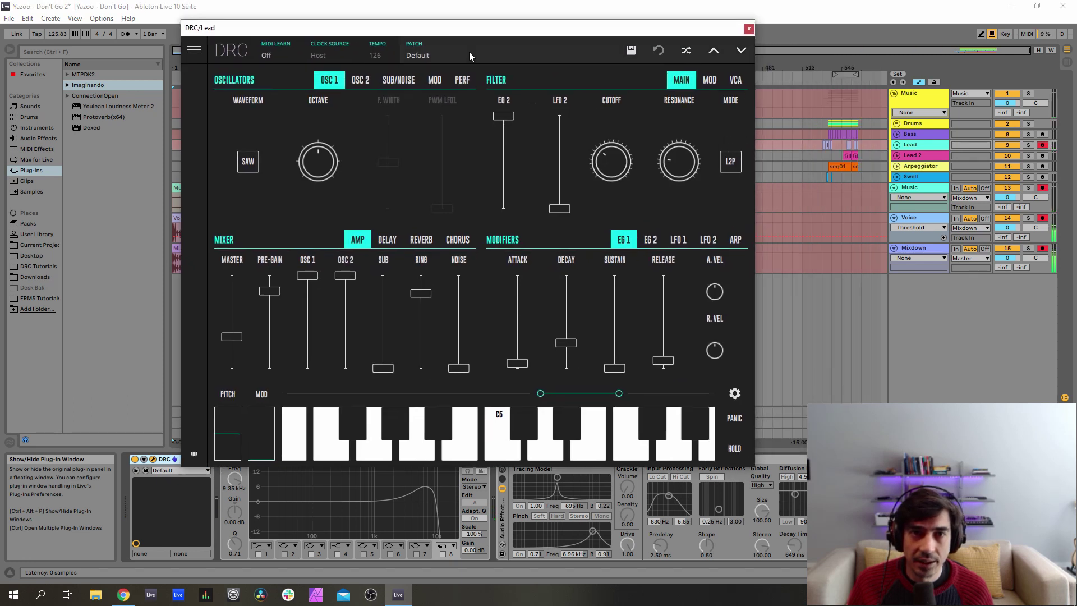
click(449, 55)
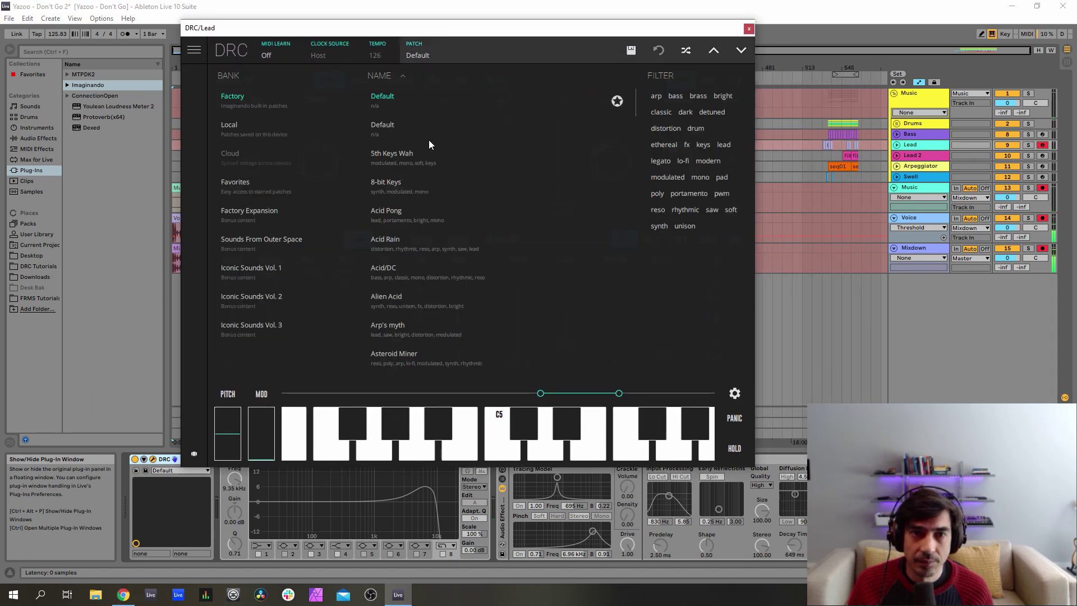
click(456, 58)
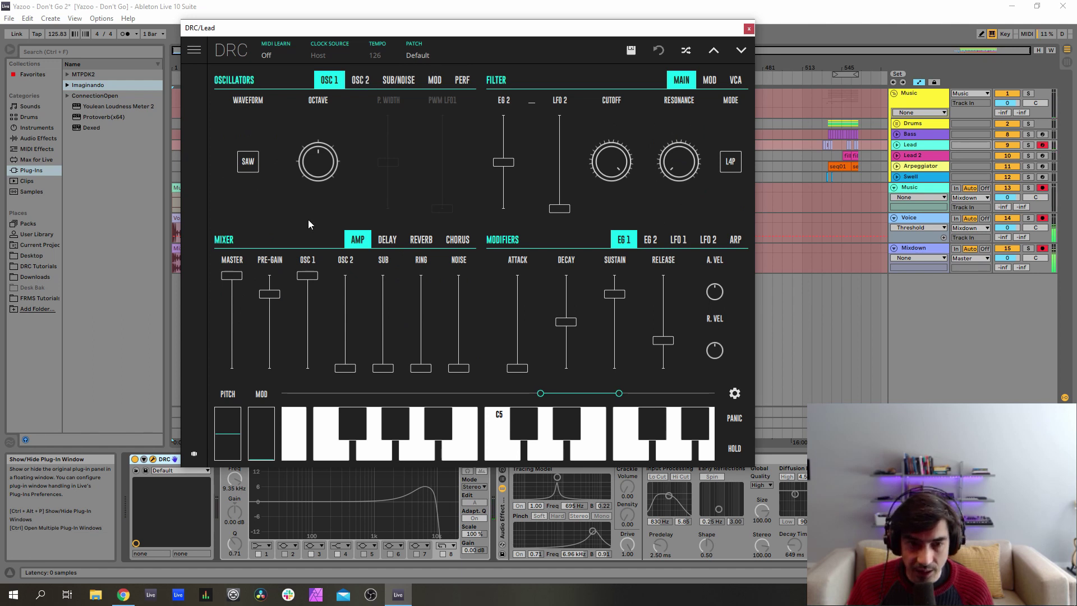
Raise OSC 2 to full level in the mixer and detune it upward with its fine tuning
drag(348, 318, 346, 95)
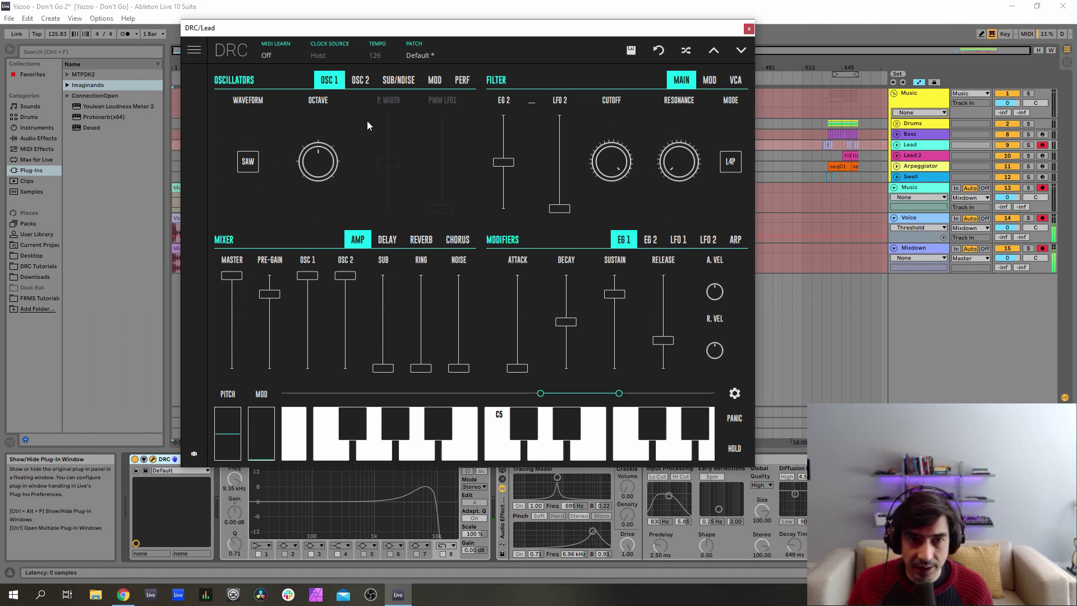
click(355, 83)
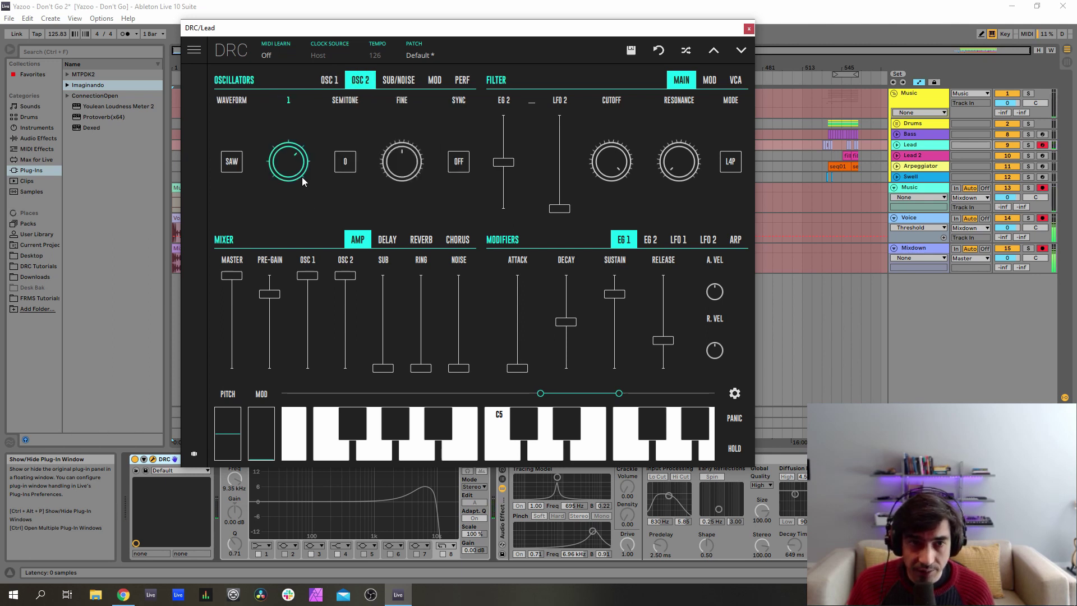
mouse_move(395, 176)
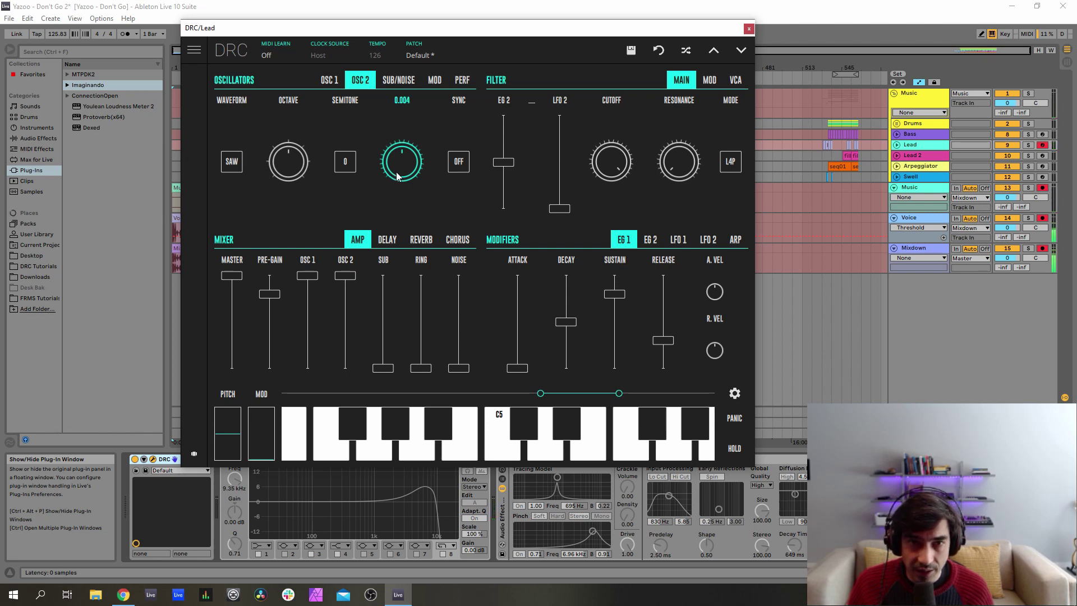
drag(421, 167, 496, 128)
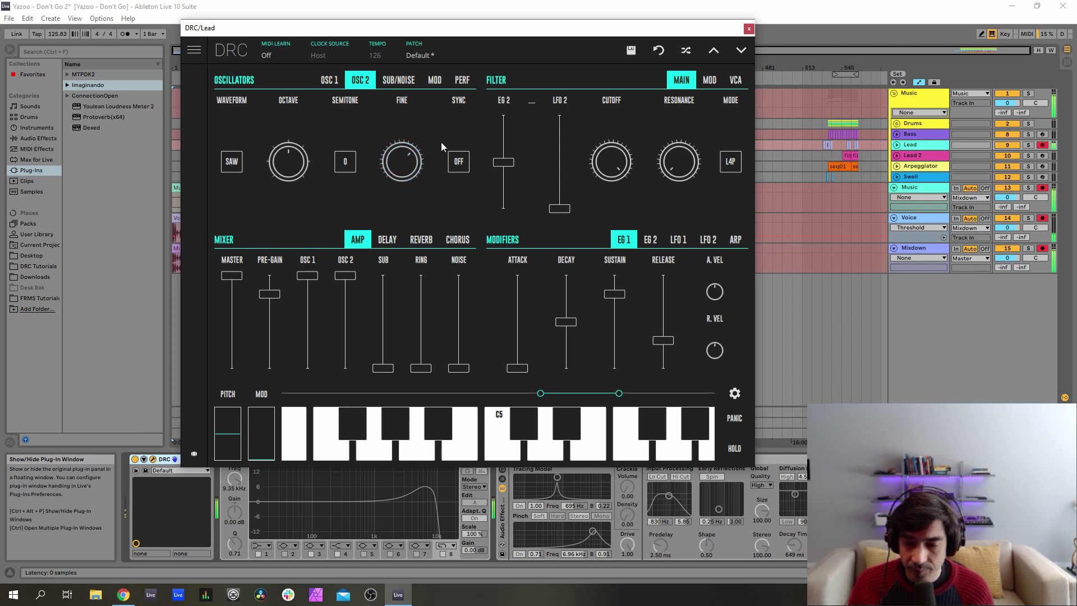
In the mixer, raise the ring level to about 80 percent, lower the master to about a third and slightly increase the pre-gain
click(401, 83)
drag(268, 166, 269, 159)
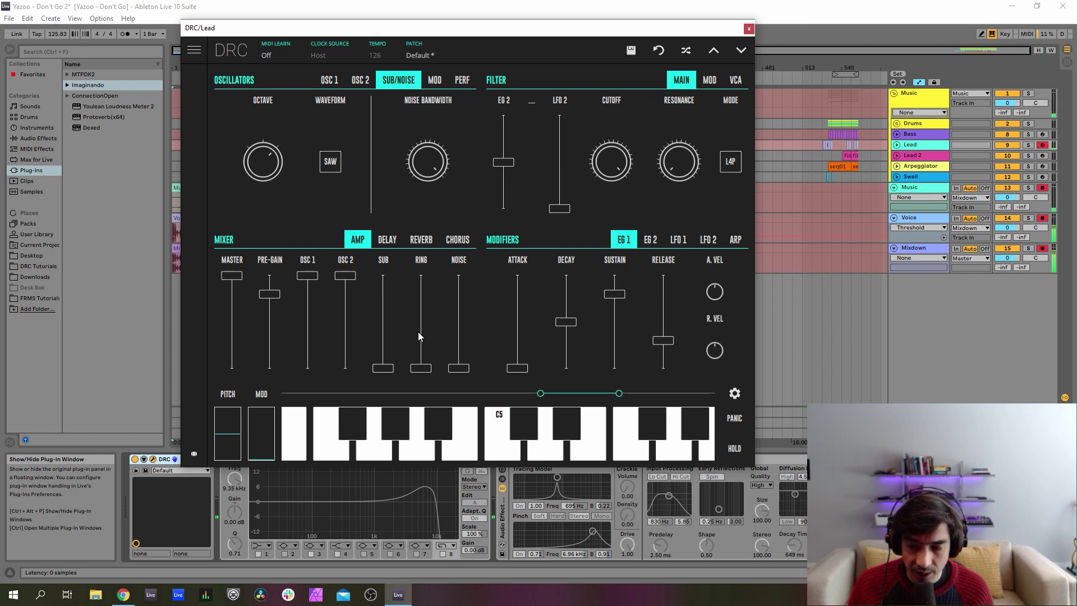
drag(418, 332, 455, 294)
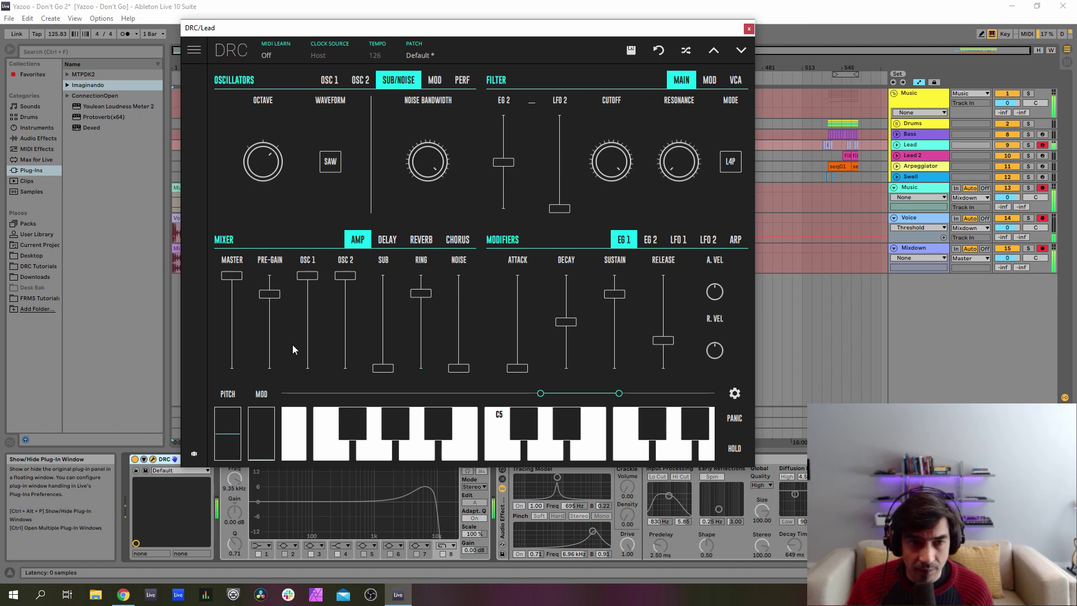
drag(242, 339, 234, 340)
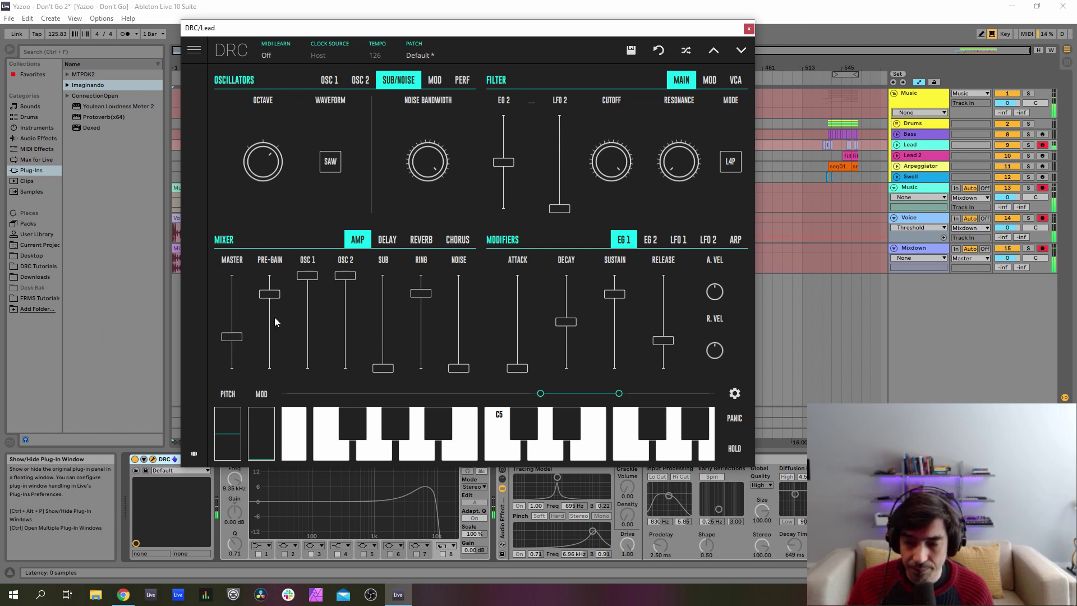
drag(274, 301, 280, 296)
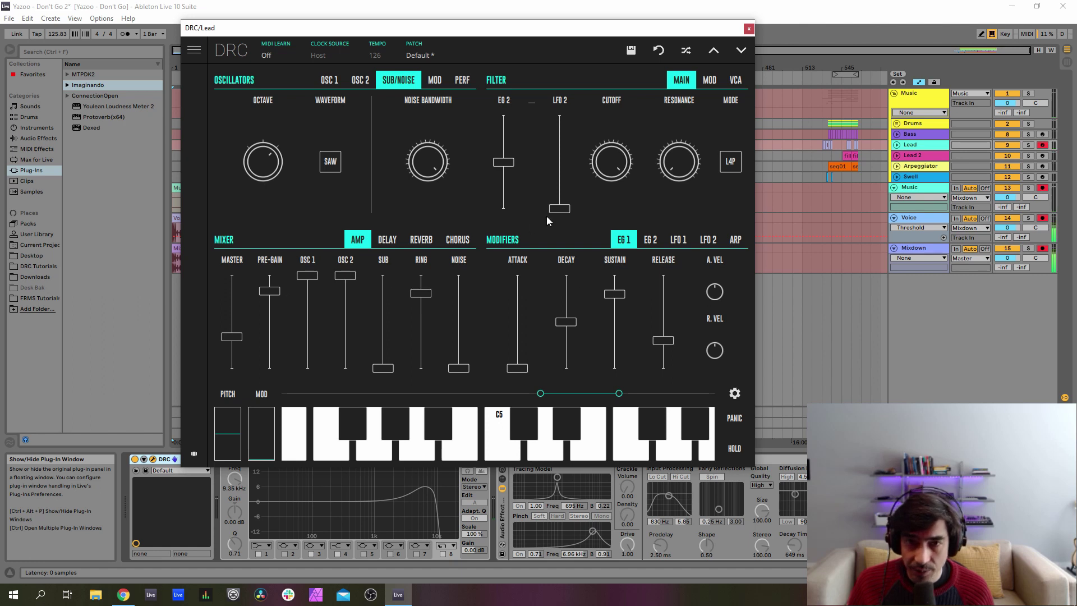
Set the filter to L2P mode with a lower cutoff, a little resonance and full EG 2 modulation
drag(605, 160, 595, 192)
drag(627, 361, 662, 344)
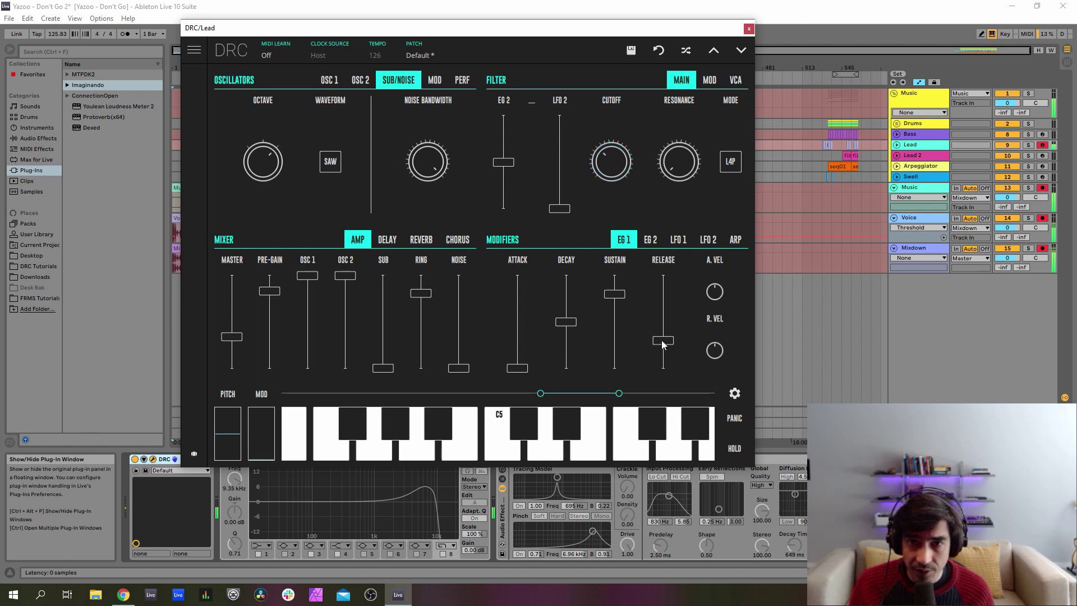
click(729, 162)
click(730, 145)
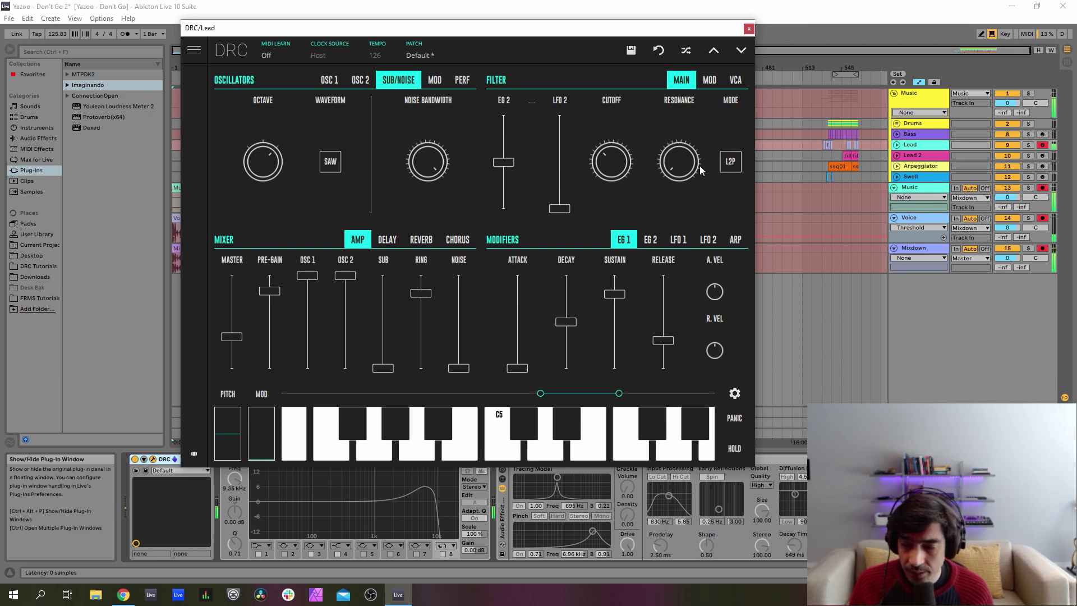
drag(684, 167, 690, 110)
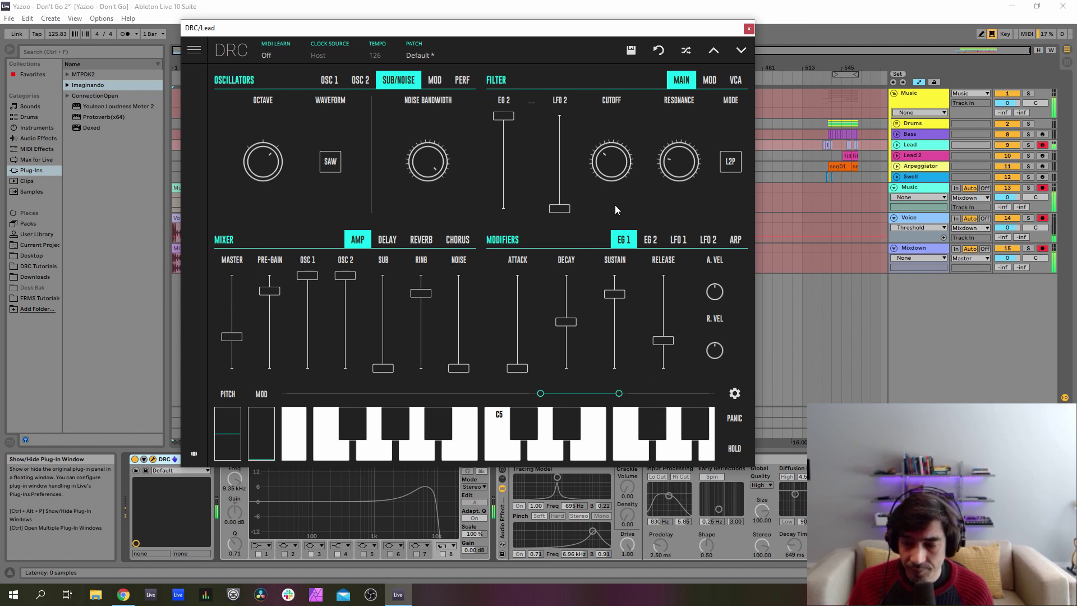
Raise the VCA's keyboard tracking to maximum and return to the main filter controls
click(736, 79)
drag(679, 162, 678, 130)
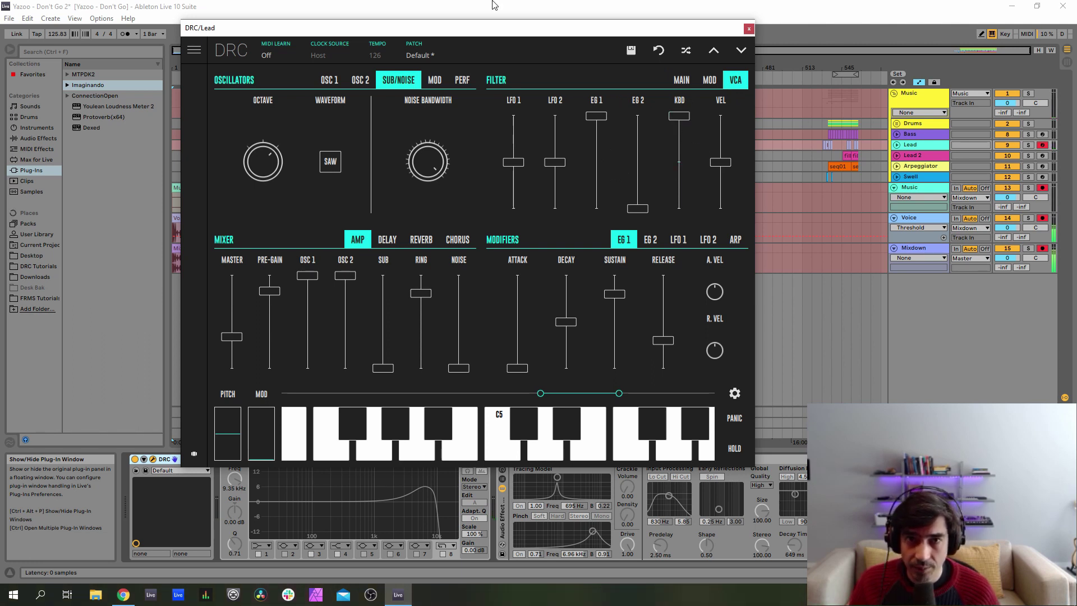
click(682, 80)
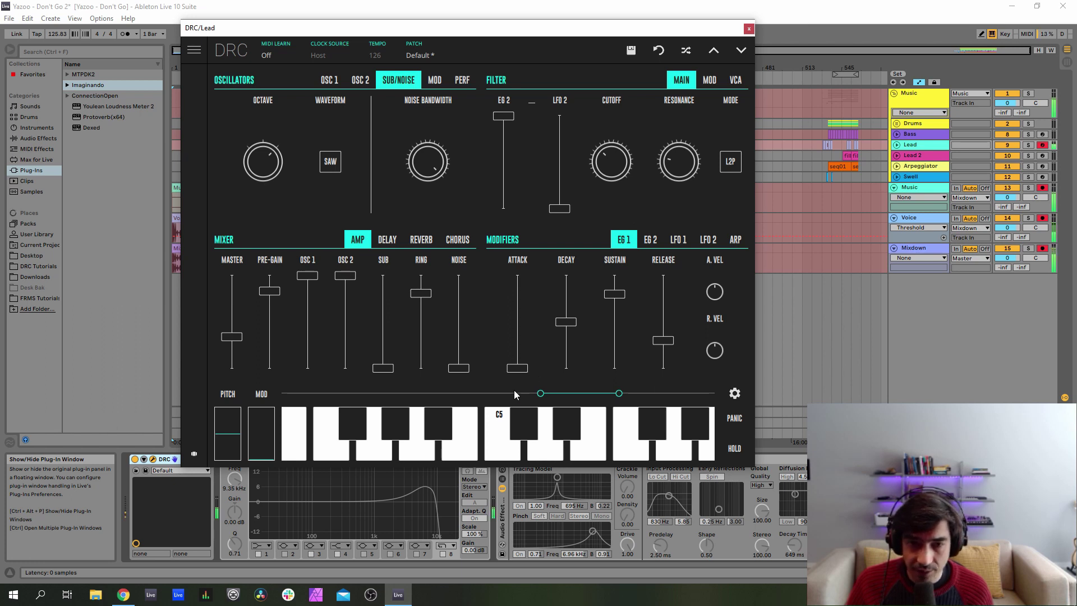
Shape EG 1 with a slightly longer attack, a decay of about 0.273, zero sustain and a shorter release
drag(518, 368, 540, 367)
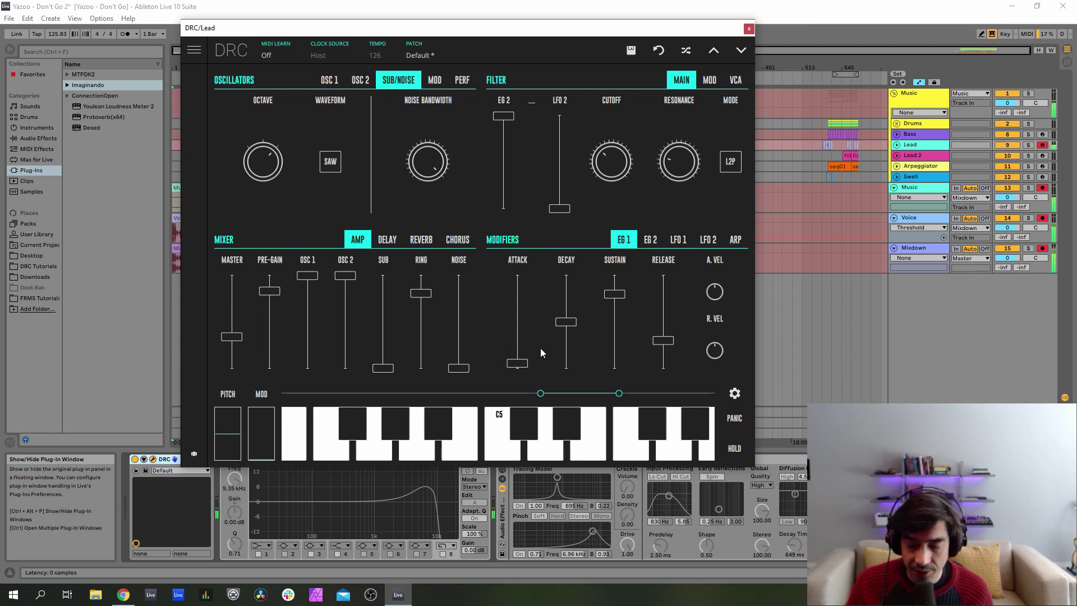
drag(566, 321, 571, 348)
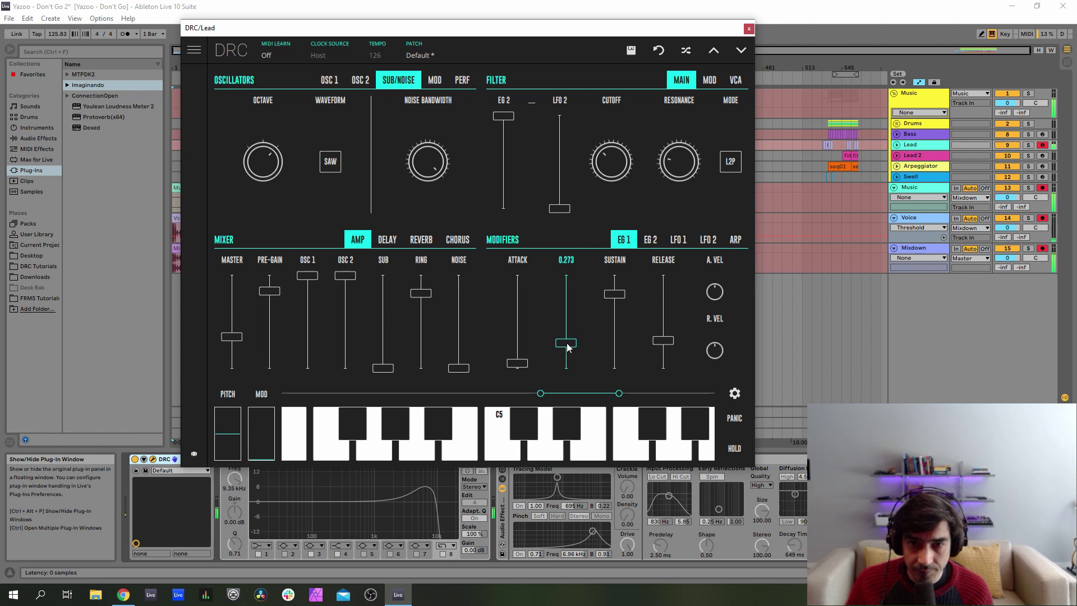
drag(614, 294, 615, 370)
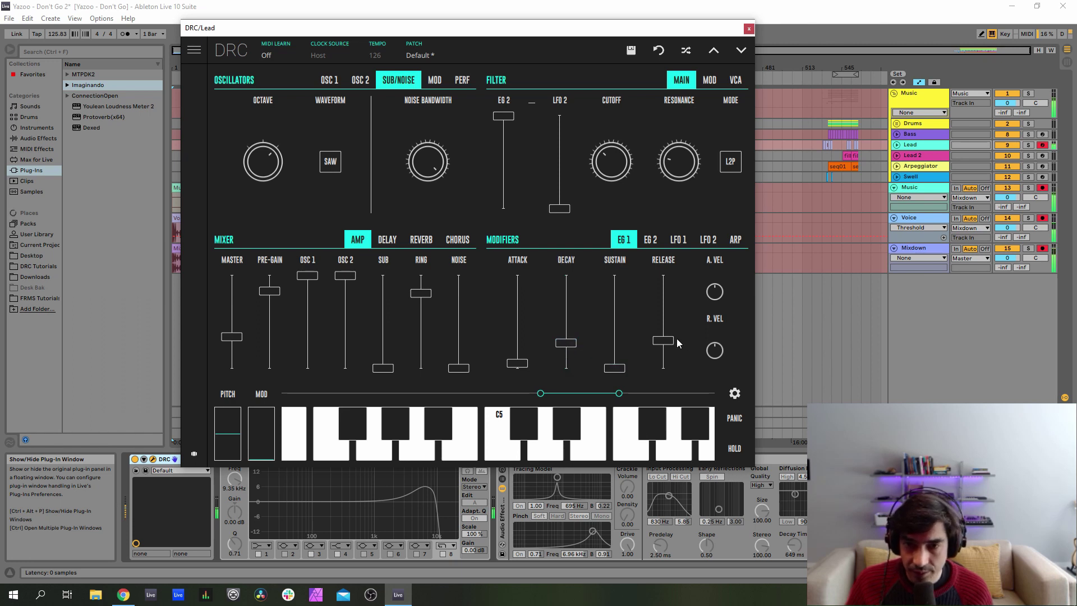
drag(667, 346, 663, 364)
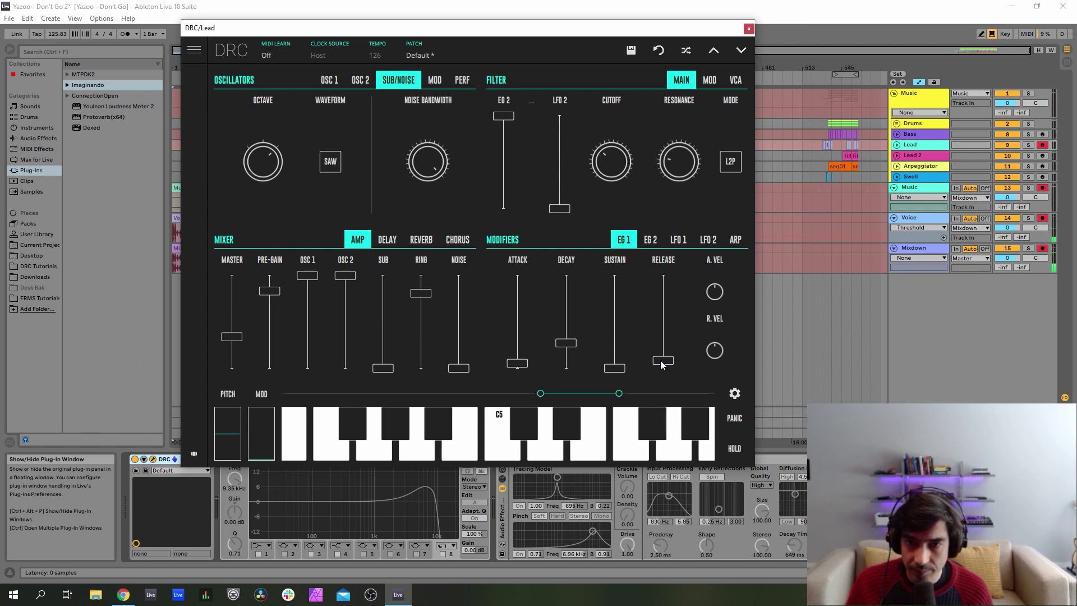
Shape EG 2 with an attack of about 0.042, a shorter decay, slightly lower sustain and a longer release
click(650, 240)
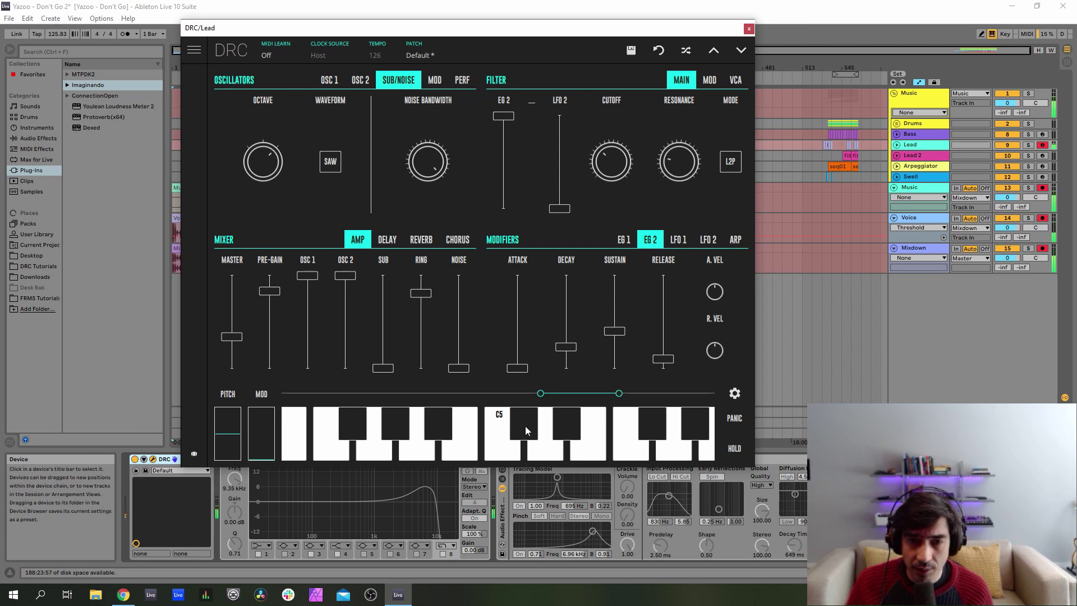
drag(520, 375, 530, 365)
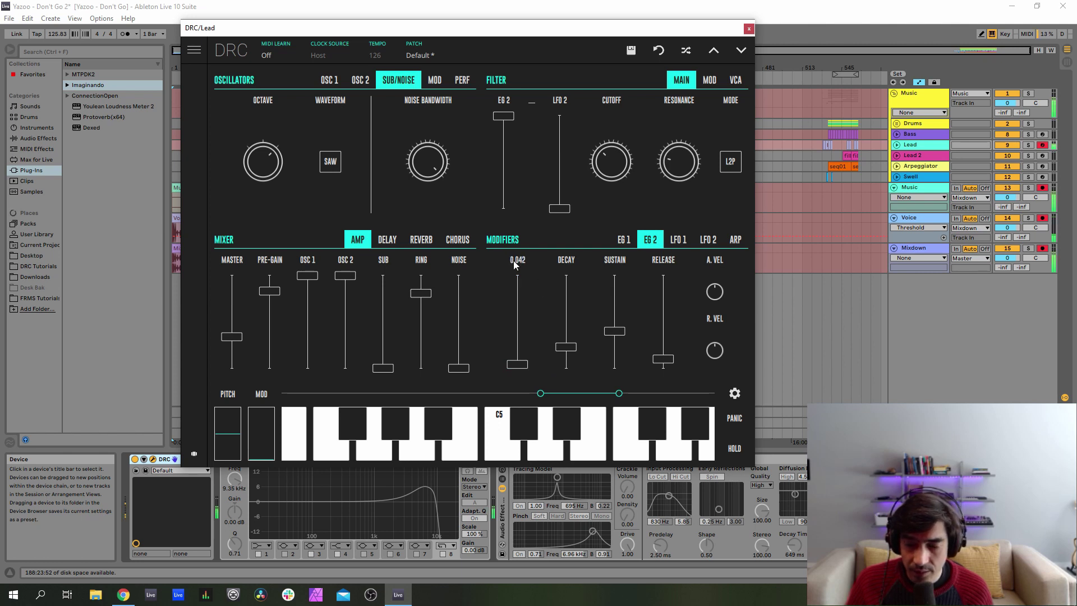
drag(572, 353, 573, 361)
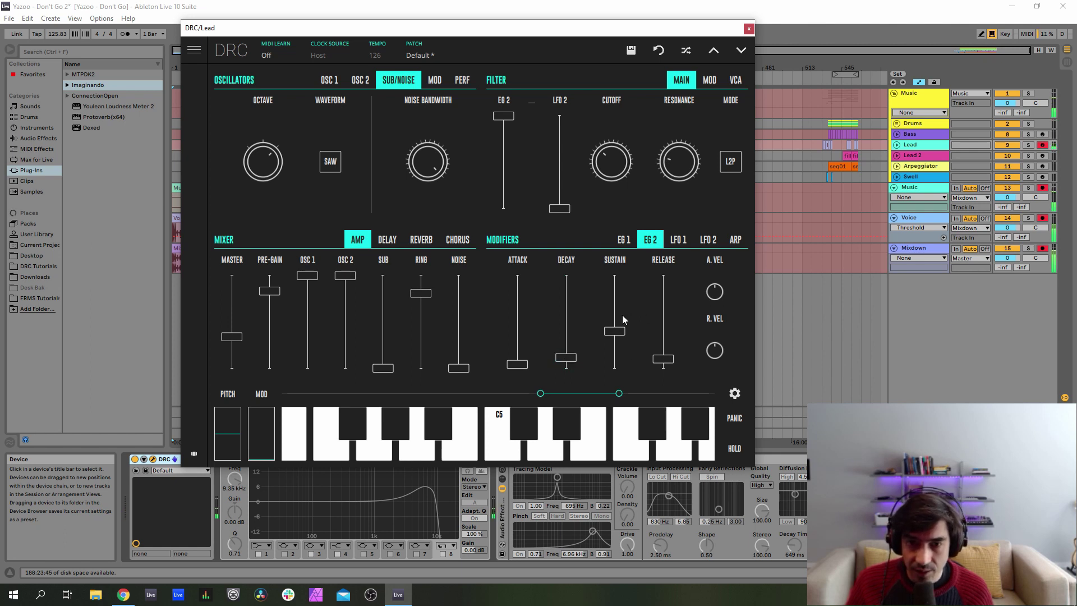
drag(614, 343, 667, 344)
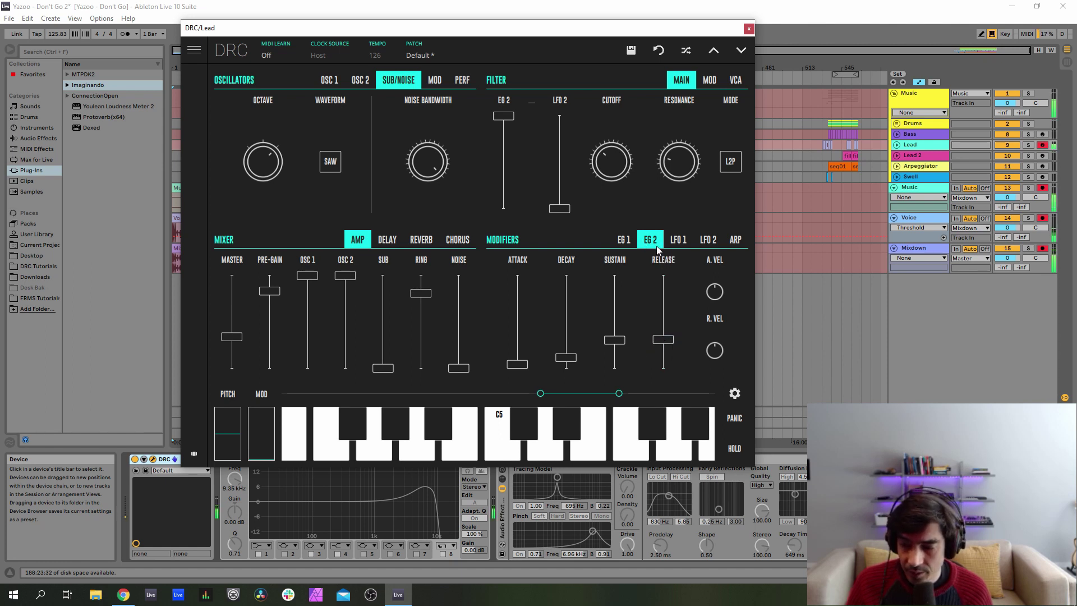
Add a small amount of DRC reverb with a longer decay, maximum damping and modulation at about half
click(422, 240)
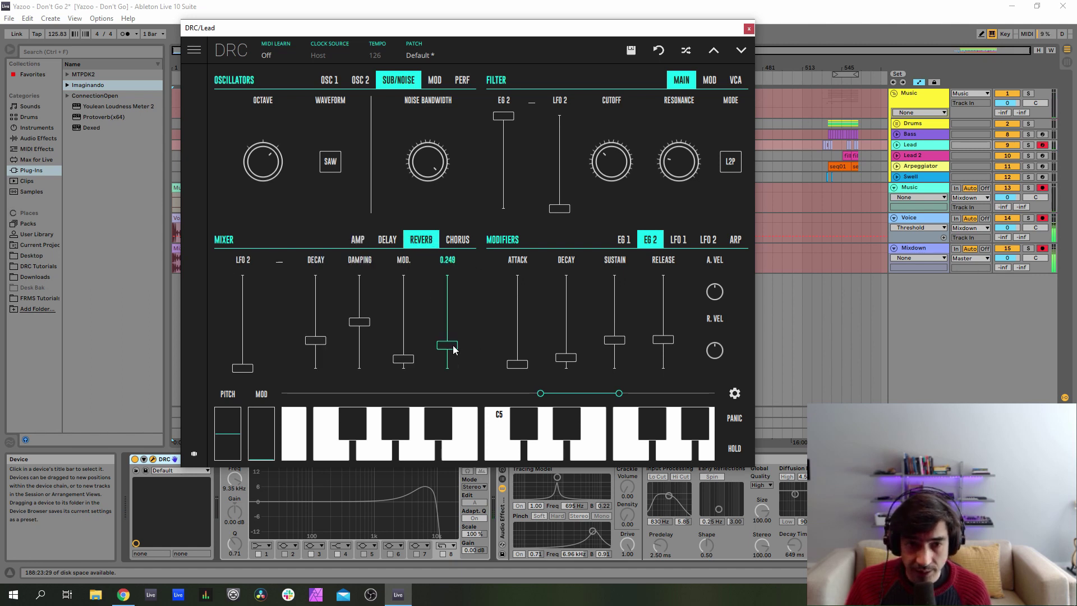
drag(447, 370, 449, 355)
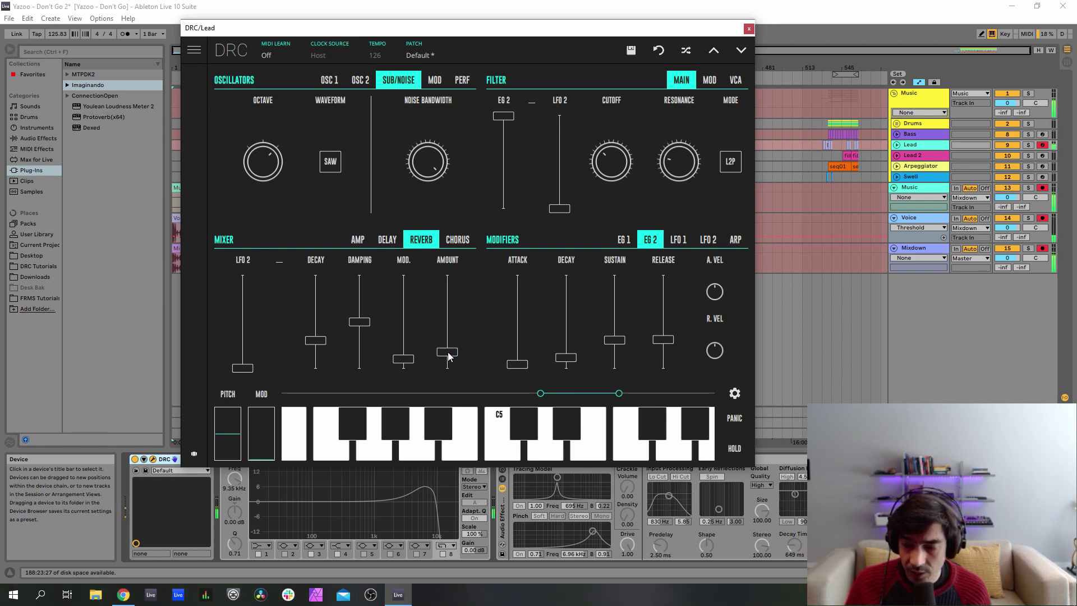
drag(318, 308, 313, 313)
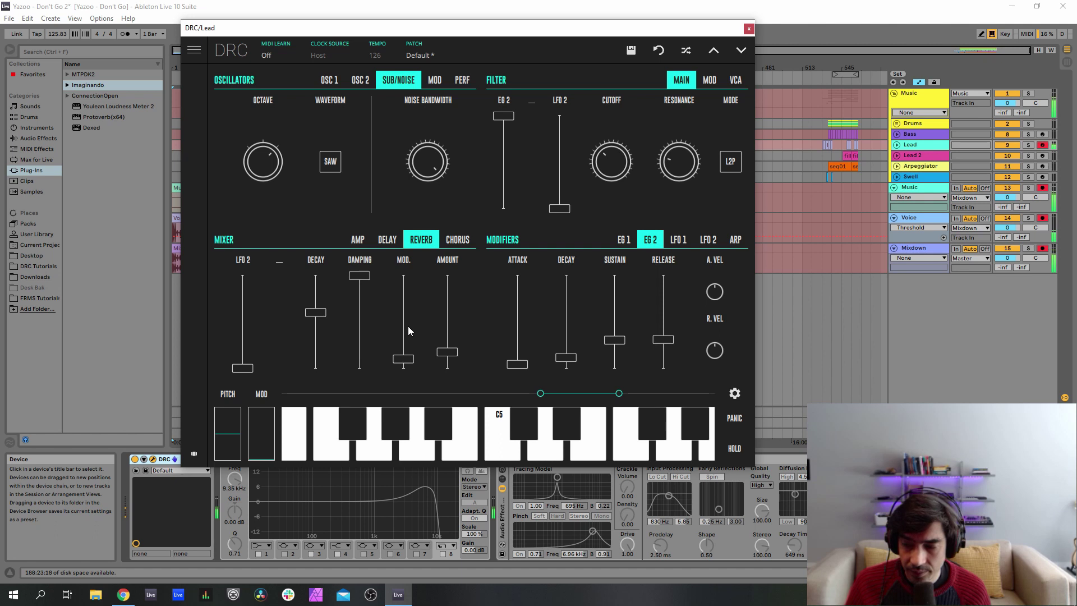
drag(402, 315, 408, 327)
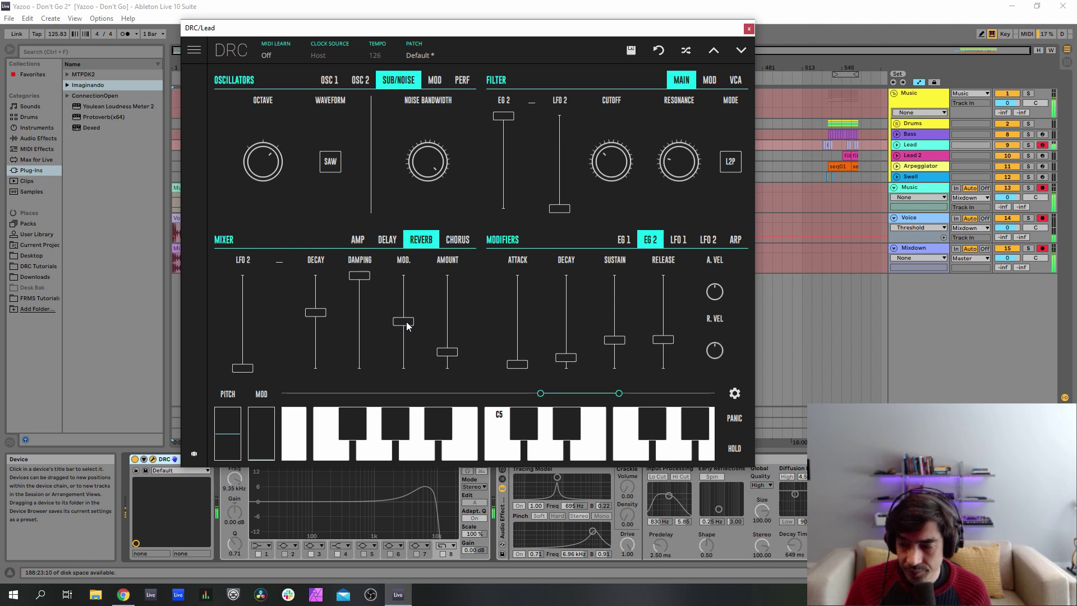
Enable the DRC chorus with a slower rate and a depth of about 0.89
click(451, 245)
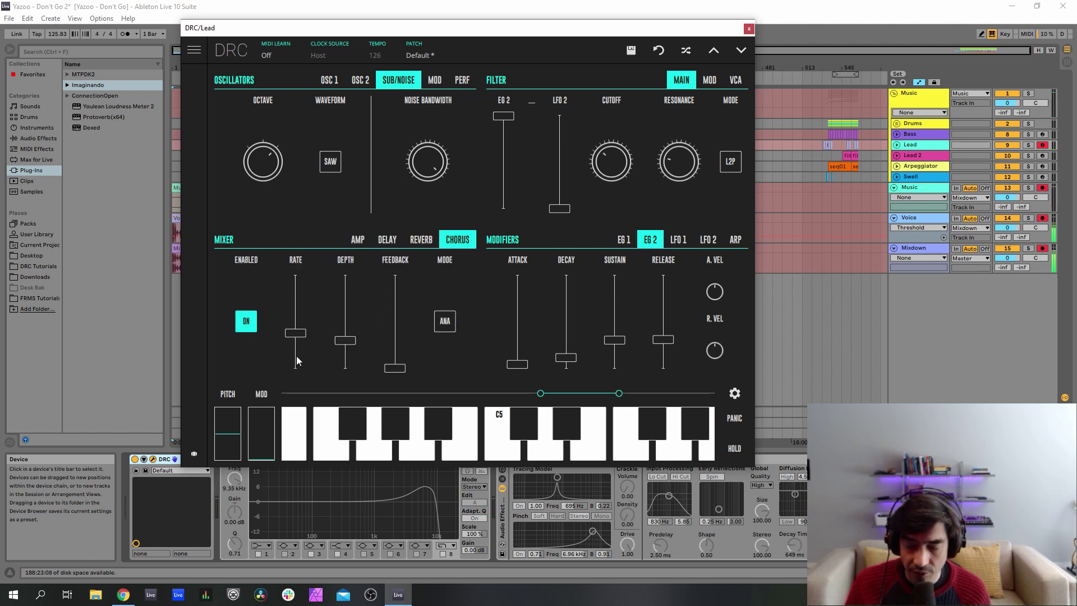
drag(297, 356, 291, 360)
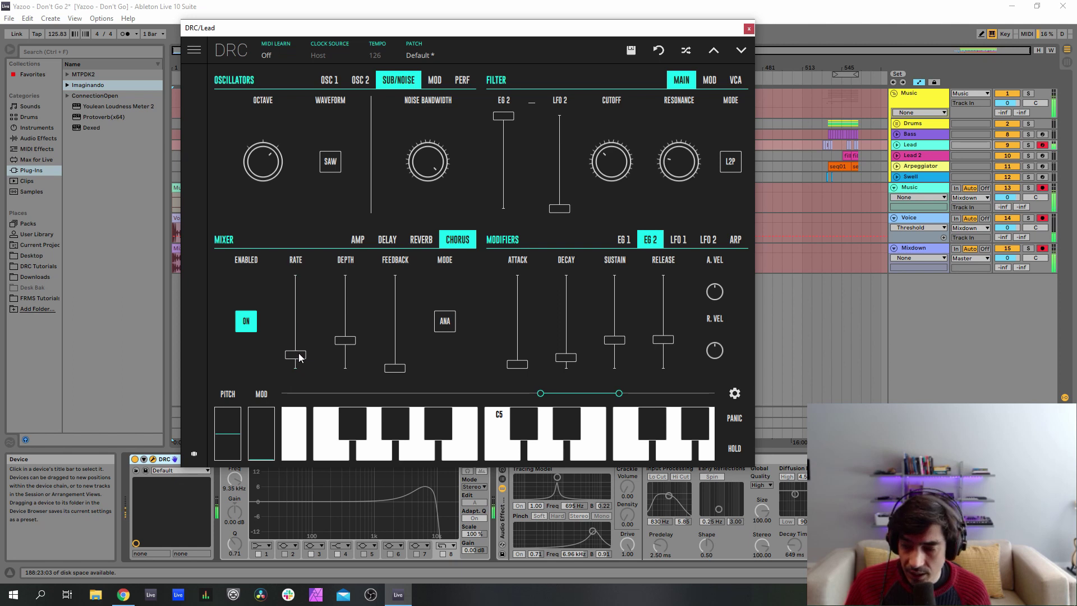
drag(340, 292, 369, 287)
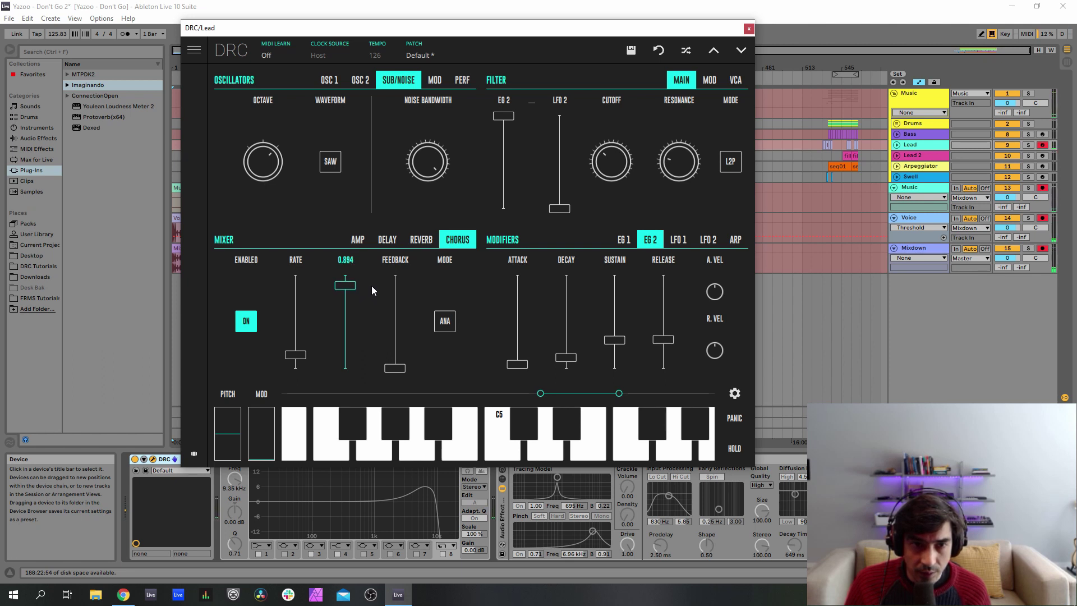
drag(368, 286, 368, 287)
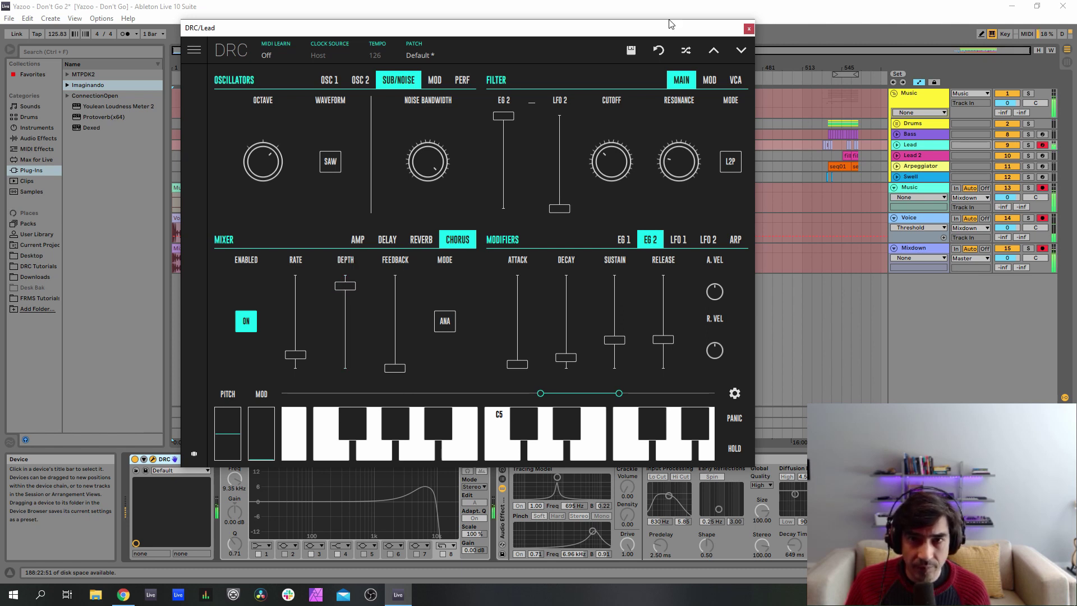
Close the synth window and reactivate the EQ Eight and Reverb effects on the Lead track
click(750, 28)
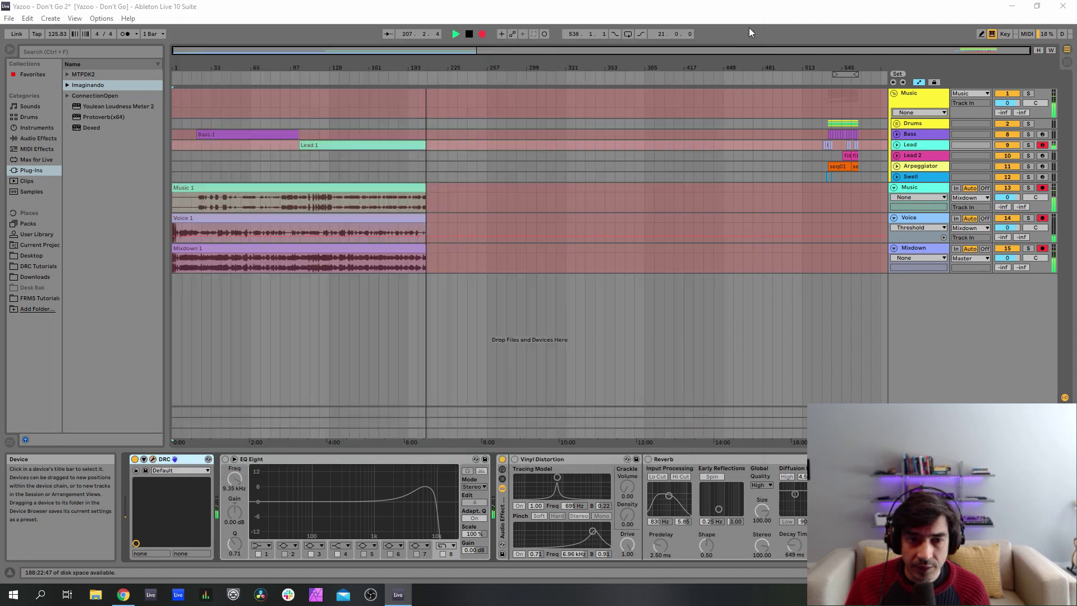
click(225, 459)
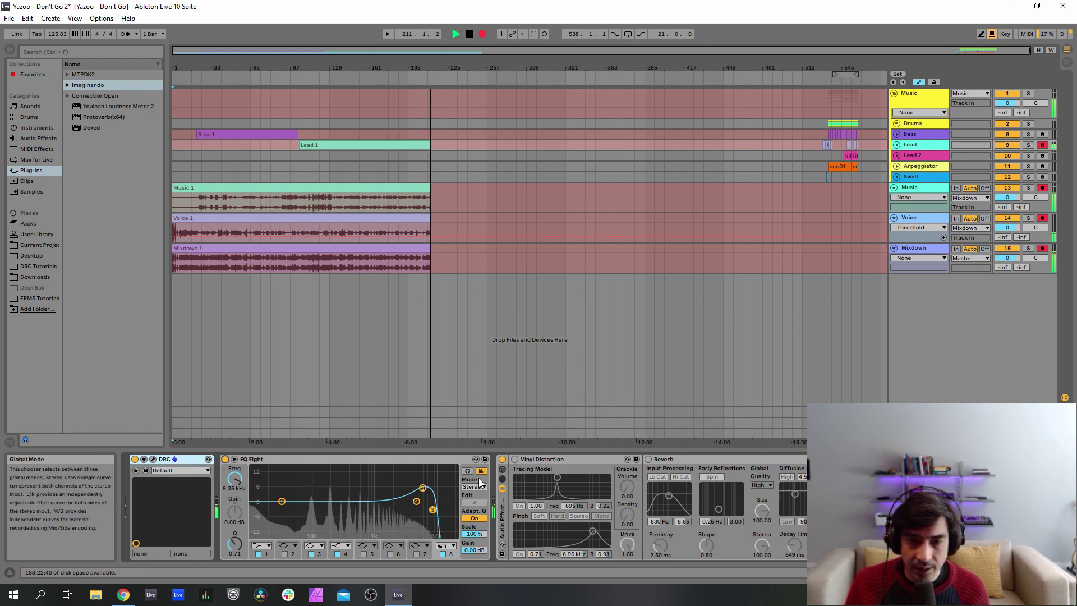
click(649, 459)
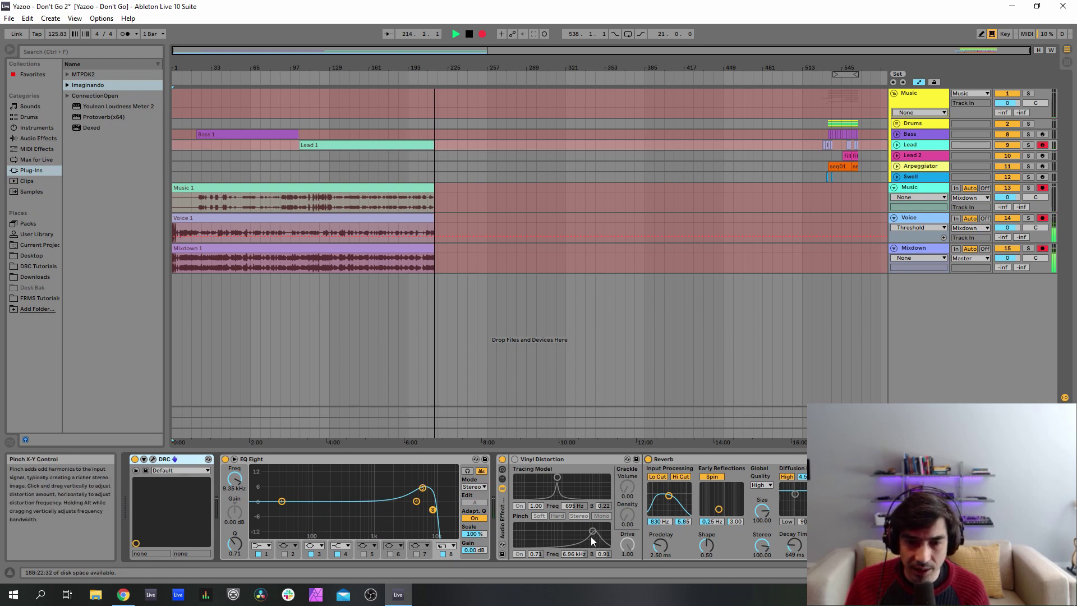
Reactivate the Vinyl Distortion on the Lead track and collapse its Reverb so the Utility and Glue Compressor are accessible
click(515, 460)
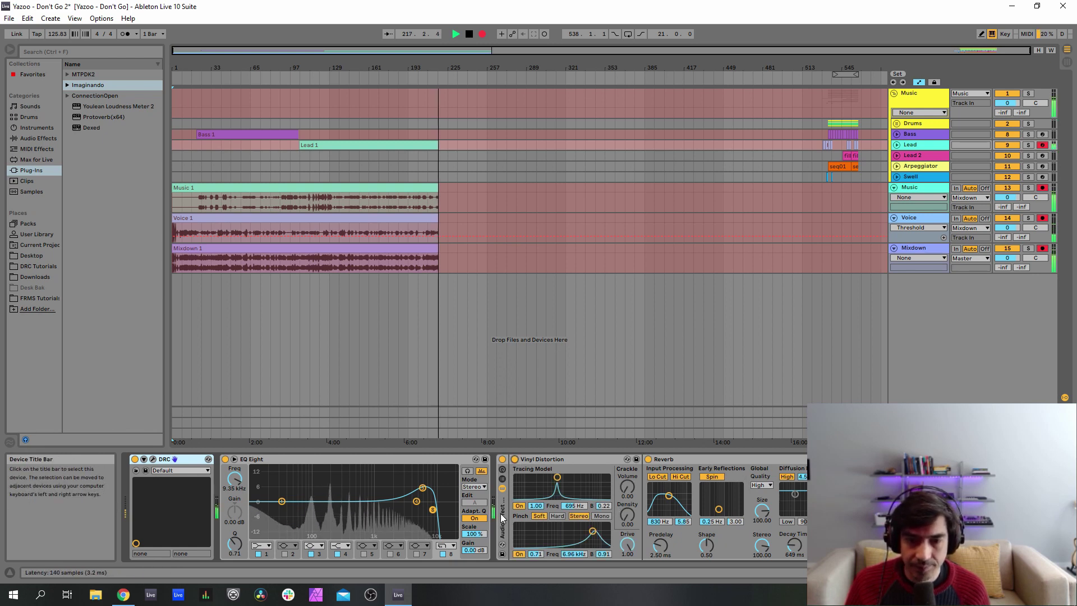
click(517, 516)
double_click(400, 514)
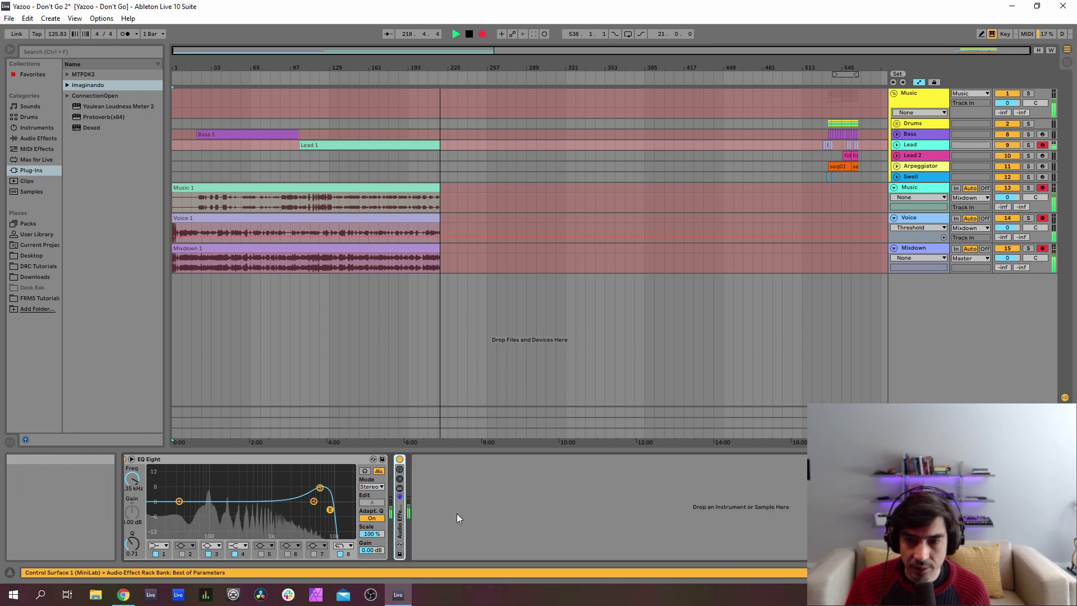
double_click(401, 514)
double_click(591, 458)
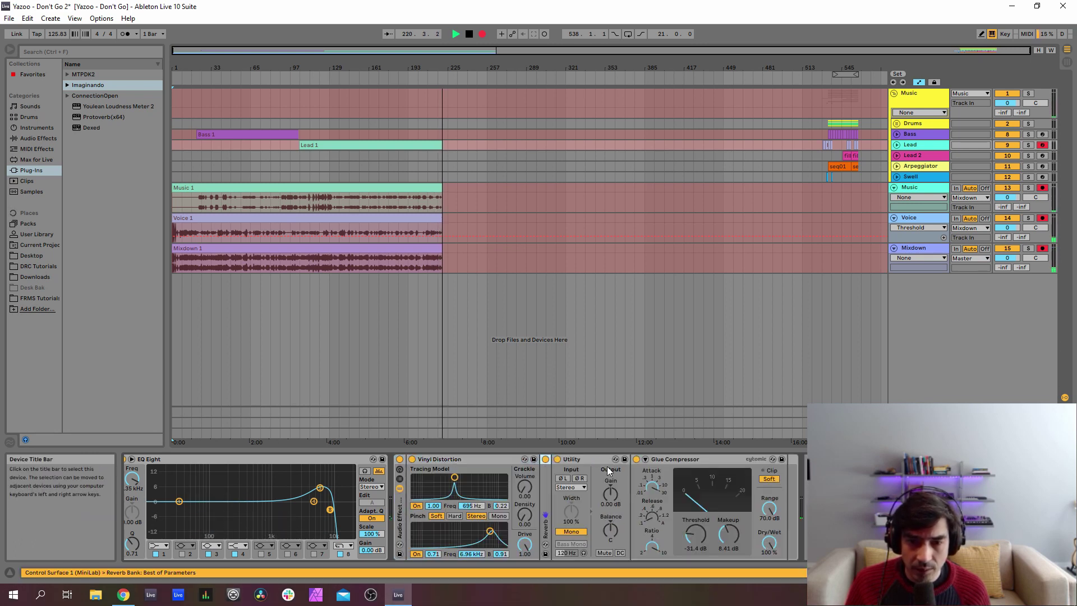
Compare the lead sound with the Utility's Mono option and the Glue Compressor each switched off and back on
click(571, 533)
click(572, 533)
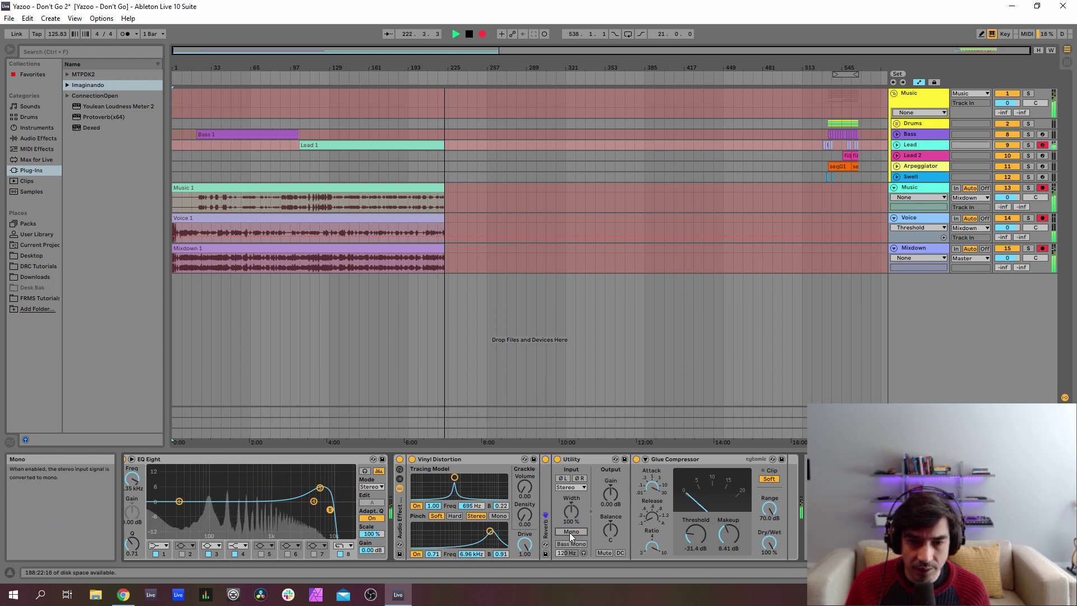
click(636, 459)
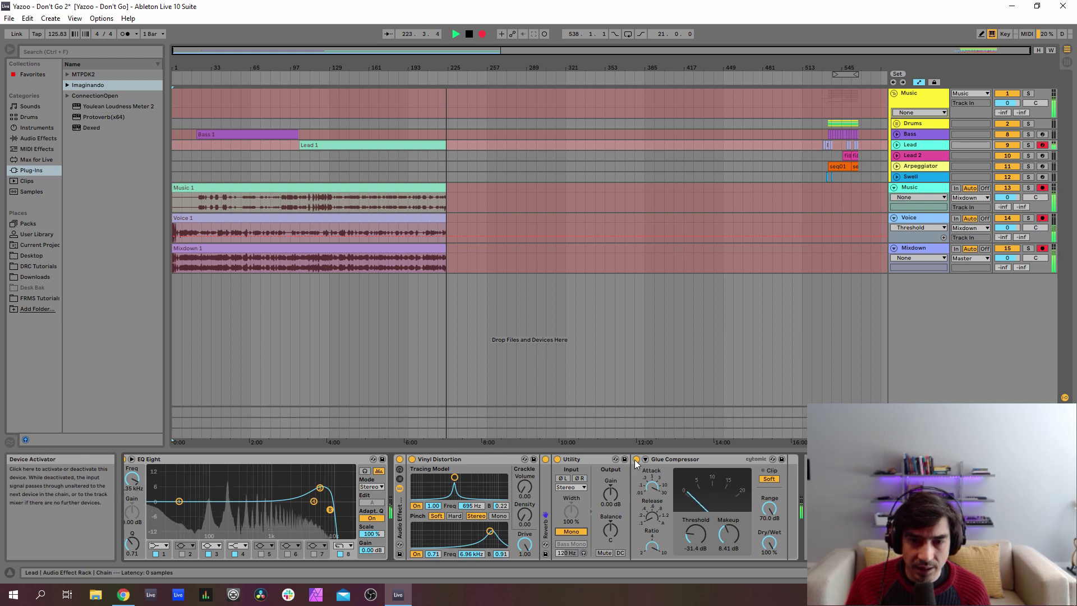
click(637, 459)
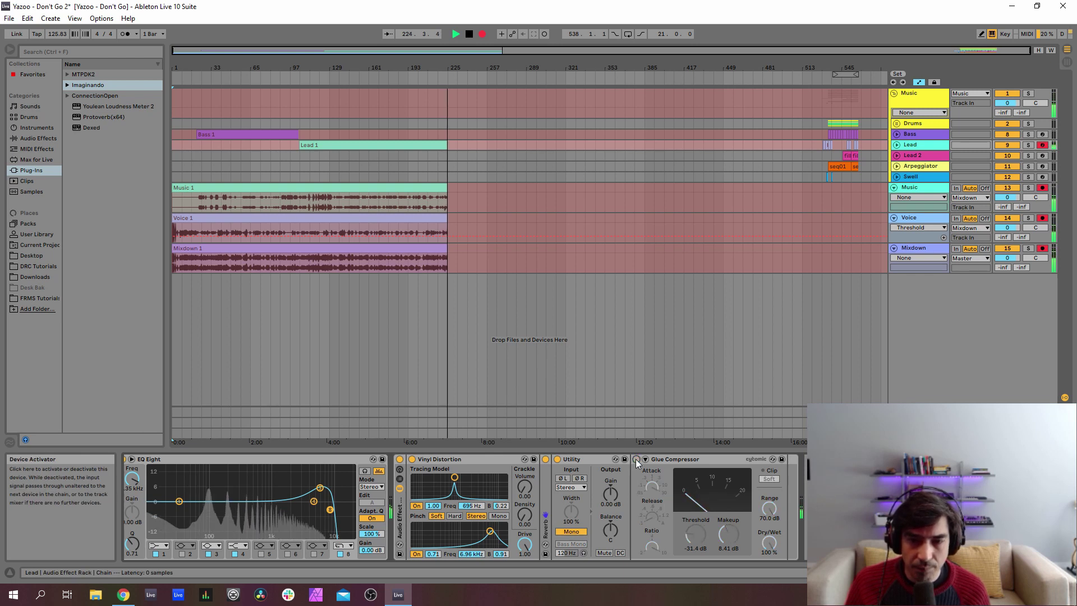
Select the Lead 2 track and arm it for recording
click(923, 136)
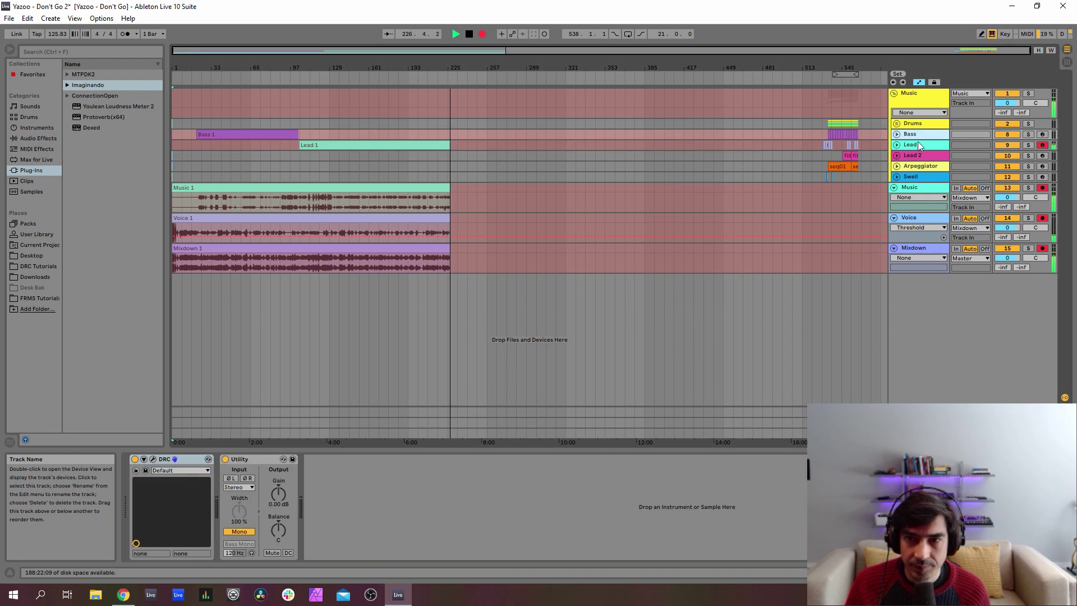
click(918, 143)
click(924, 155)
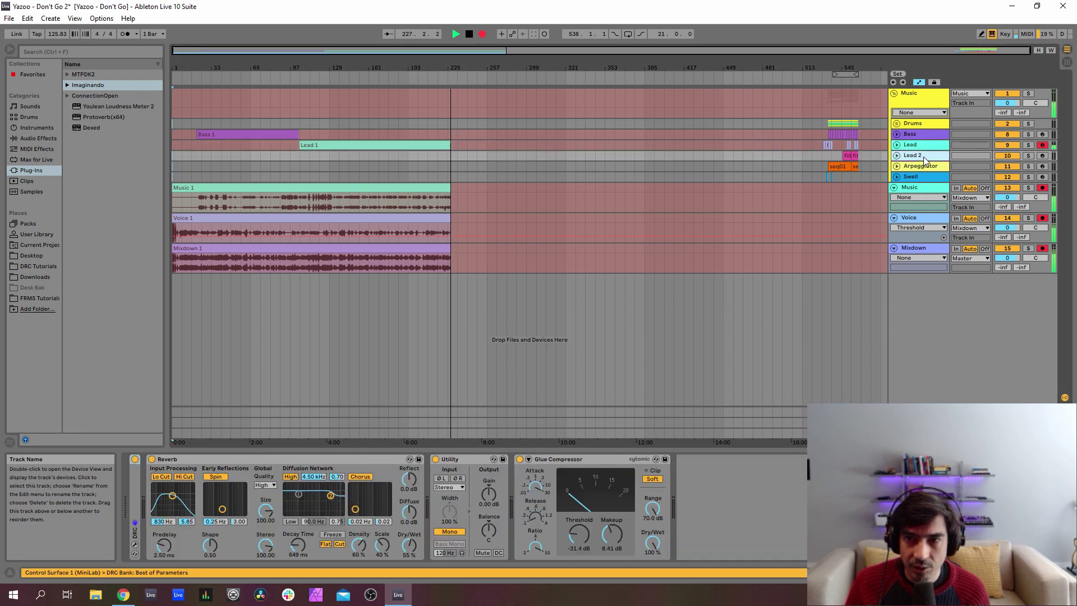
click(1044, 156)
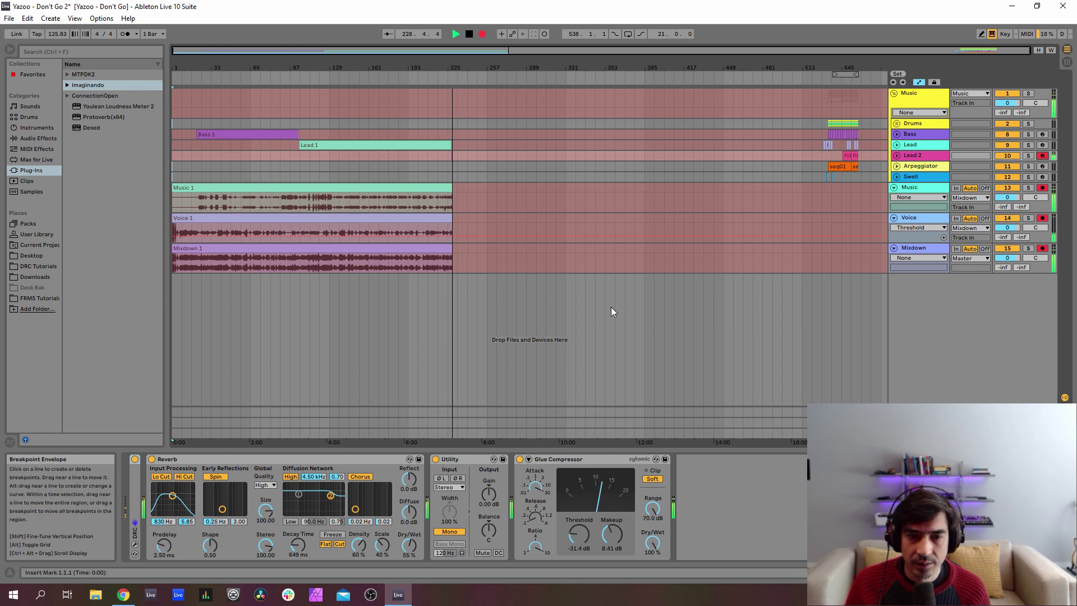
Bypass the Glue Compressor, Utility and Reverb on the Lead 2 track
click(519, 460)
click(435, 460)
click(151, 459)
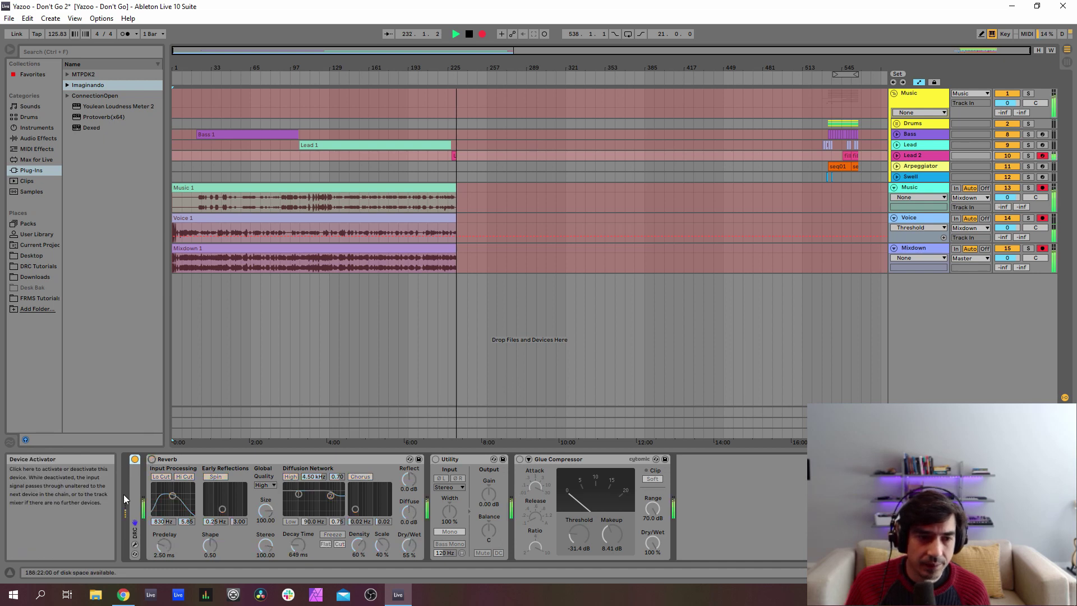
Open the DRC synth on Lead 2 in Configure mode and load the Default factory patch
double_click(137, 493)
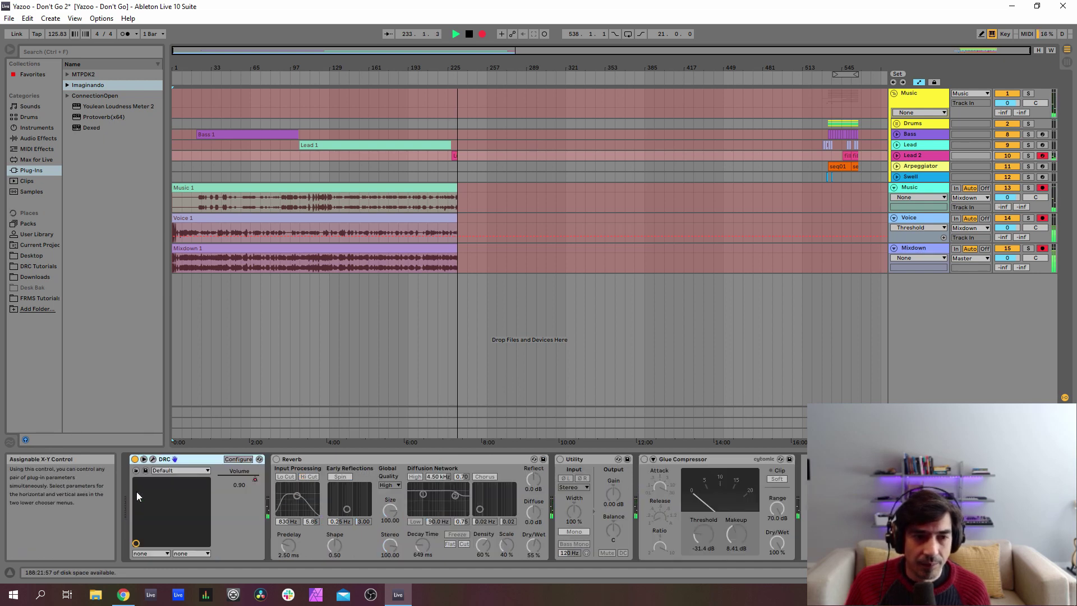
click(239, 459)
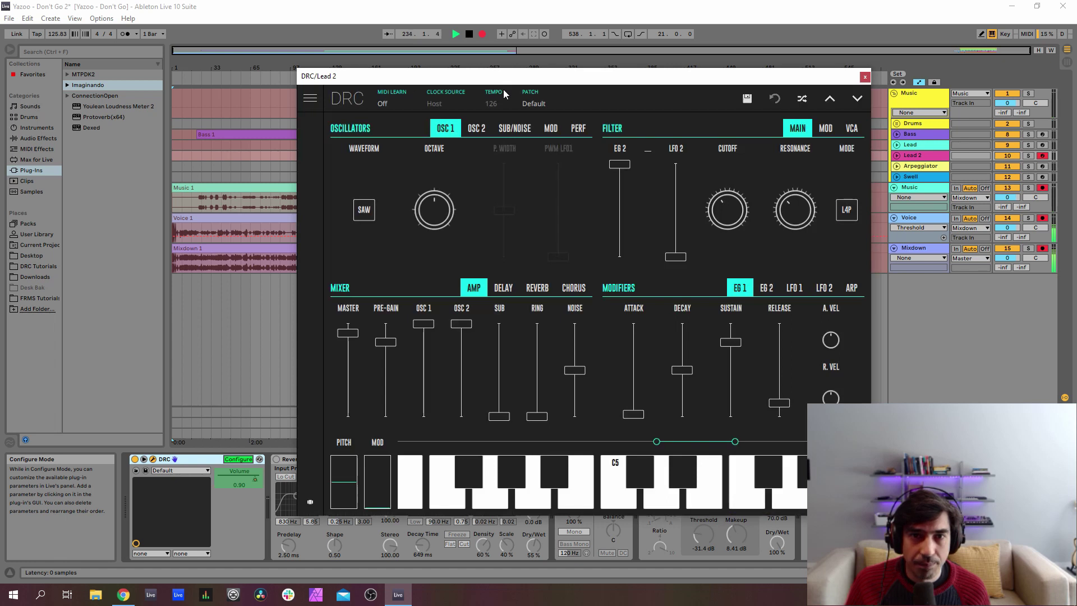
click(537, 103)
click(496, 171)
drag(520, 82, 435, 68)
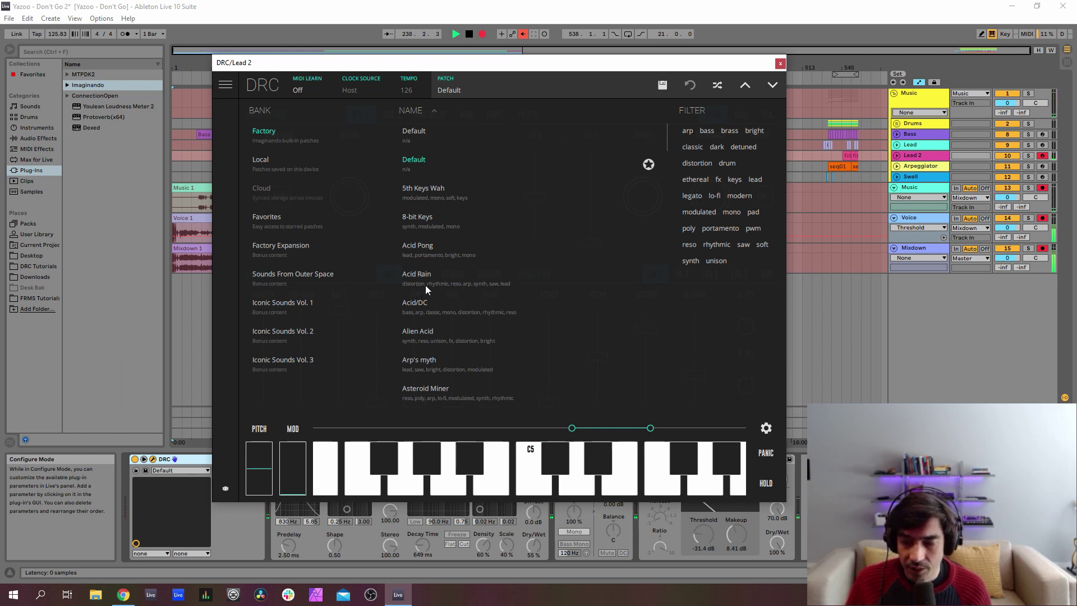
click(487, 91)
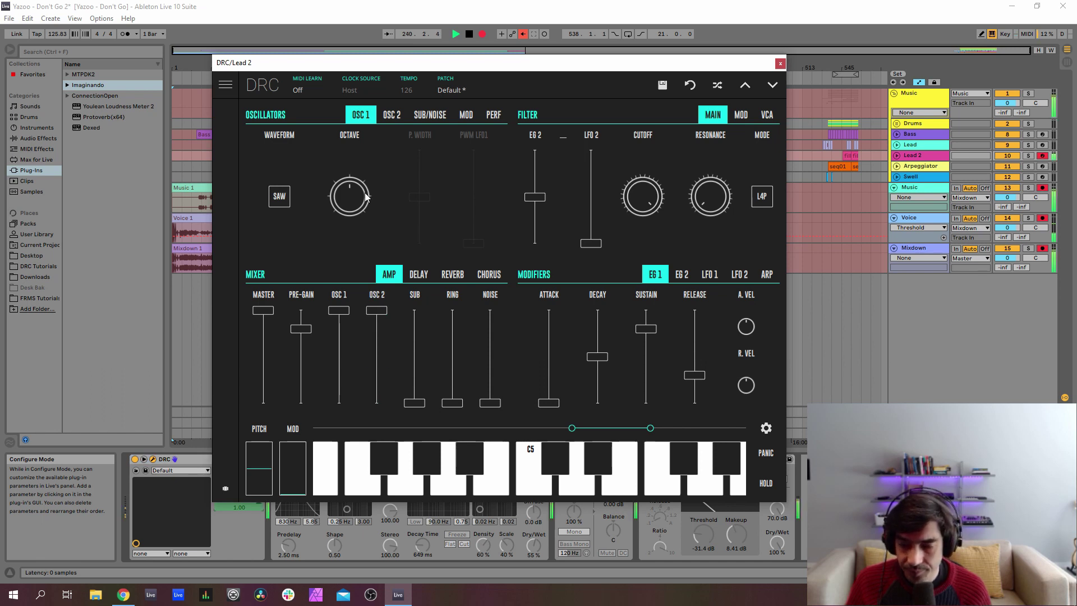
Set OSC 2's octave to 0.50 and detune it with a fine tuning of about 0.61
click(396, 117)
drag(330, 199, 335, 230)
drag(439, 204, 460, 170)
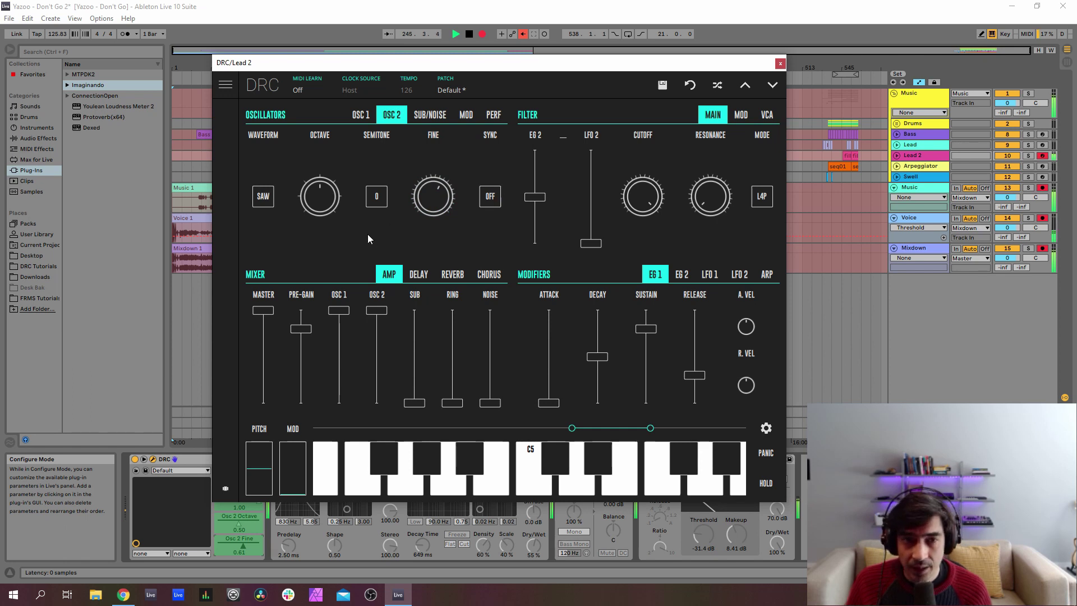
Lower the DRC master level to about 0.90 and raise the noise level to about 0.49
drag(260, 328, 300, 332)
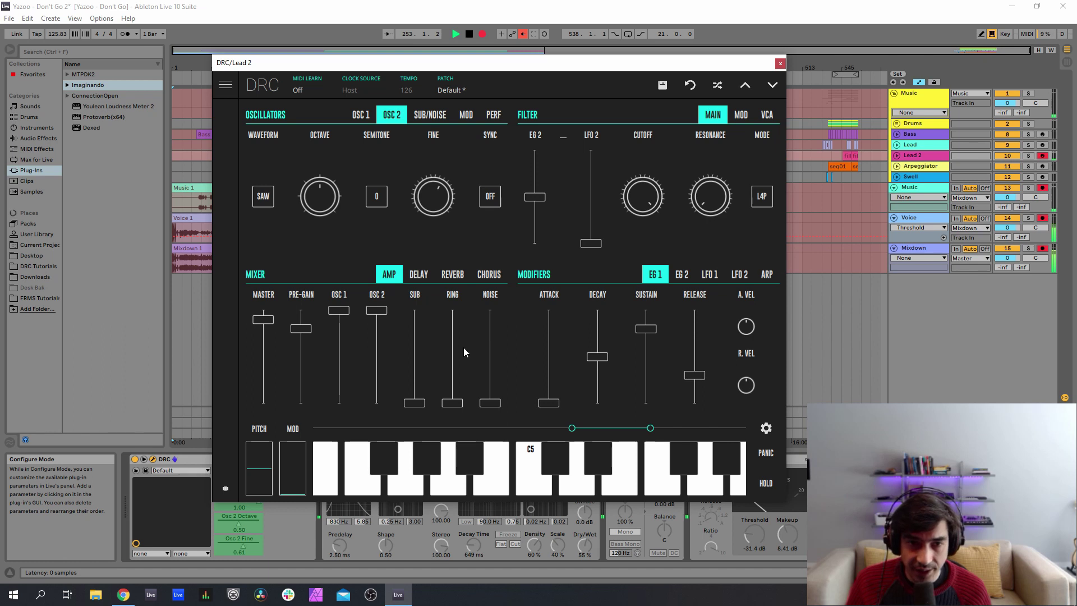
drag(488, 359, 495, 361)
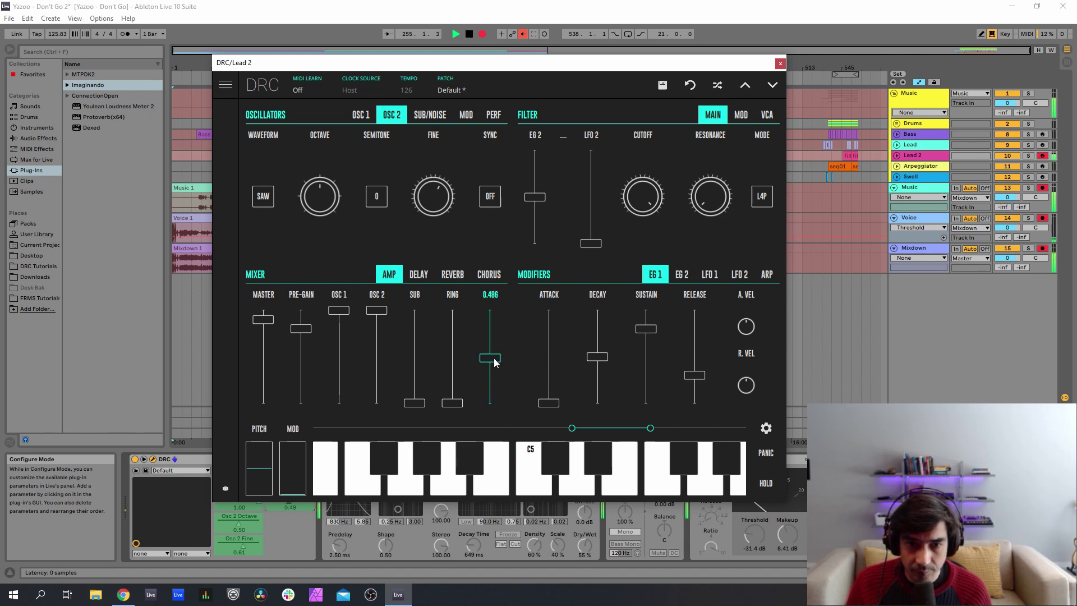
drag(495, 362, 491, 363)
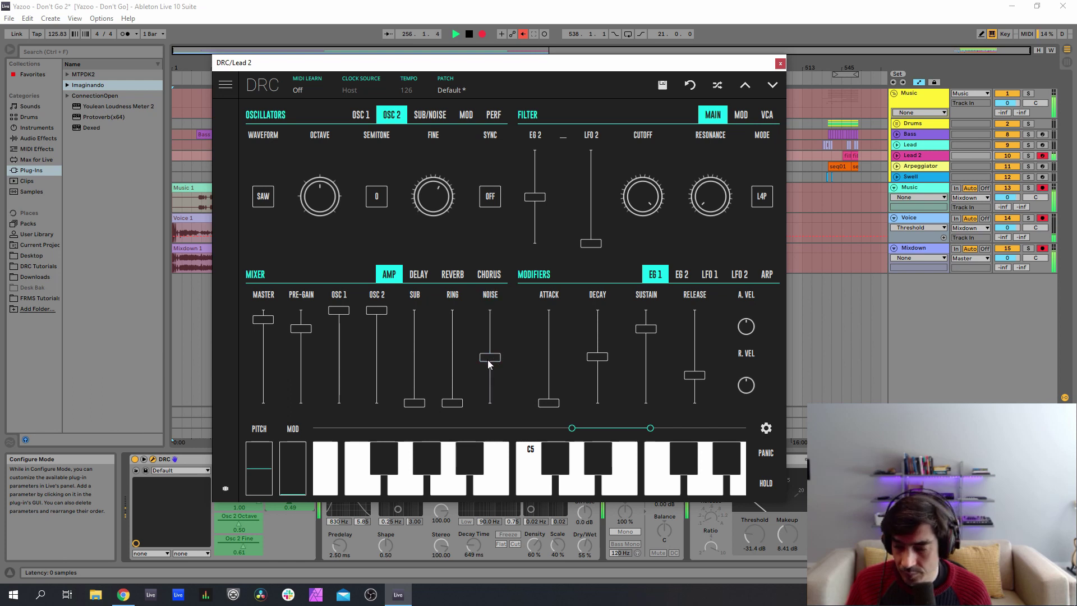
Set the filter's EG 2 amount to maximum, its cutoff to about 0.38 and its resonance to about 0.34
drag(535, 196, 535, 149)
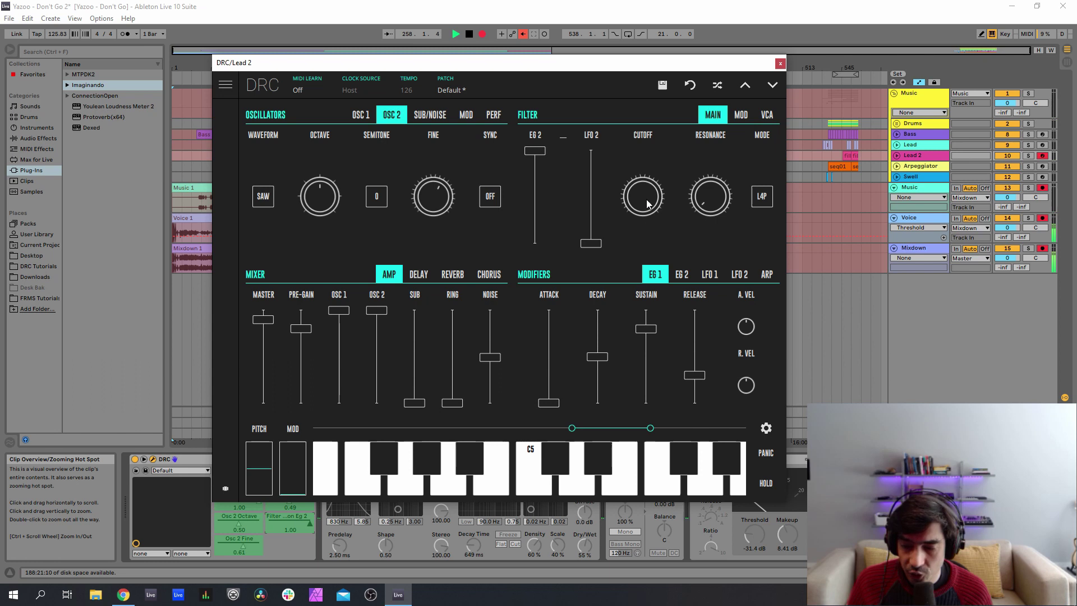
drag(648, 205, 631, 374)
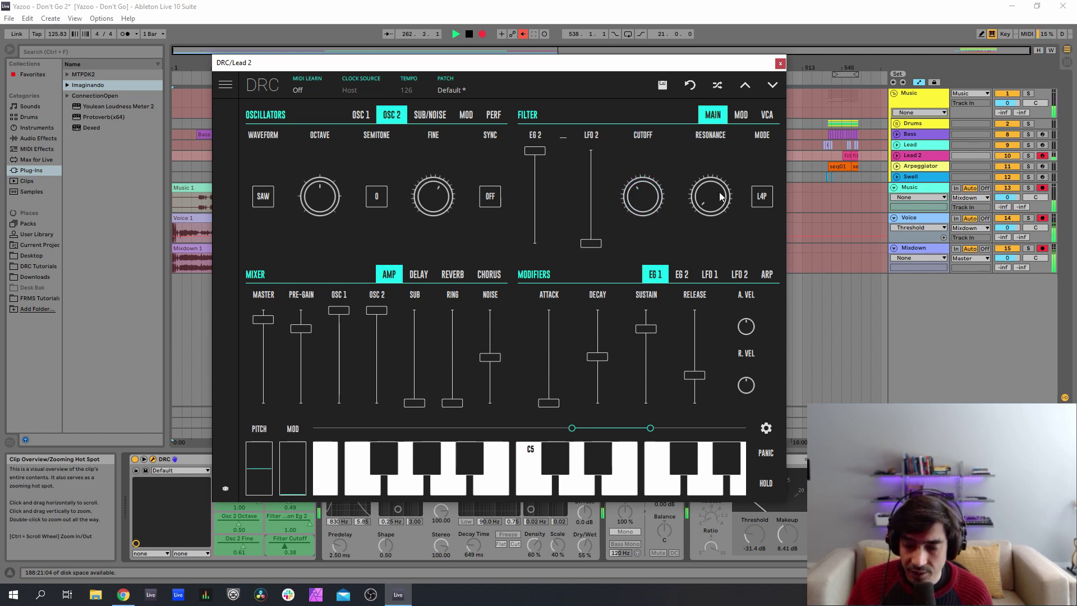
drag(720, 199, 763, 100)
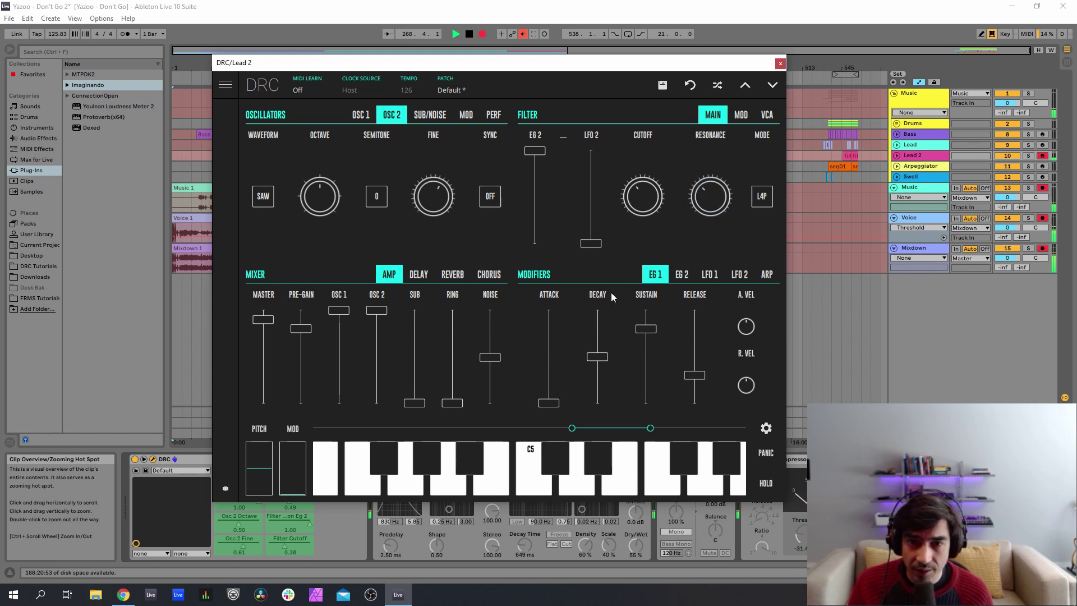
Shape EG 1 with an attack of about 0.02 and a release of about 0.15
drag(553, 405, 559, 404)
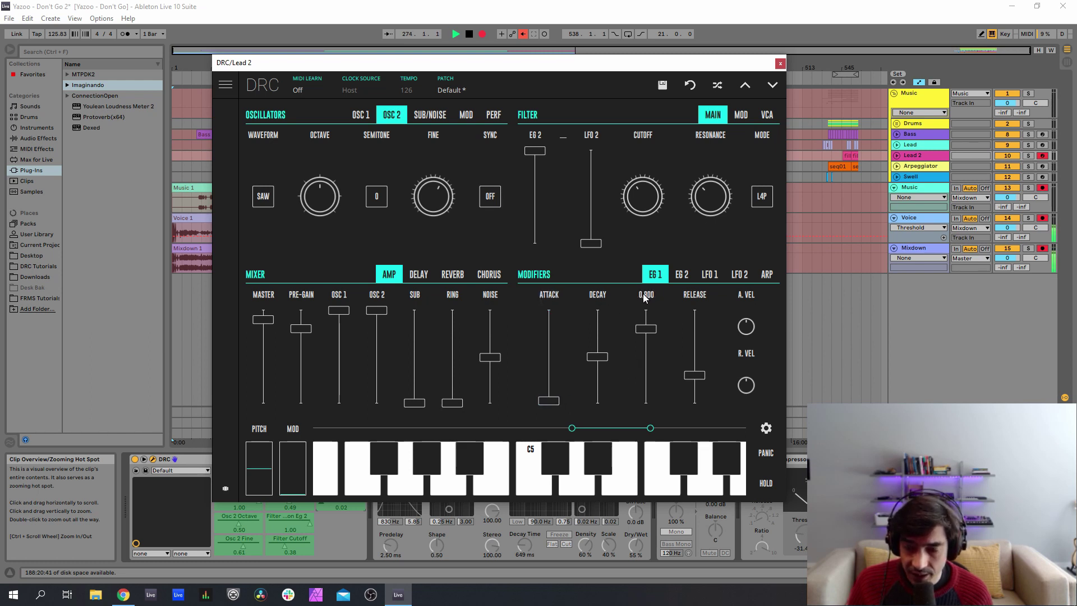
drag(697, 390, 696, 393)
Shape EG 2 with attack about 0.07, decay about 0.23, sustain about 0.72 and release about 0.49
click(682, 279)
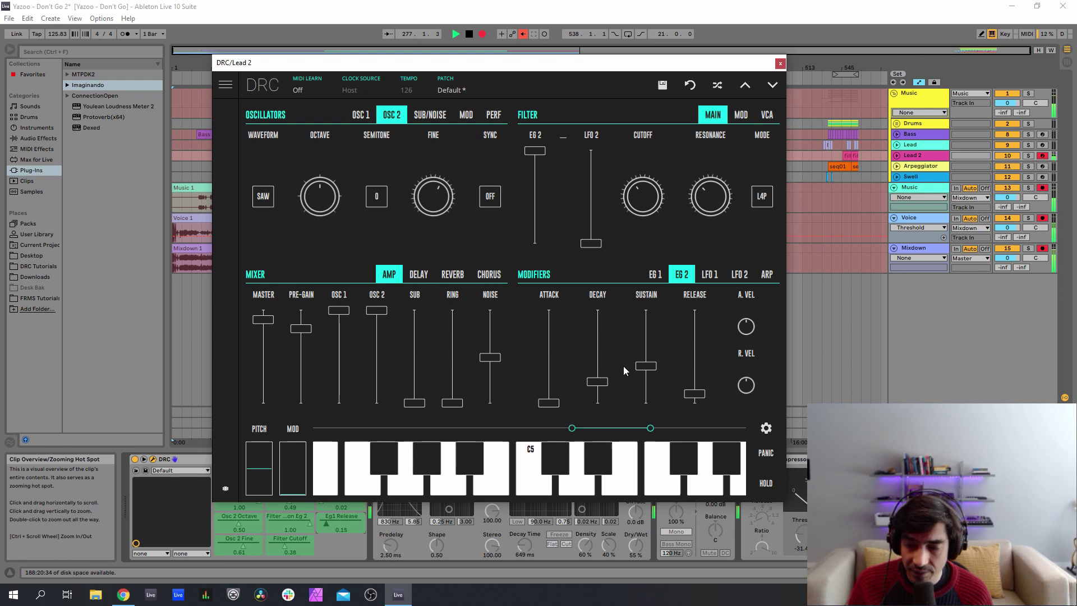
drag(548, 404, 561, 400)
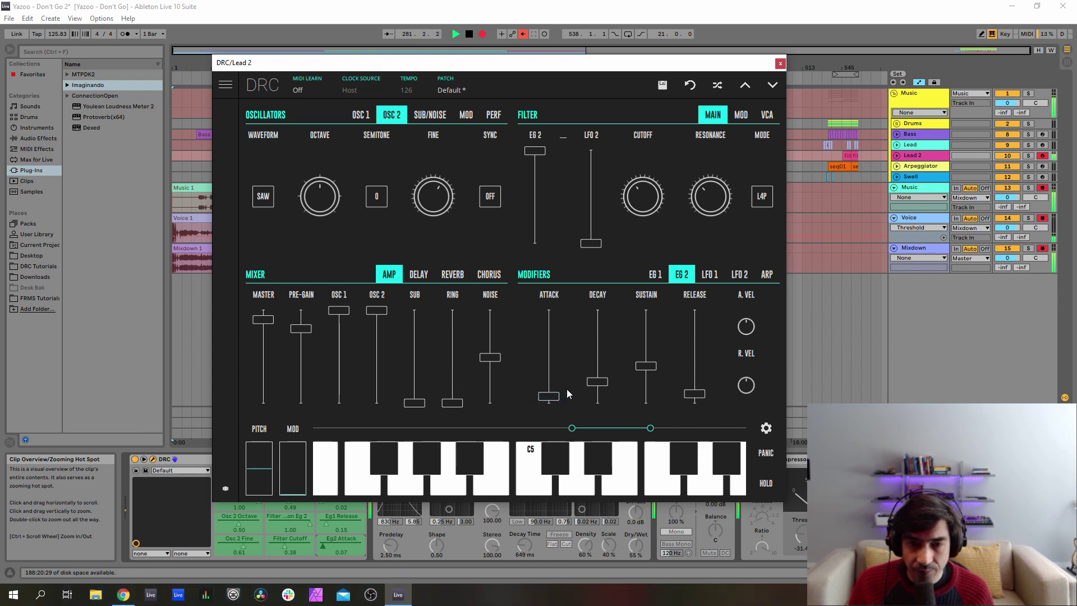
drag(597, 376, 598, 382)
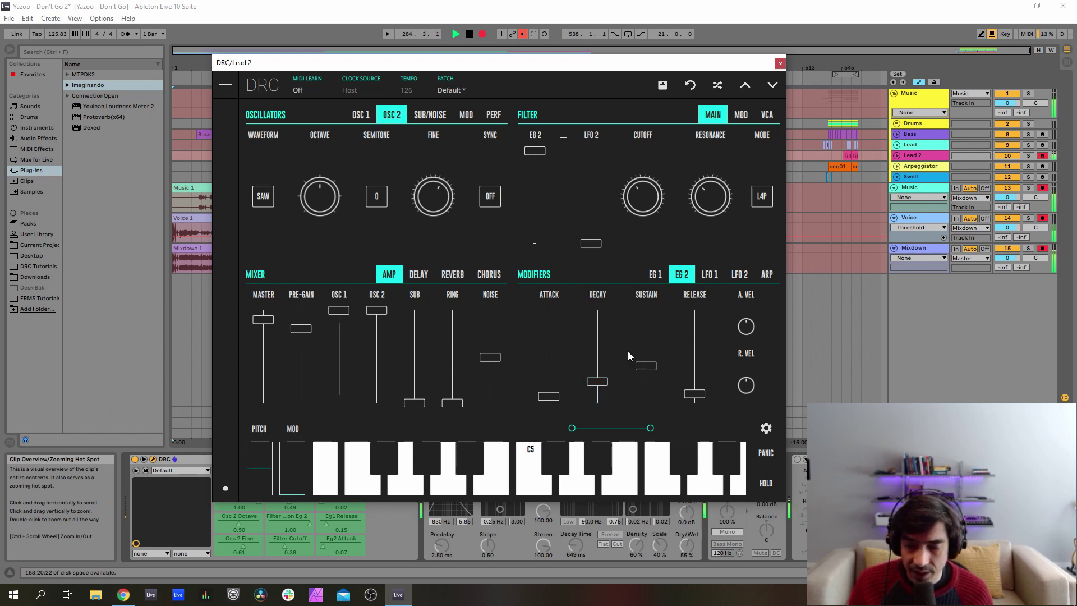
drag(645, 366, 648, 337)
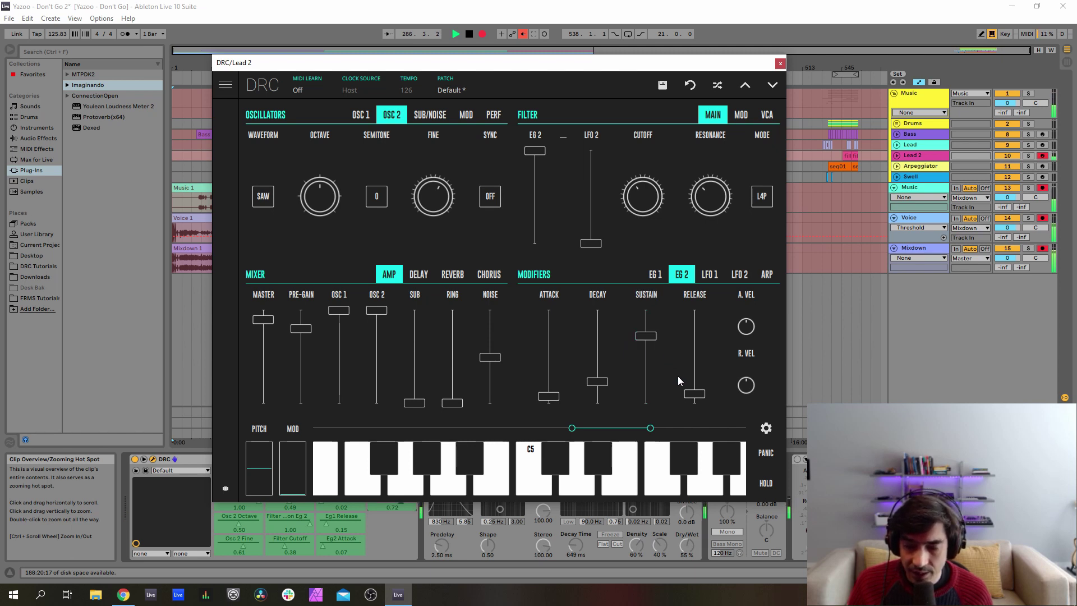
drag(695, 365, 706, 366)
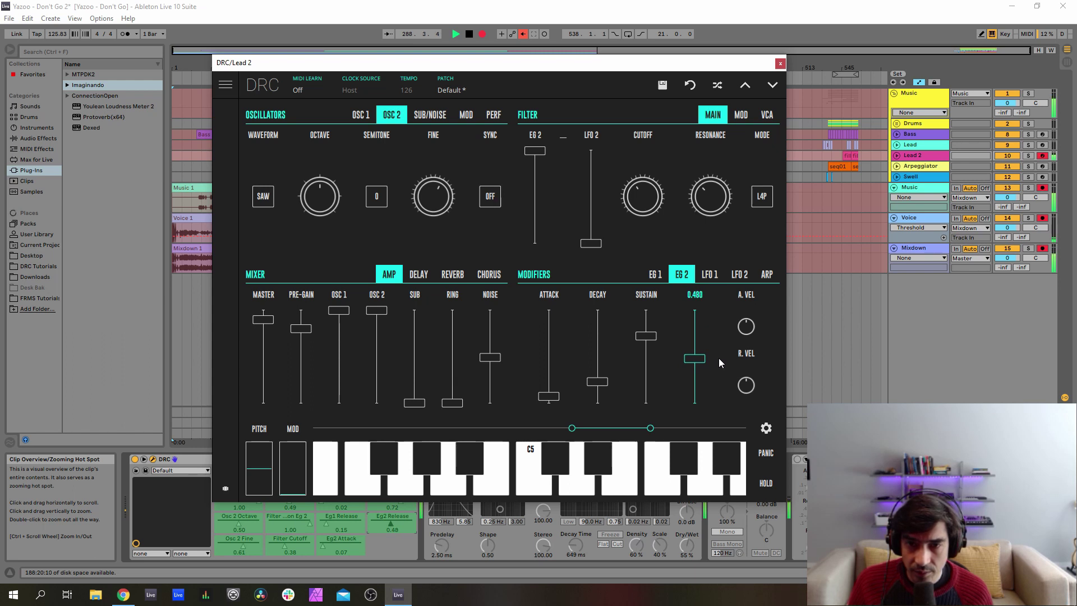
drag(721, 358, 719, 358)
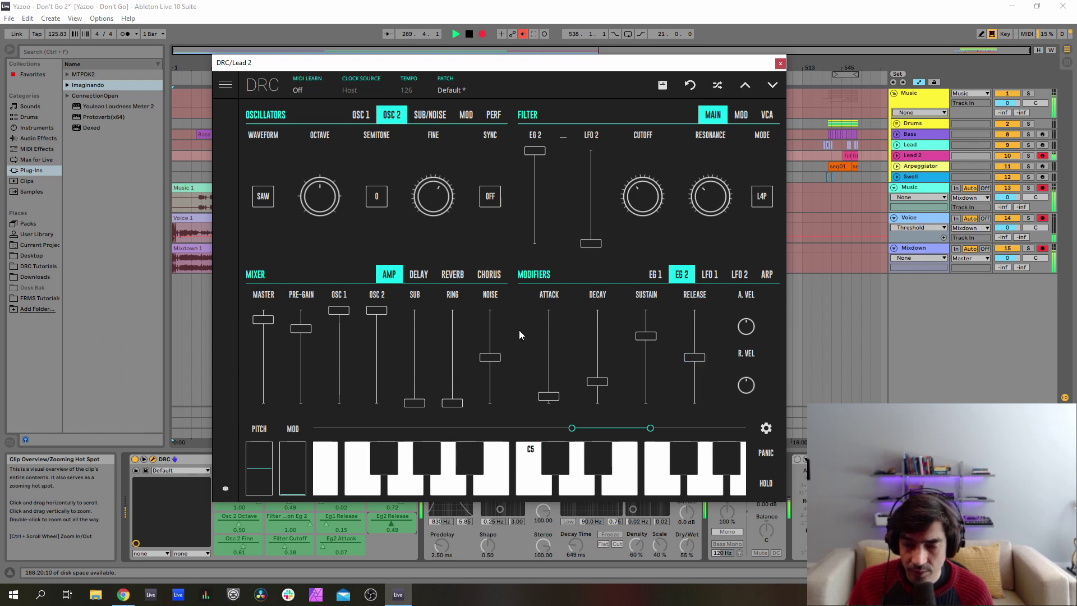
Enable the DRC chorus with a rate of about 0.10 and a depth of about 0.77
click(488, 275)
click(276, 358)
drag(327, 387, 324, 397)
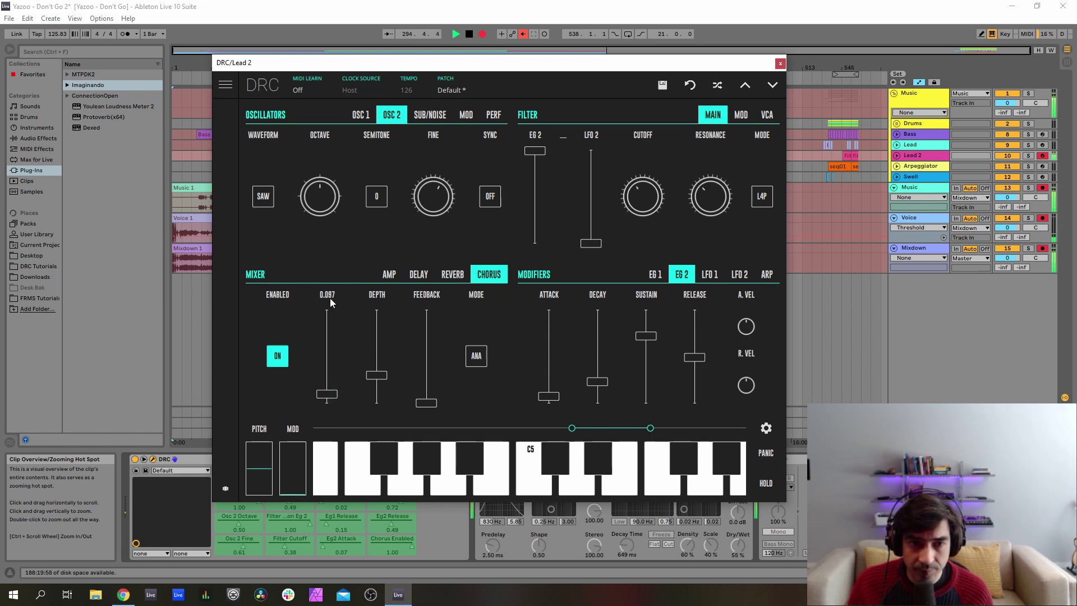
drag(382, 329, 415, 333)
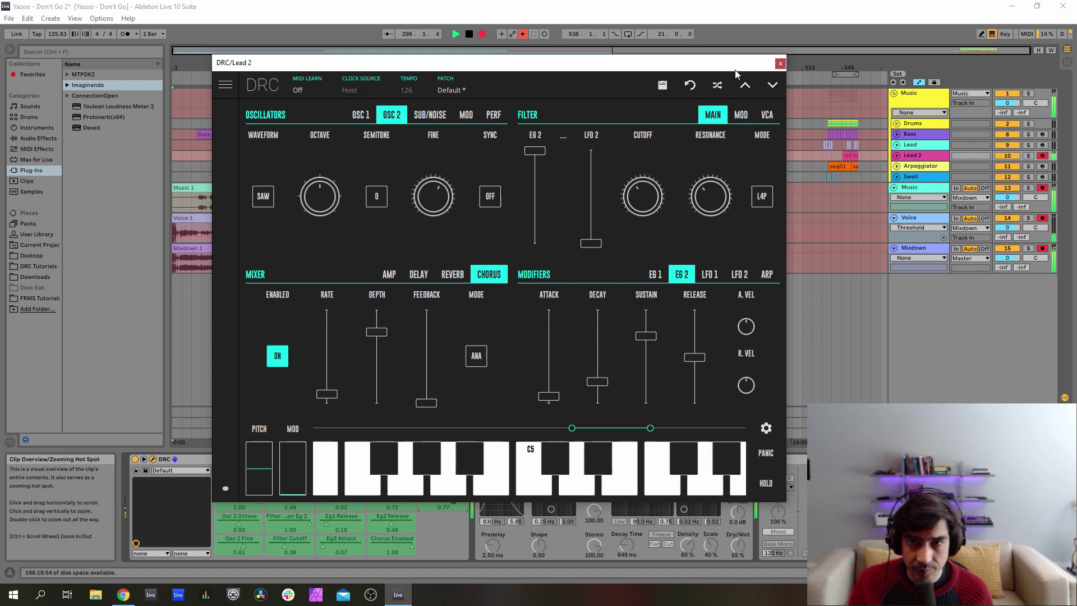
Close the synth window, leave Configure mode and reactivate the Reverb and Utility effects on the Lead 2 track
click(780, 65)
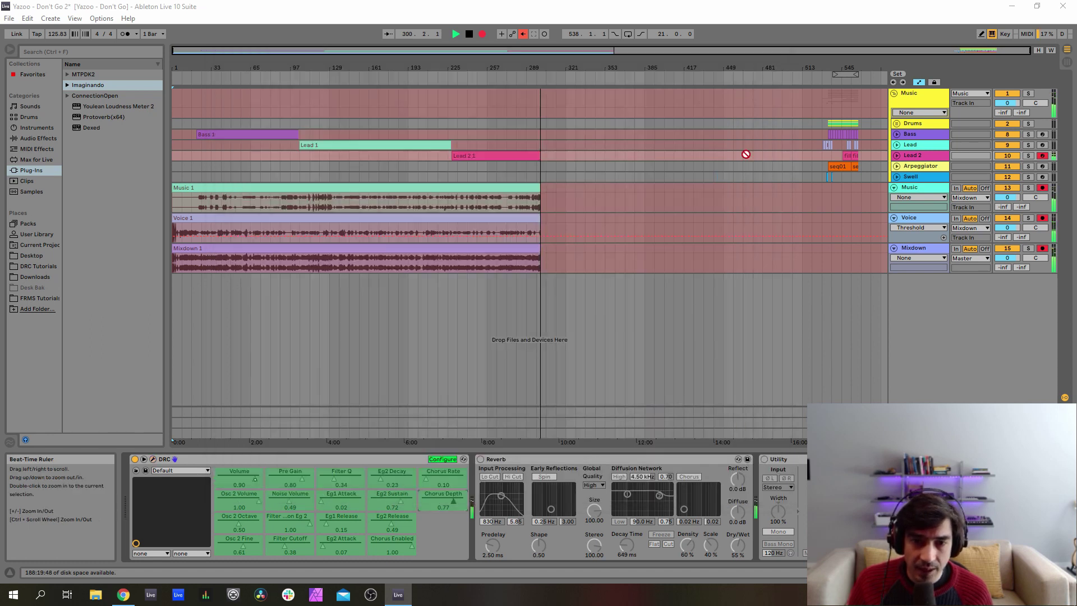
click(481, 460)
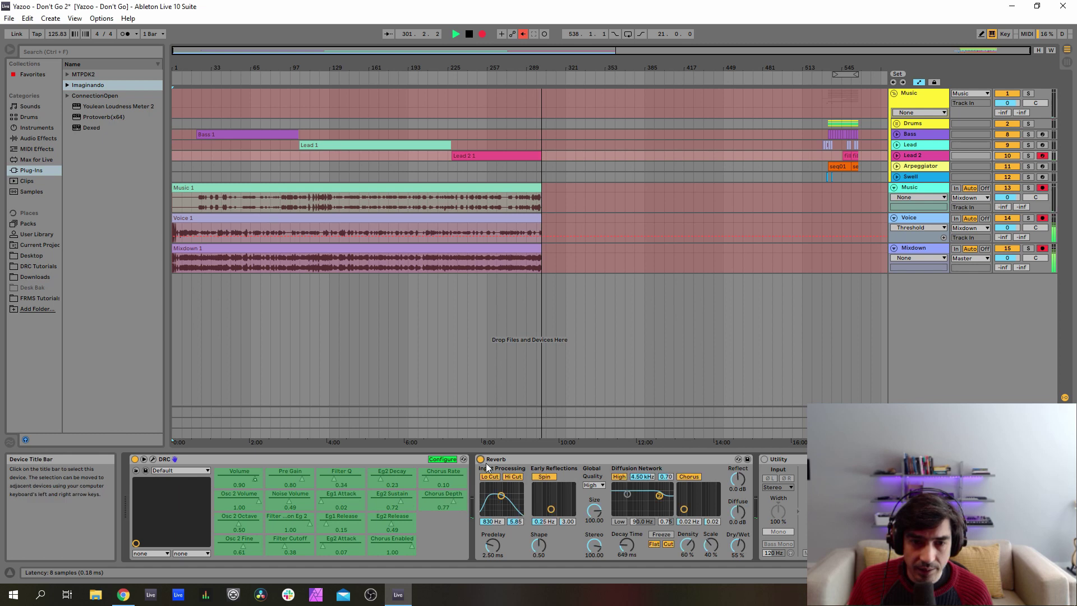
click(502, 458)
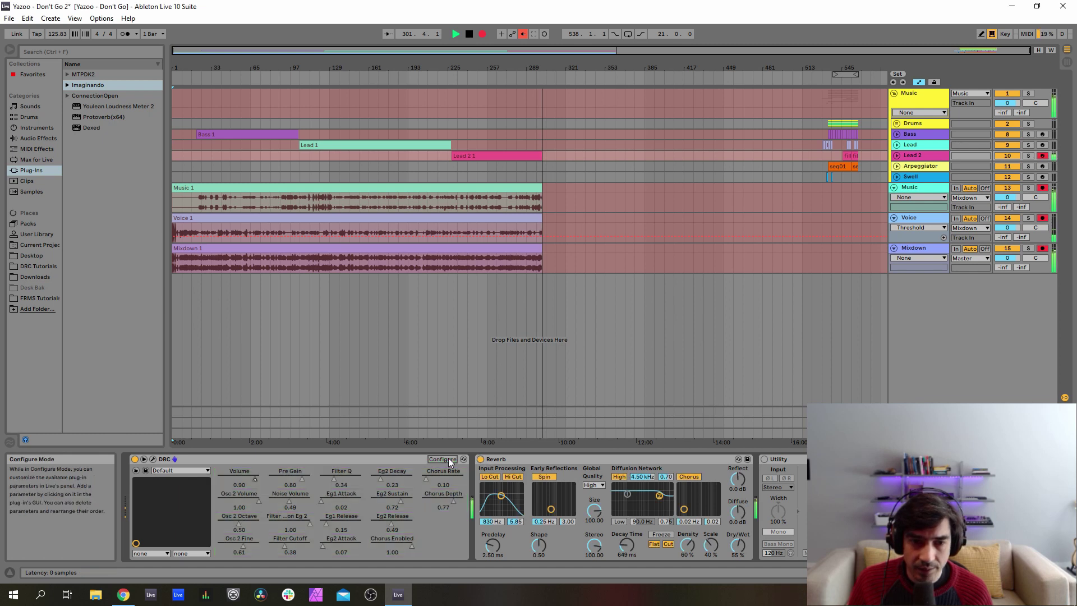
double_click(518, 458)
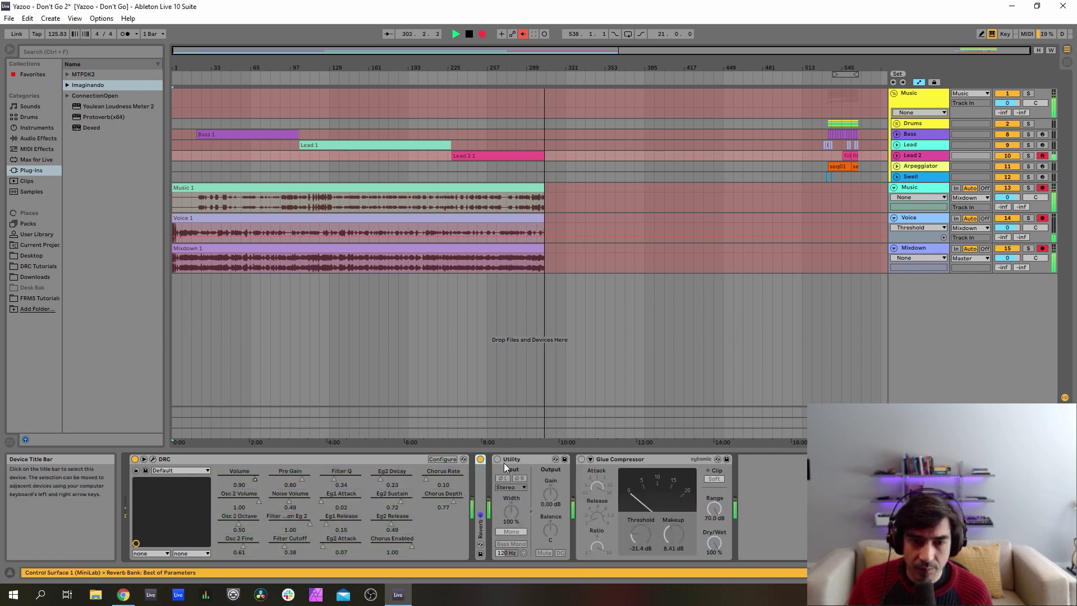
click(497, 460)
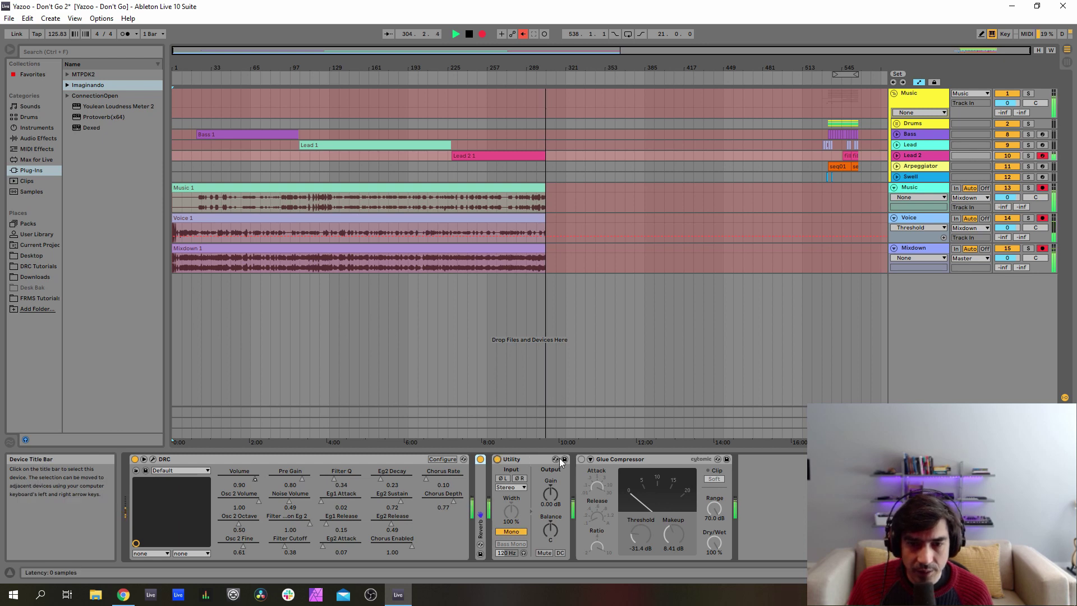
Reactivate the Glue Compressor on the Lead 2 track
click(581, 460)
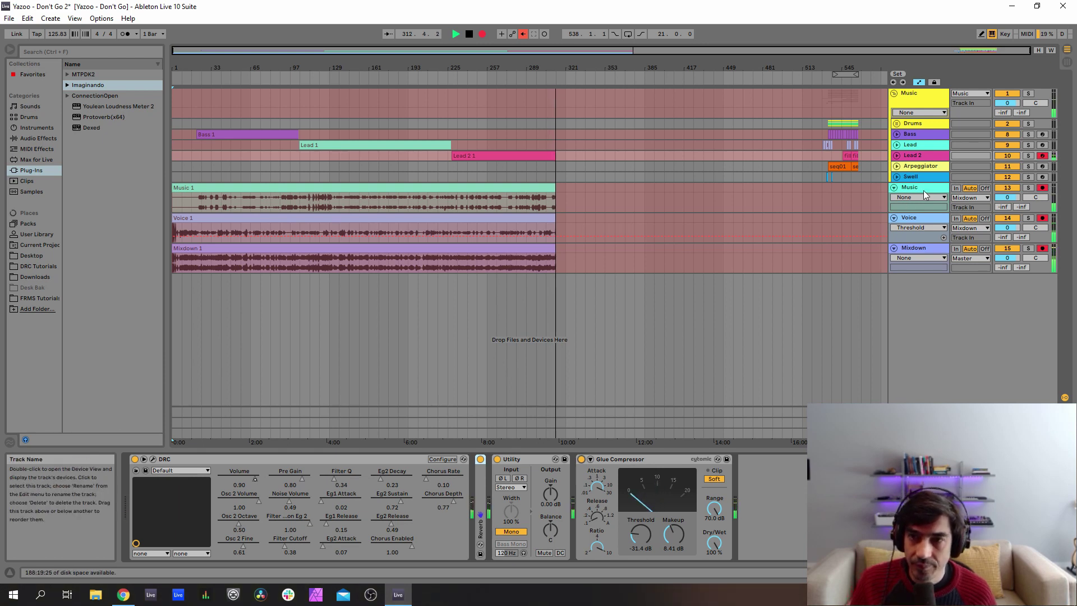
Arm the Arpeggiator track and load the Default patch in its DRC synth
click(957, 167)
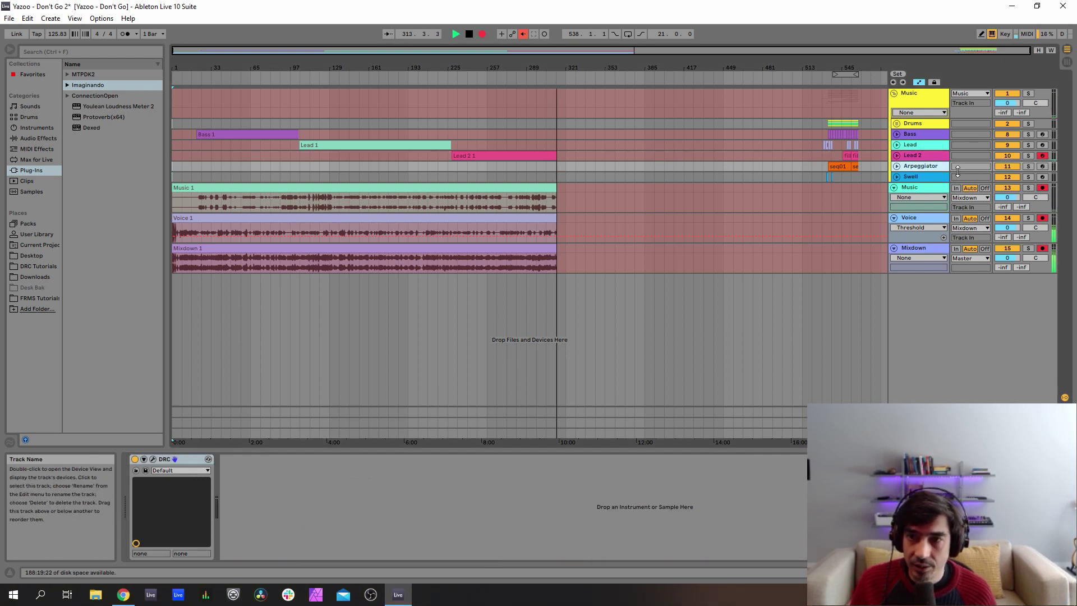
click(1043, 166)
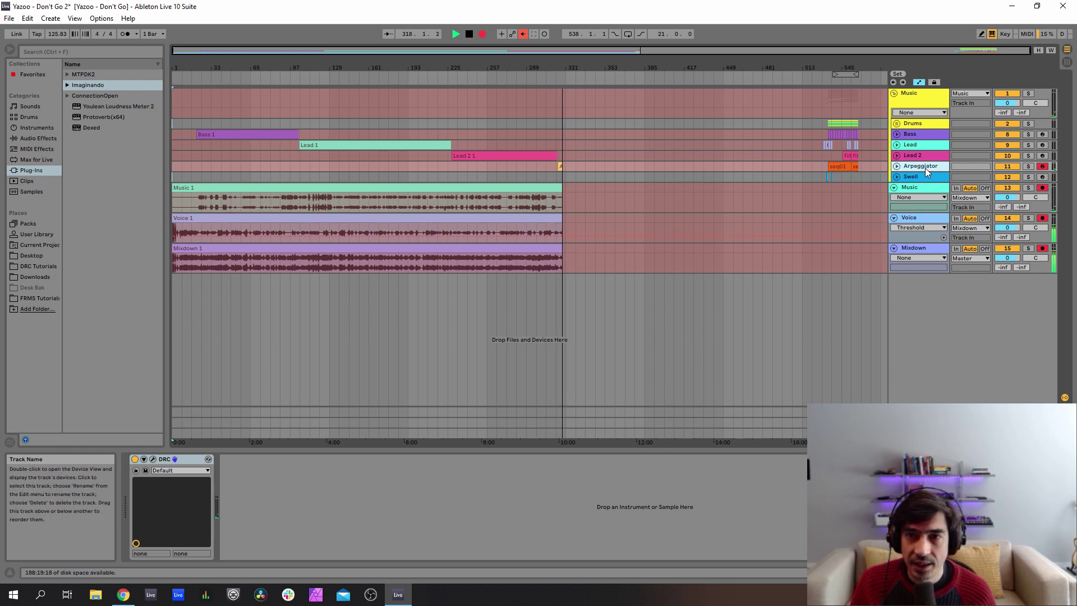
click(153, 459)
click(513, 90)
click(485, 162)
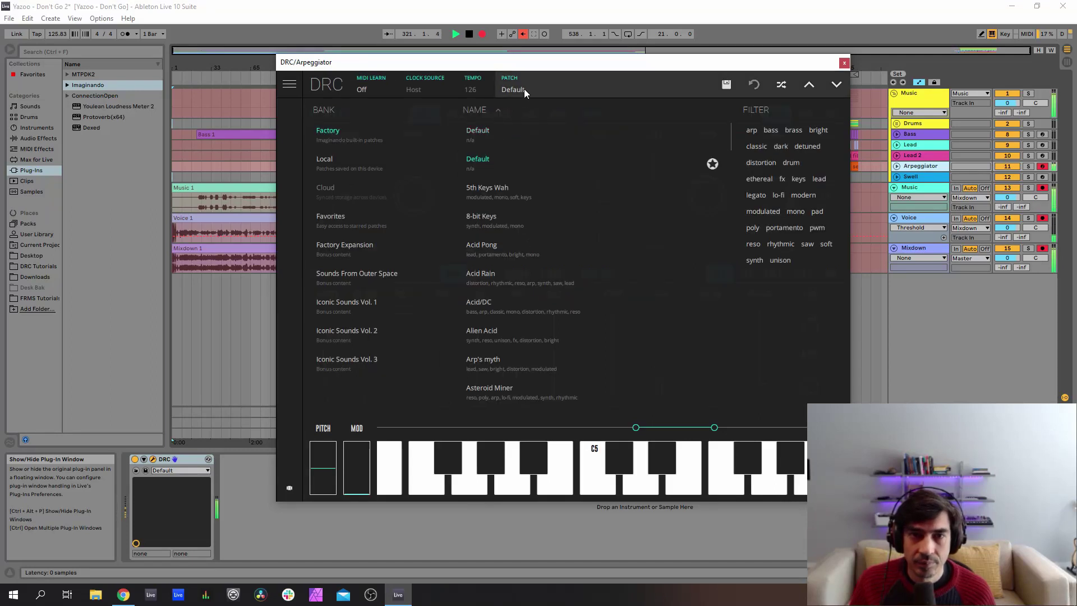
click(524, 89)
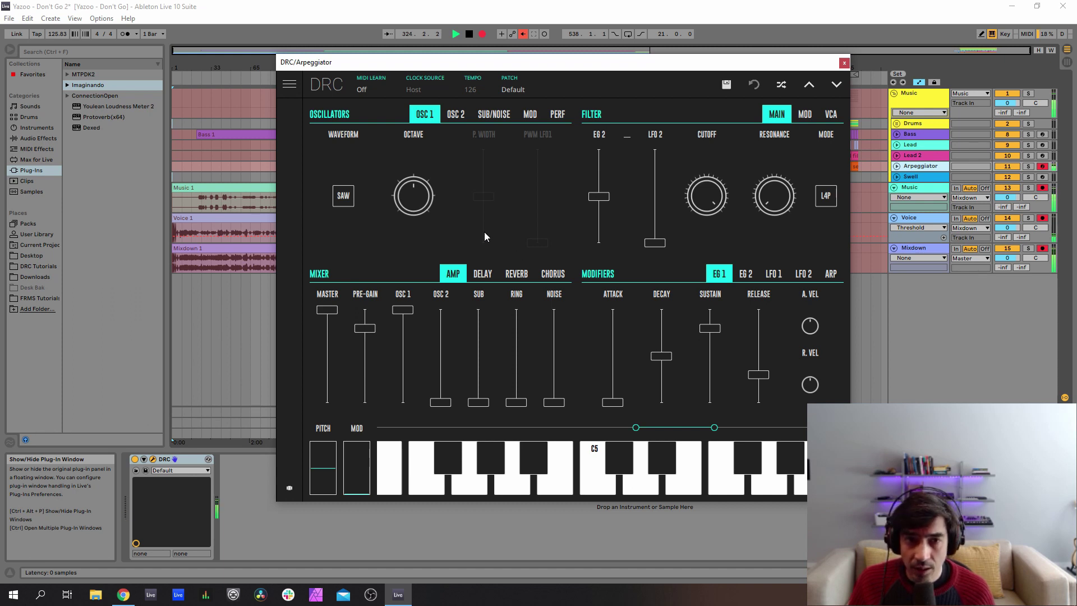
Raise oscillator 1's octave and lower the master volume to about 0.3
drag(432, 184, 433, 167)
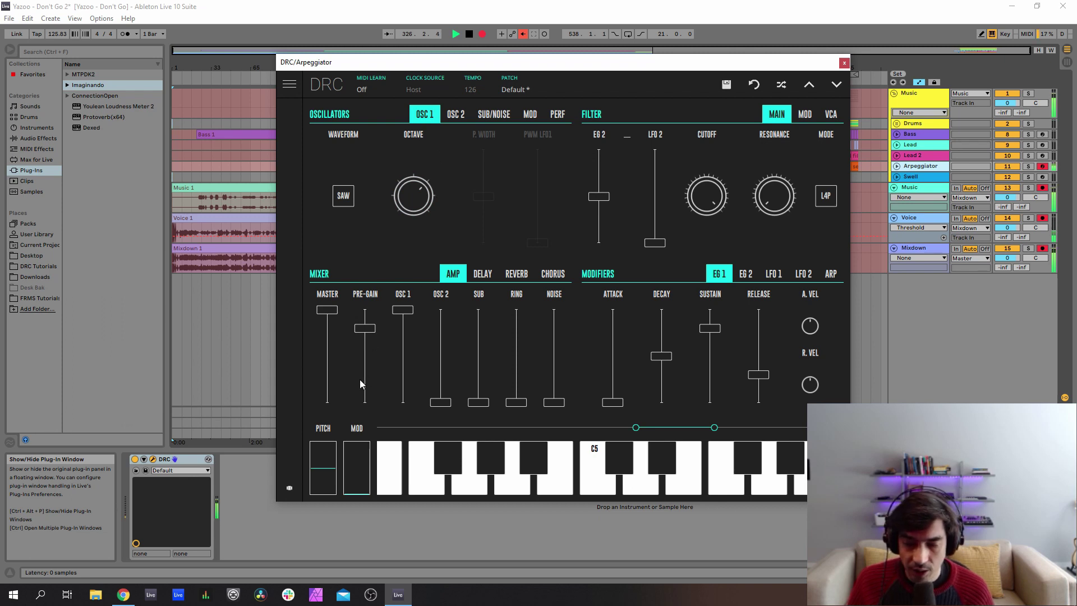
click(328, 380)
drag(329, 380, 324, 386)
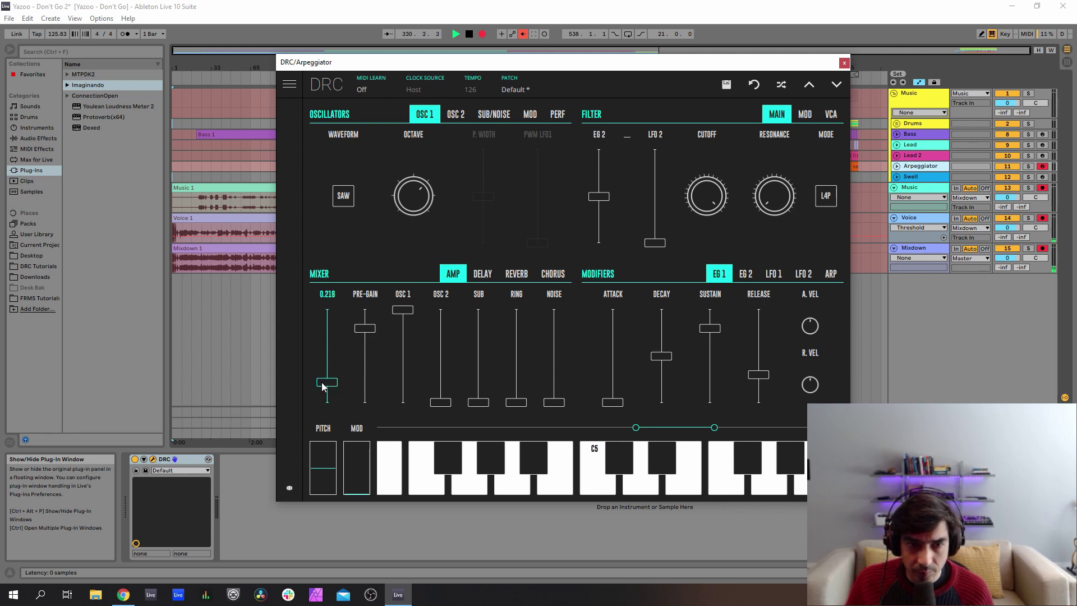
drag(323, 386, 325, 385)
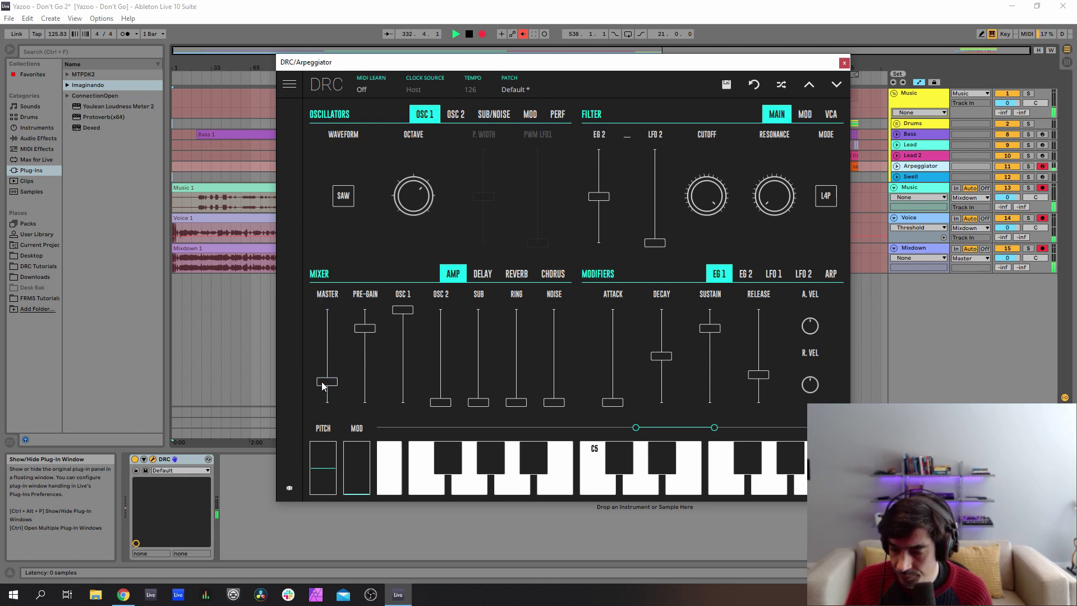
drag(322, 369, 323, 380)
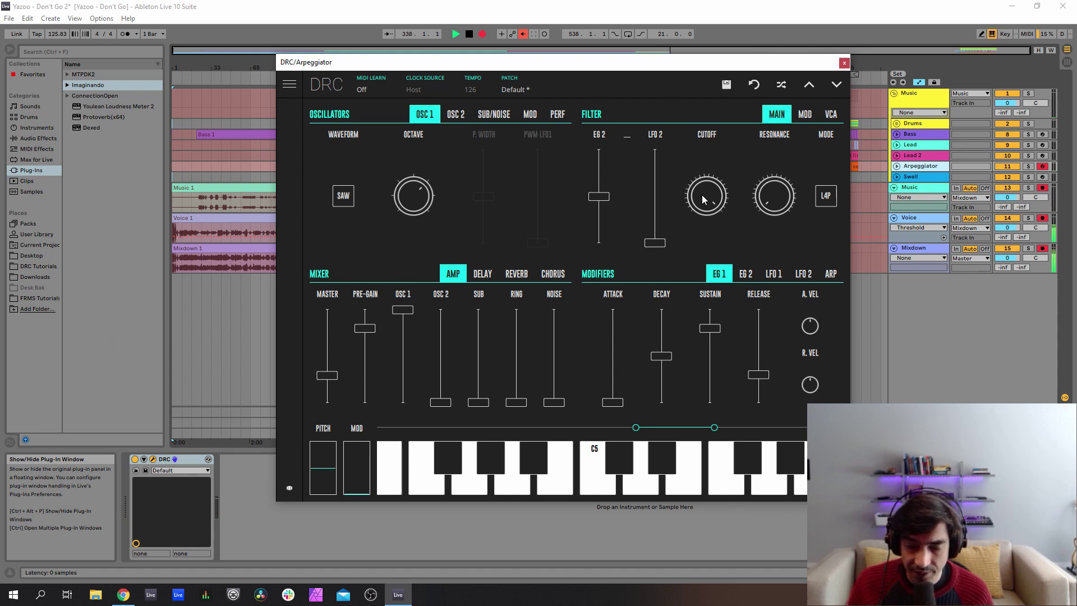
Lower the filter cutoff and enable the chorus with a rate of about 0.15 and a depth of about 0.57
drag(702, 194, 708, 267)
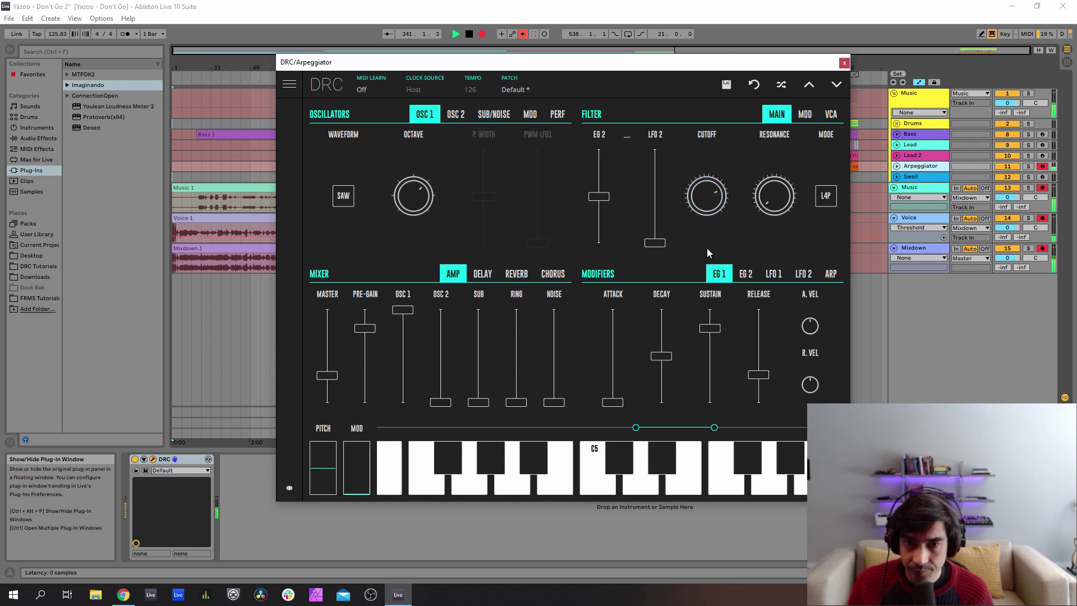
click(555, 274)
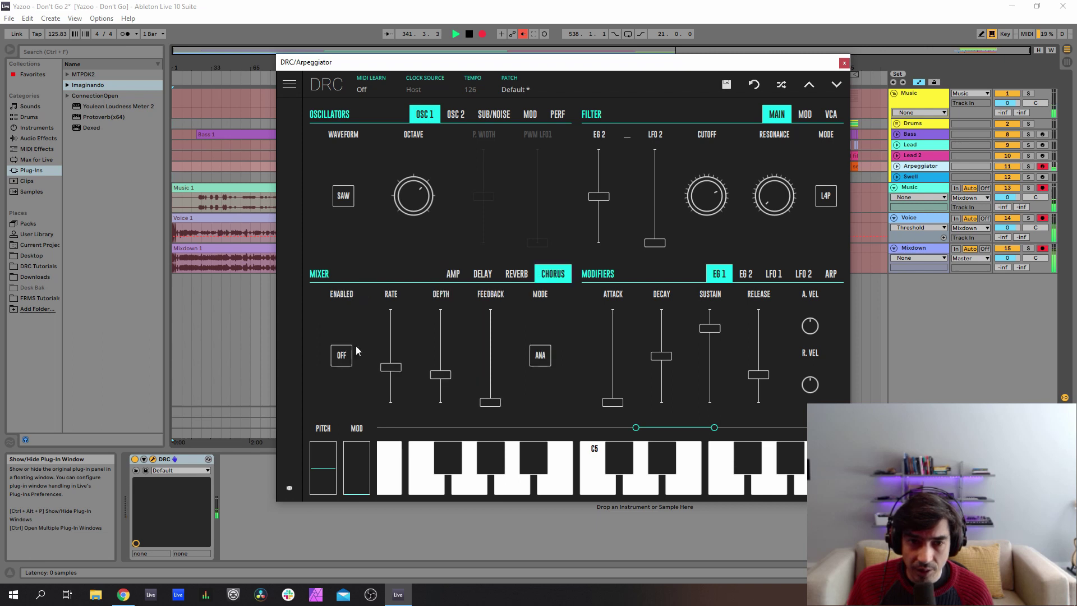
click(395, 372)
drag(396, 372, 398, 394)
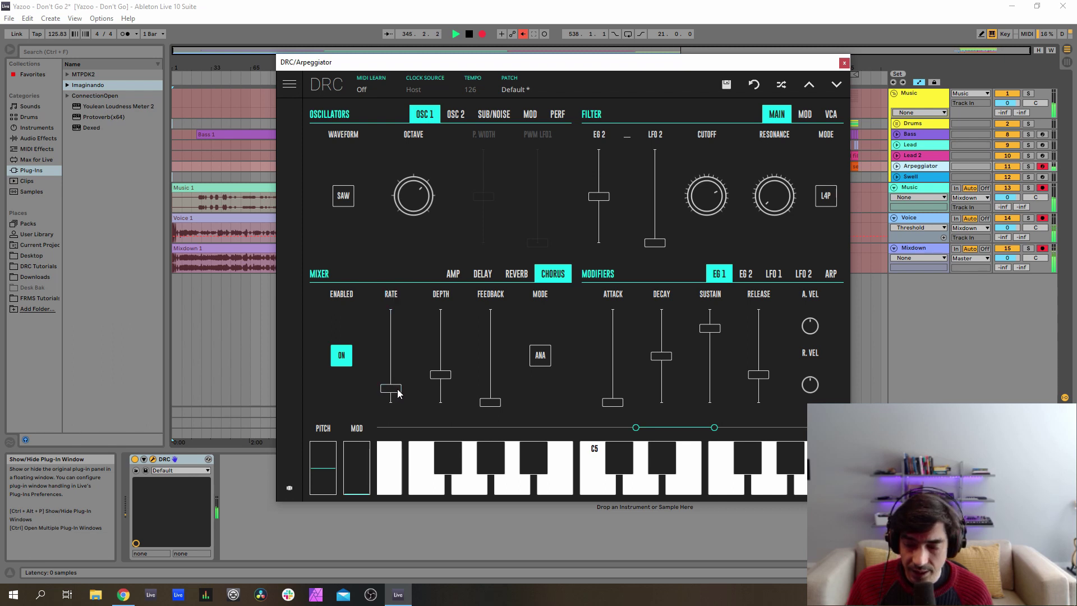
drag(444, 355, 456, 349)
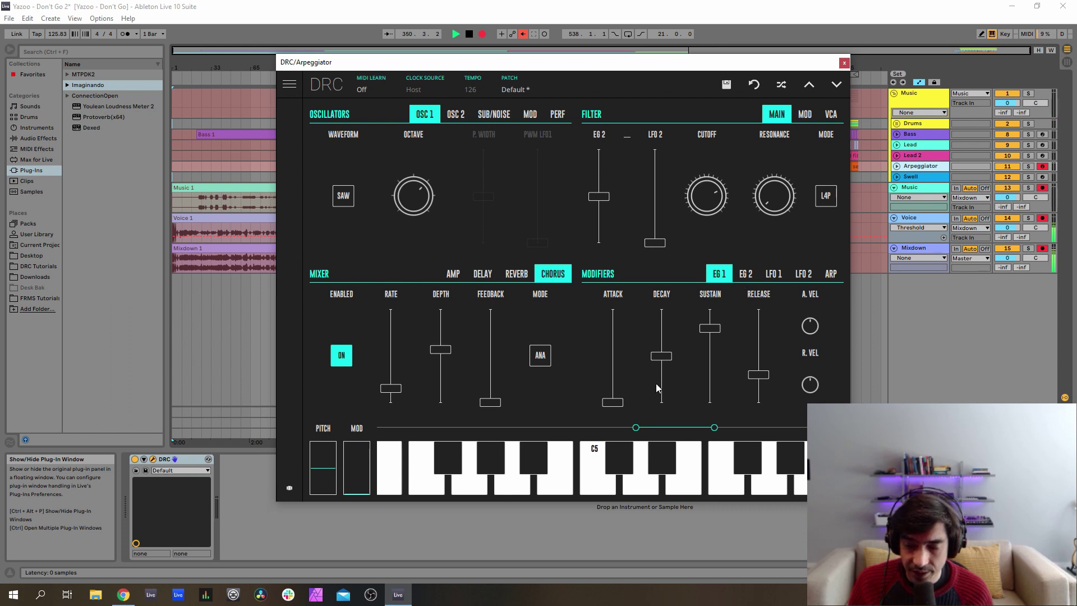
Shape EG 1 with a decay of about 0.3, zero sustain and a release of about 0.16, and close the synth window
drag(664, 371, 724, 506)
drag(761, 380, 759, 391)
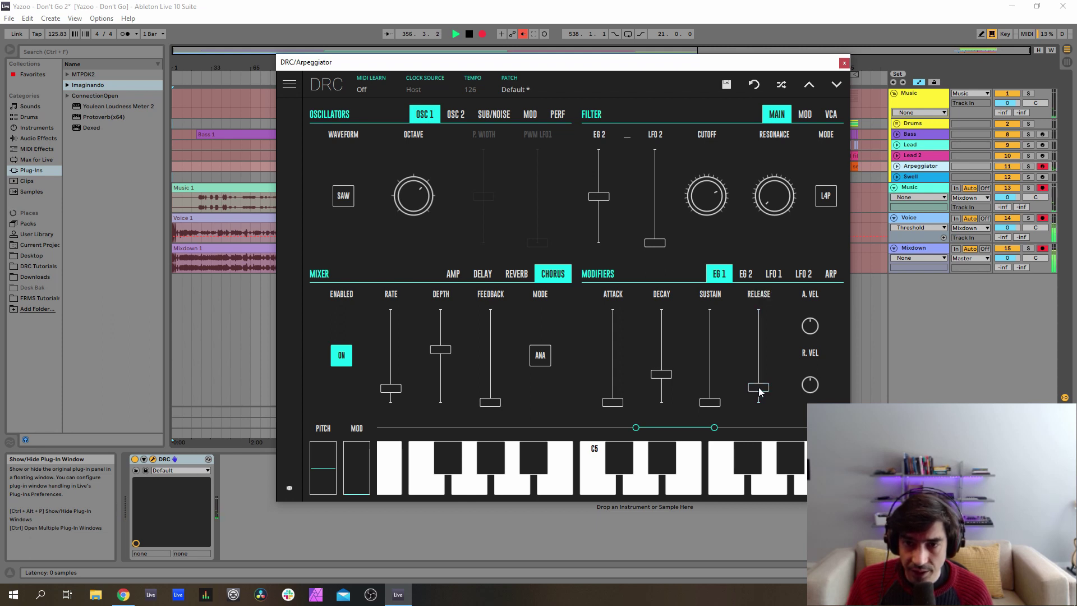
click(747, 274)
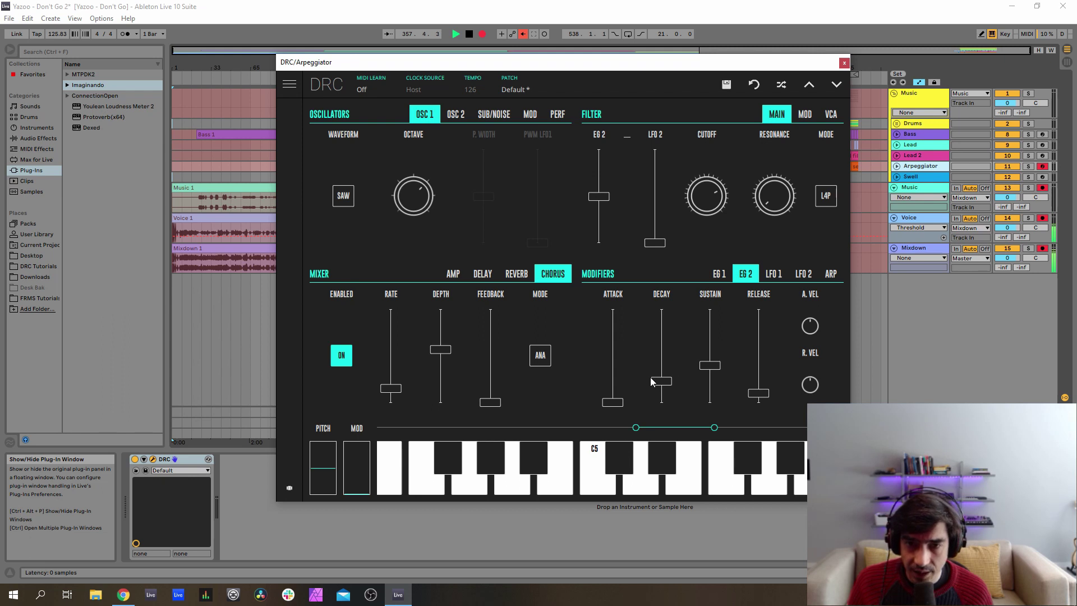
mouse_move(668, 298)
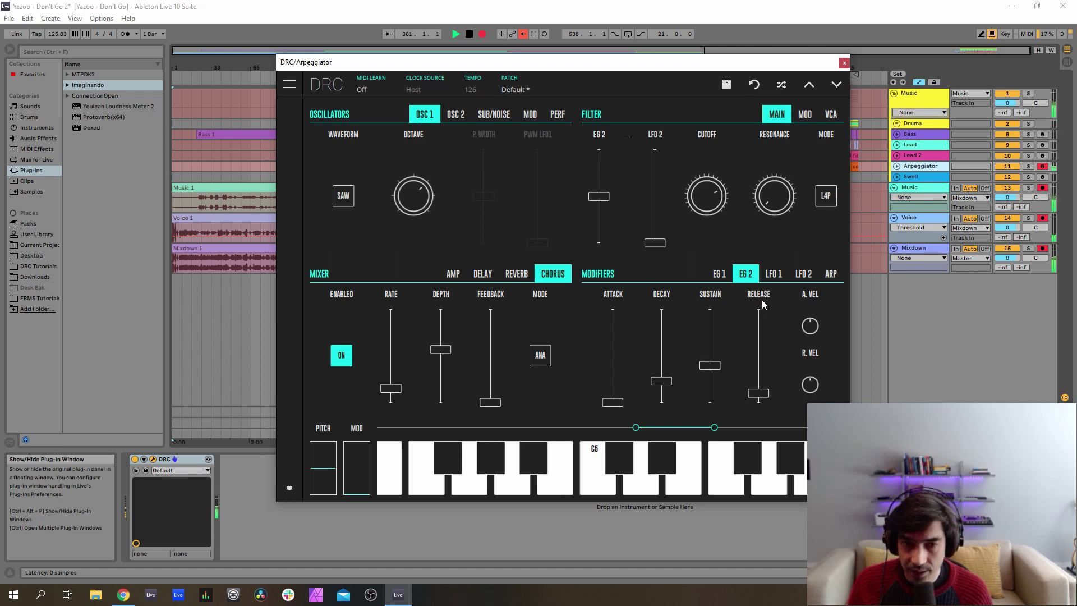
click(843, 64)
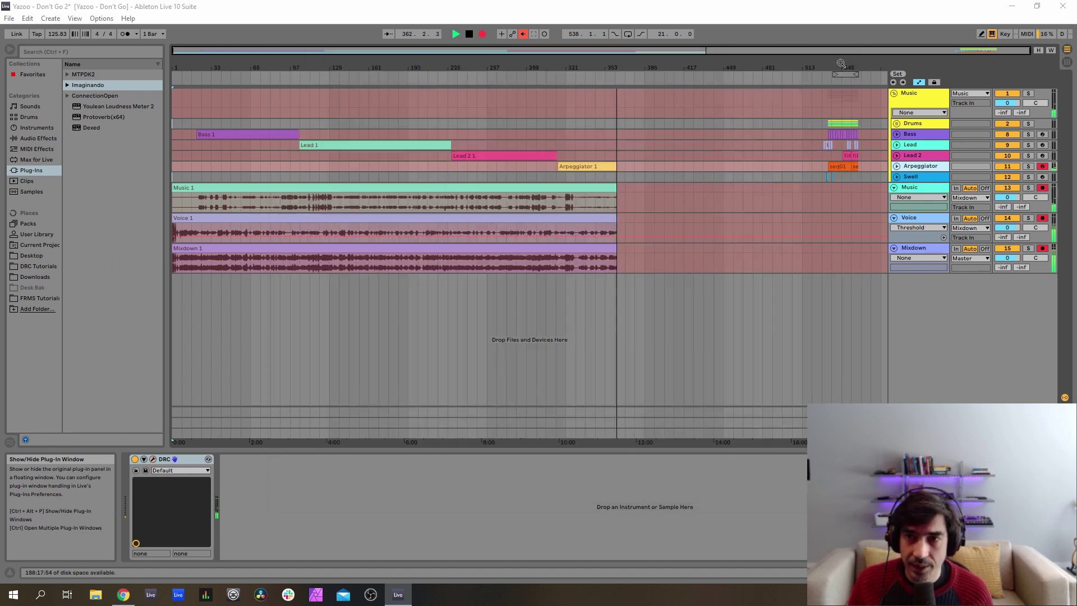
Arm the Swell track and load the Default patch in its DRC synth
click(921, 176)
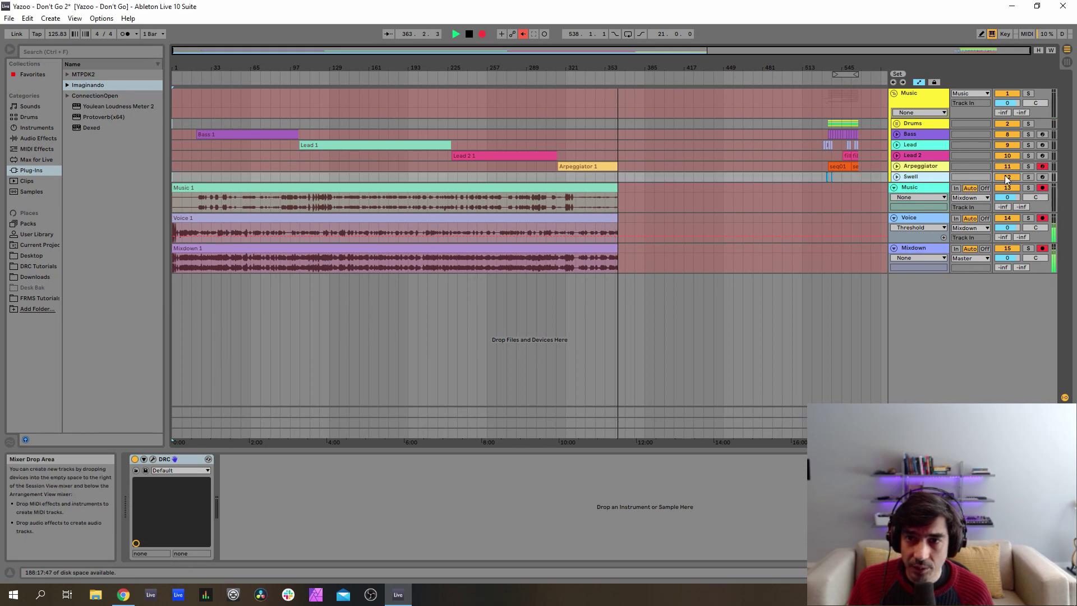
click(1043, 177)
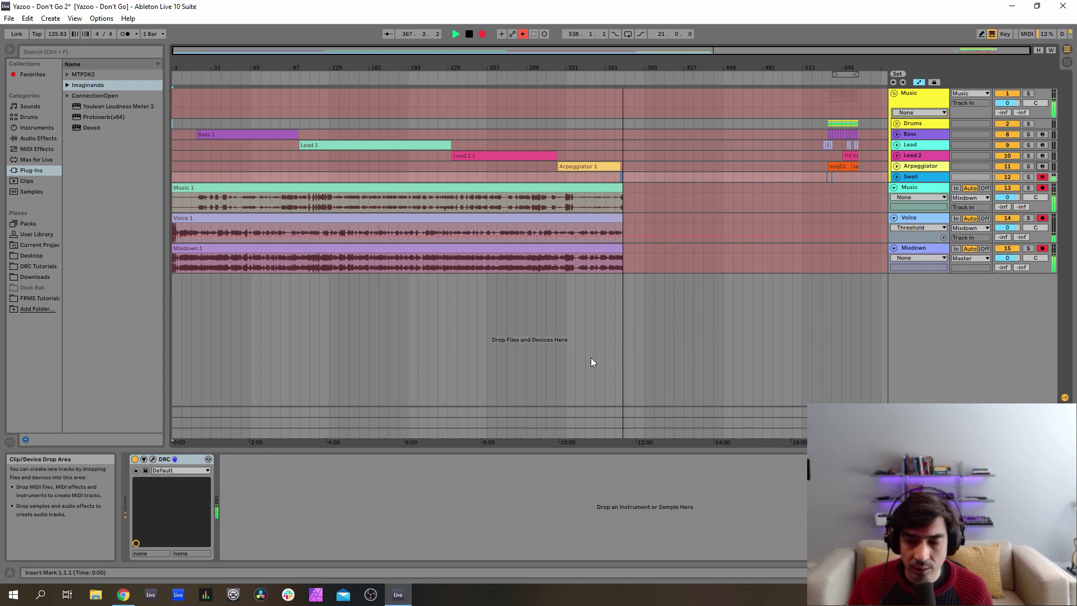
click(153, 459)
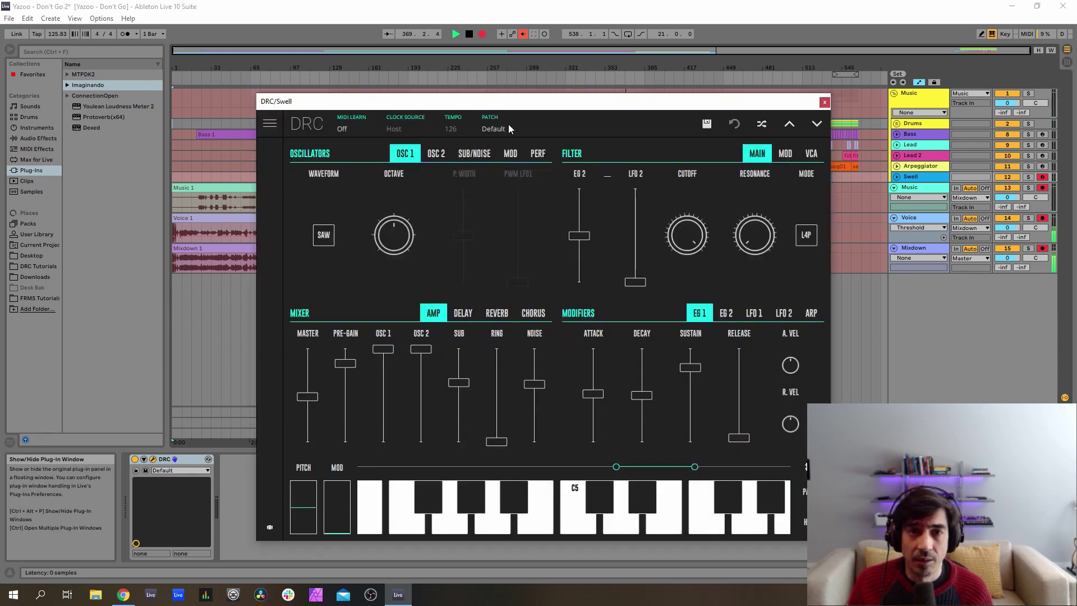
click(495, 127)
click(466, 201)
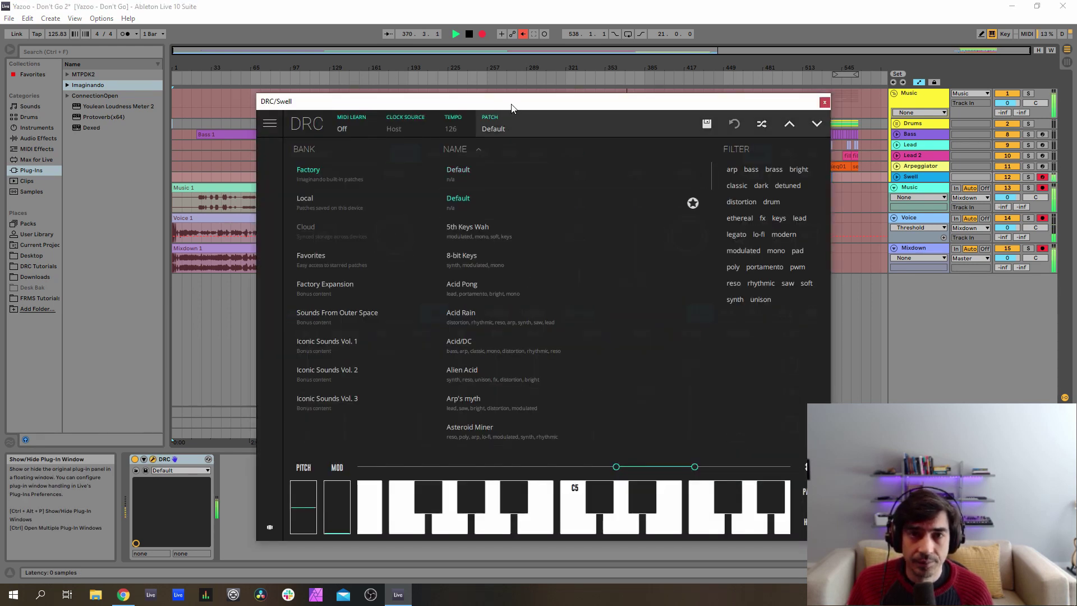
drag(512, 107, 479, 80)
click(487, 102)
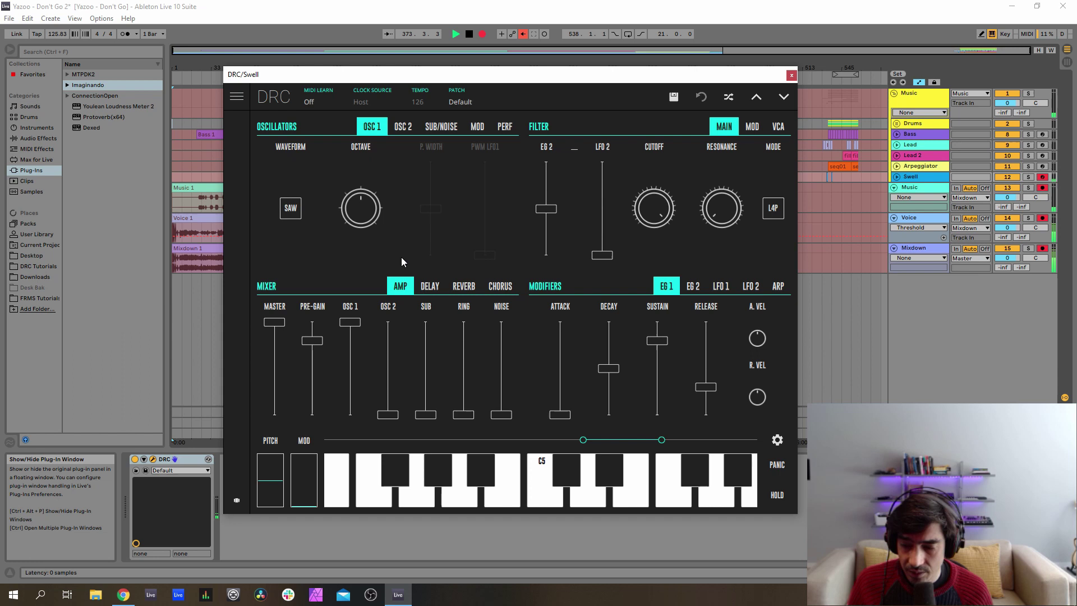
Bring oscillator 2 to full volume and detune it with a fine value of about 0.22
drag(388, 415, 388, 322)
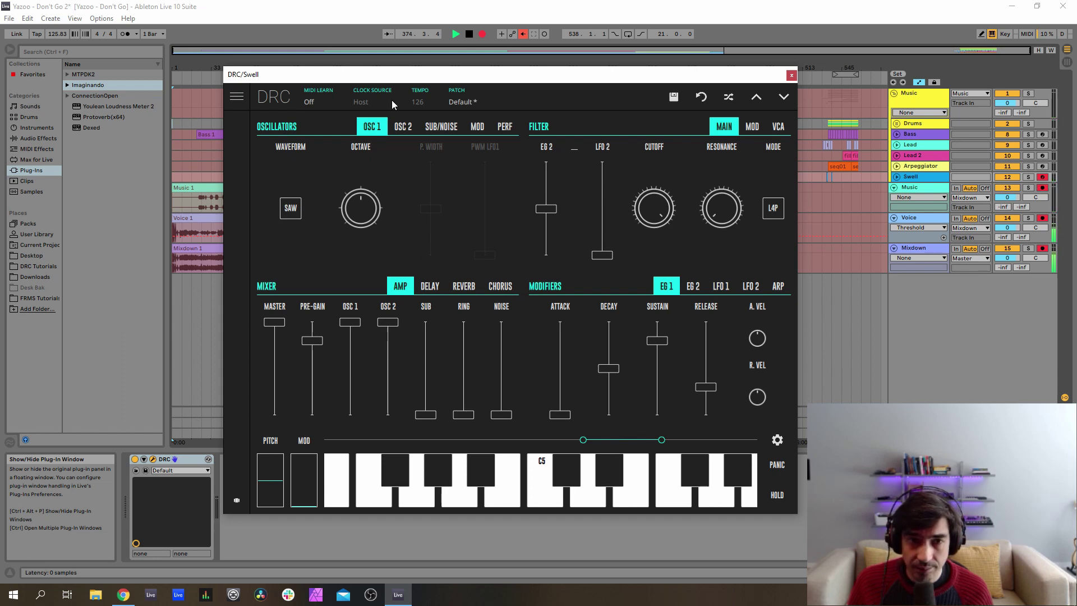
click(404, 128)
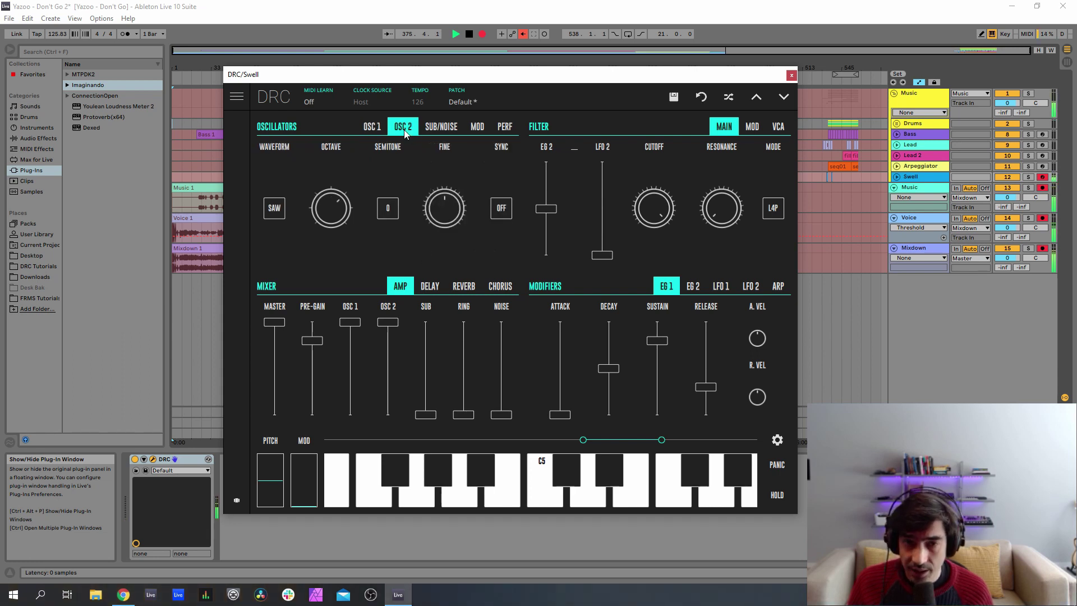
click(438, 213)
drag(439, 213, 459, 192)
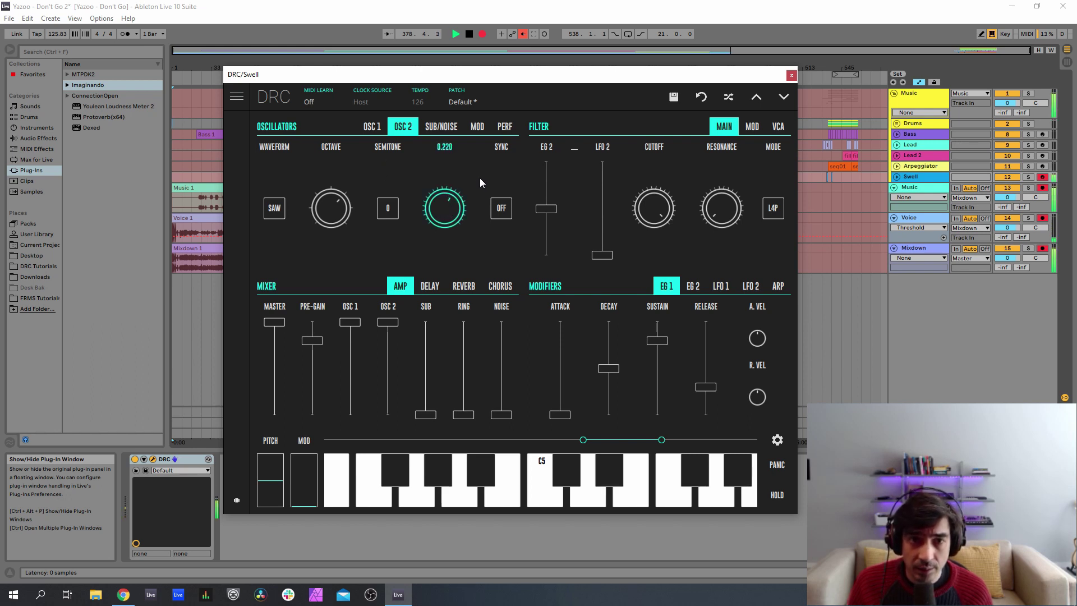
drag(482, 177, 480, 177)
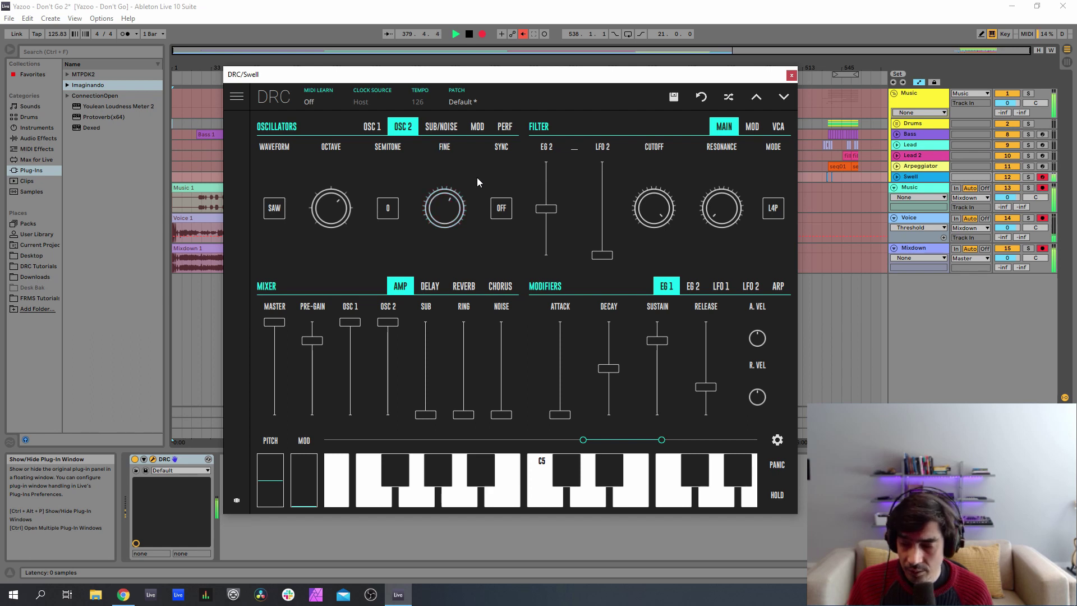
Set the master volume to about 0.49 and the pre-gain to about 0.85
drag(280, 368, 278, 372)
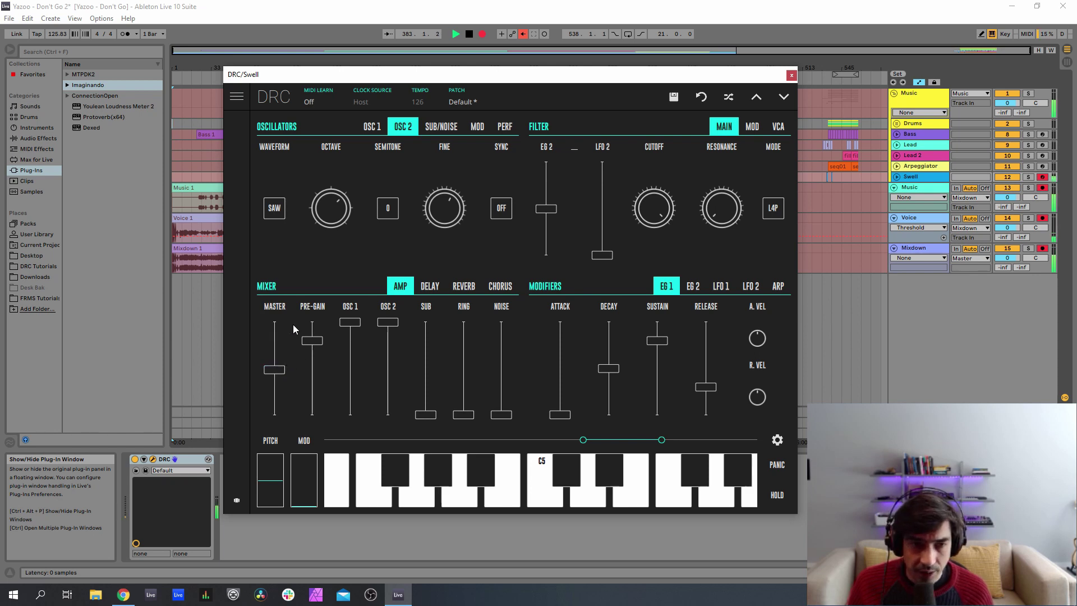
drag(313, 342, 332, 336)
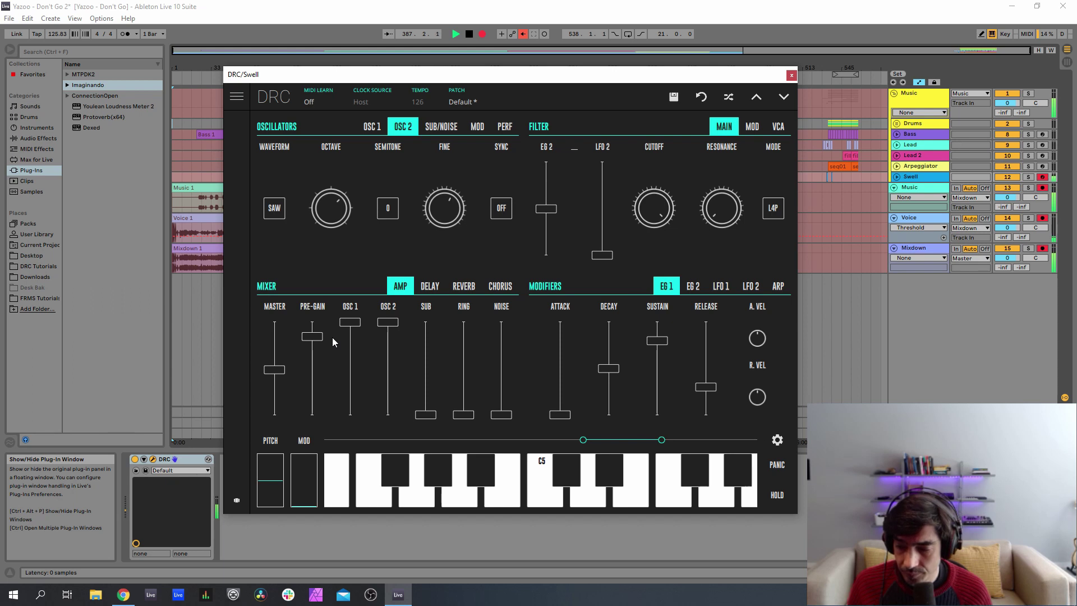
Raise the sub oscillator's octave and mix in the sub at about 0.64 and noise at about 0.62
click(443, 127)
drag(313, 223, 309, 125)
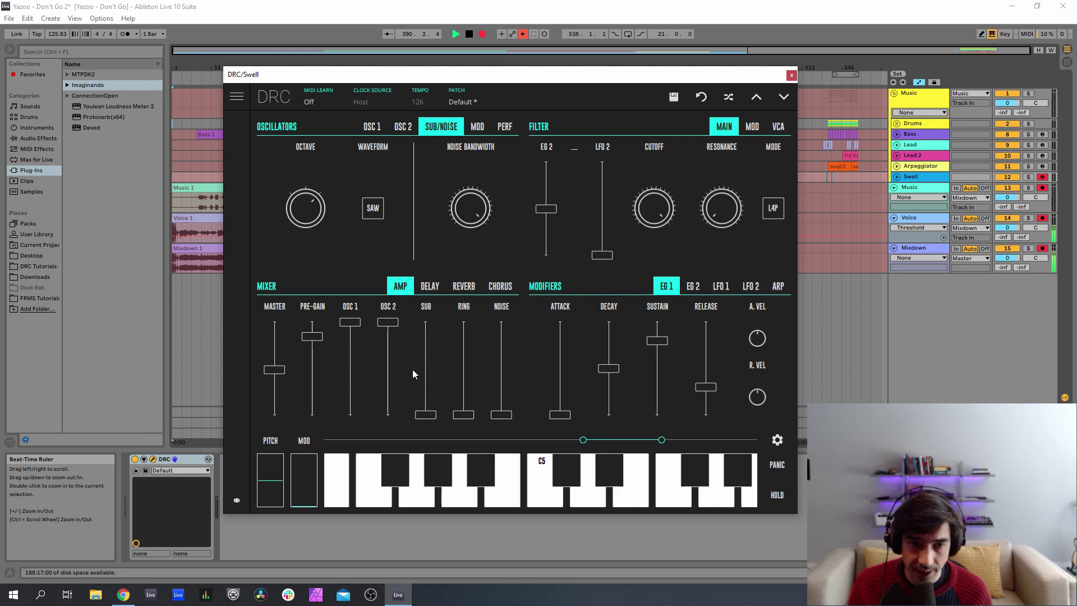
drag(426, 370, 446, 361)
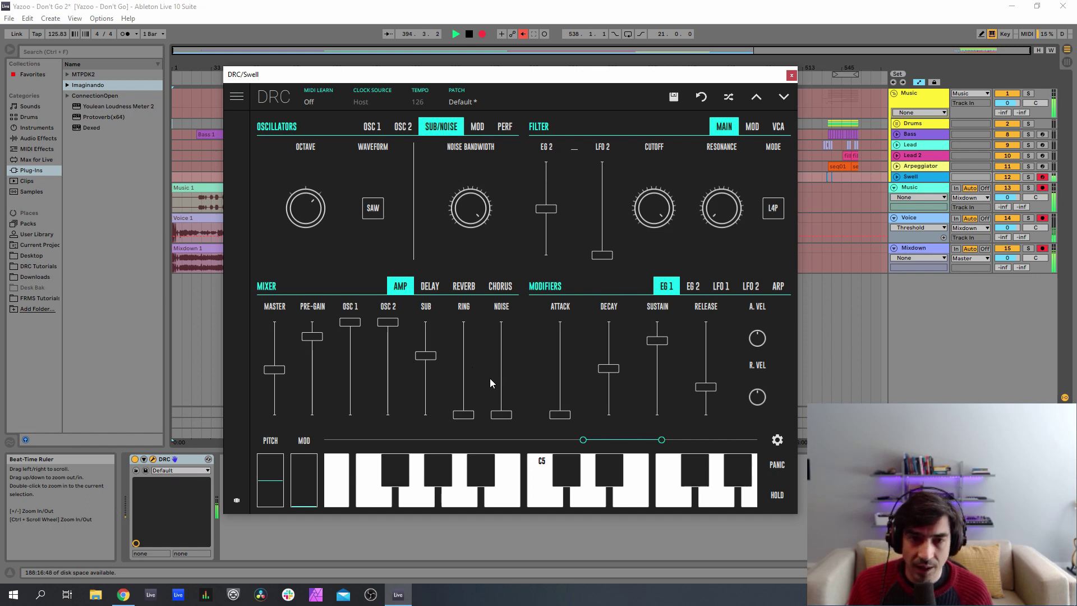
drag(501, 369, 533, 358)
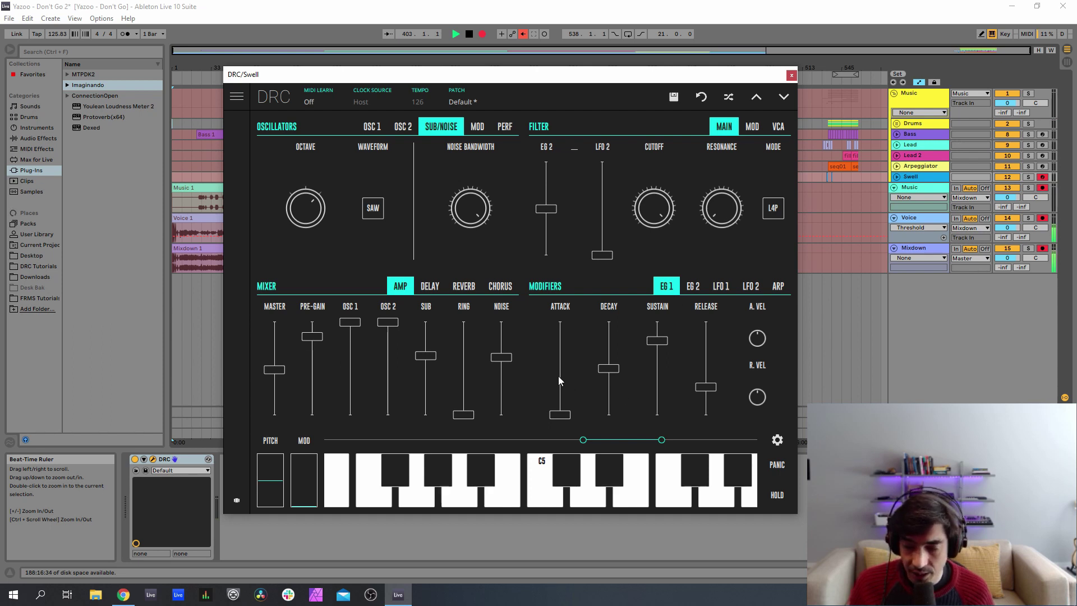
Shape EG 1 with an attack of about 0.52 and a release of about 0.04
drag(559, 376, 577, 367)
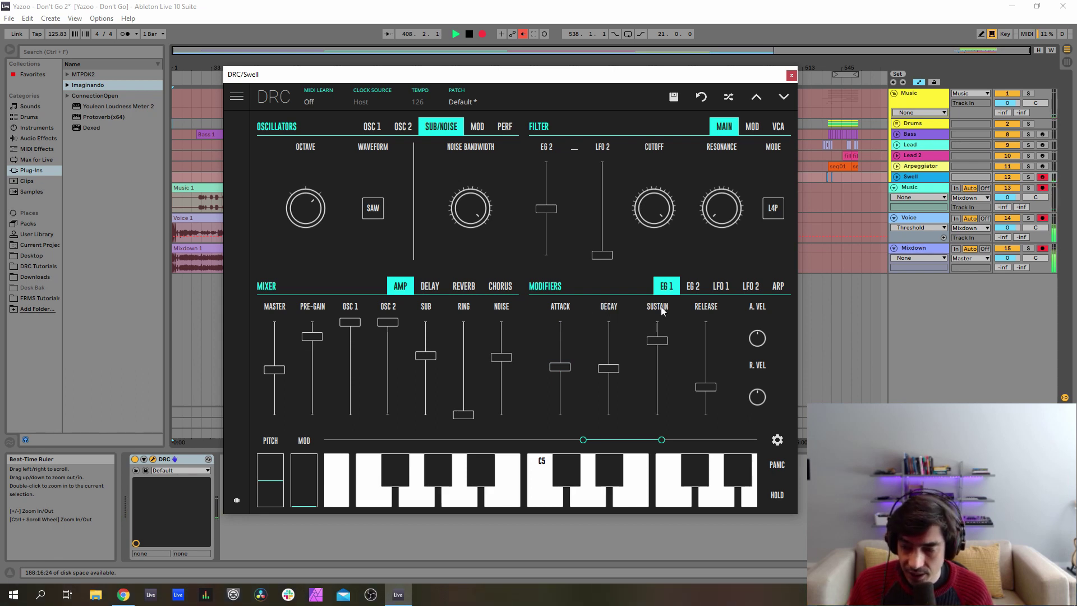
click(706, 405)
drag(705, 405, 697, 410)
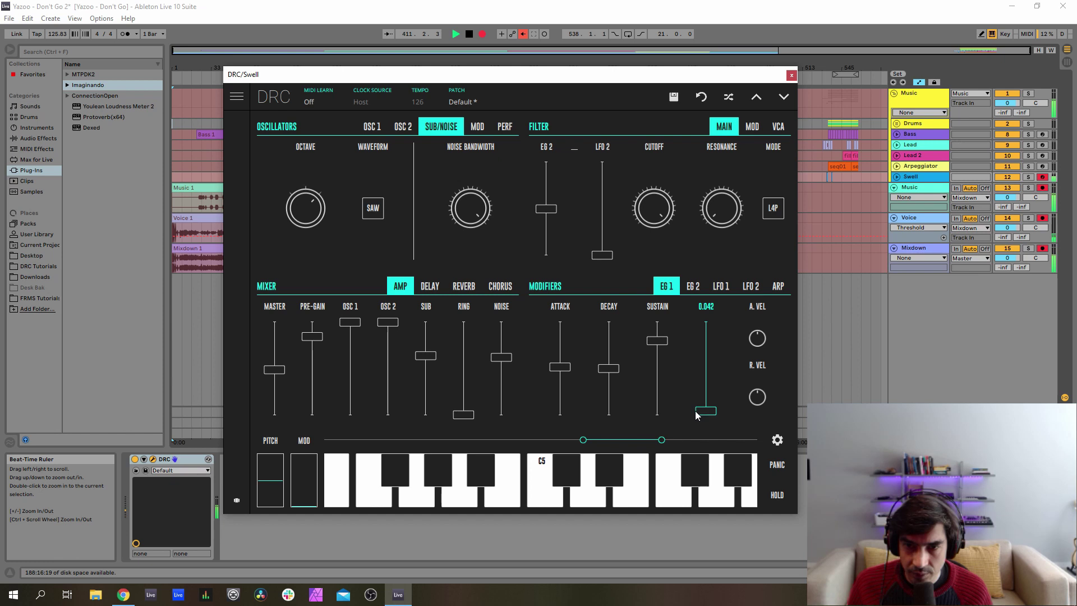
drag(698, 415, 697, 415)
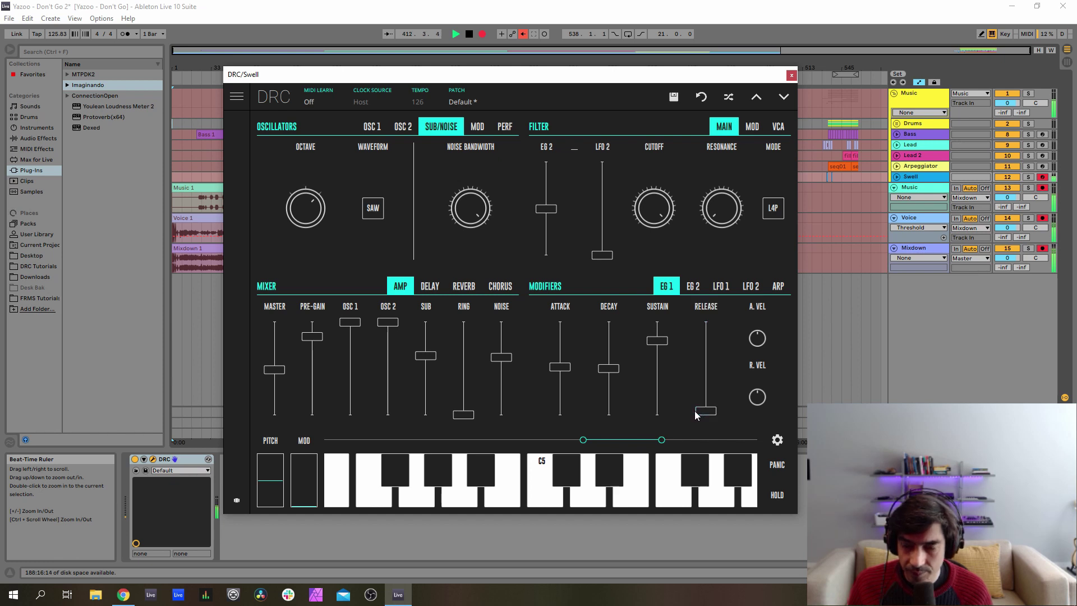
Raise the release of EG 2 slightly and close the swell synth's window
click(693, 286)
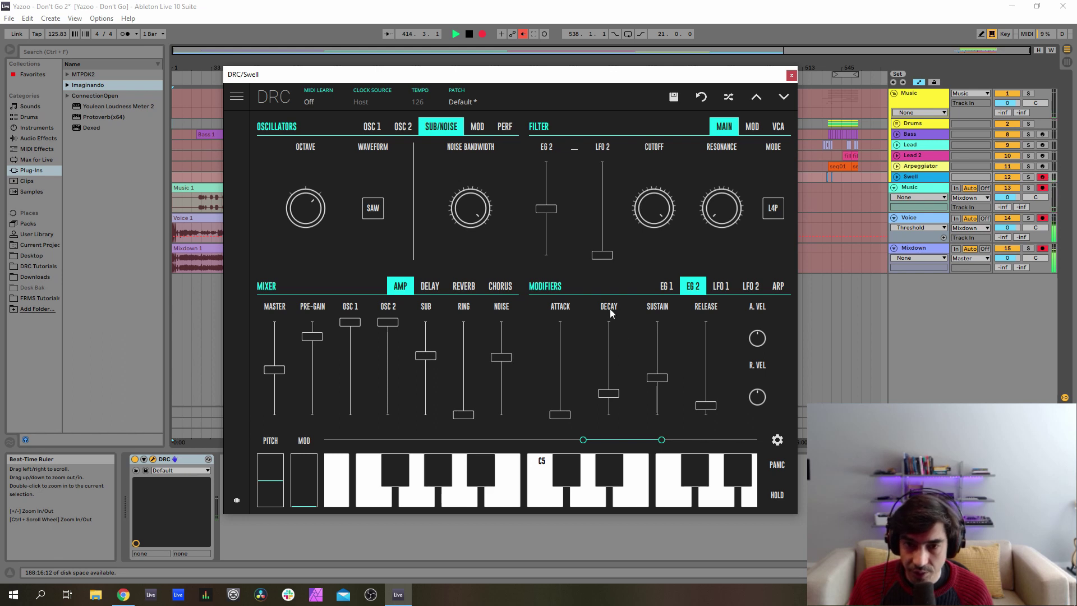
mouse_move(661, 314)
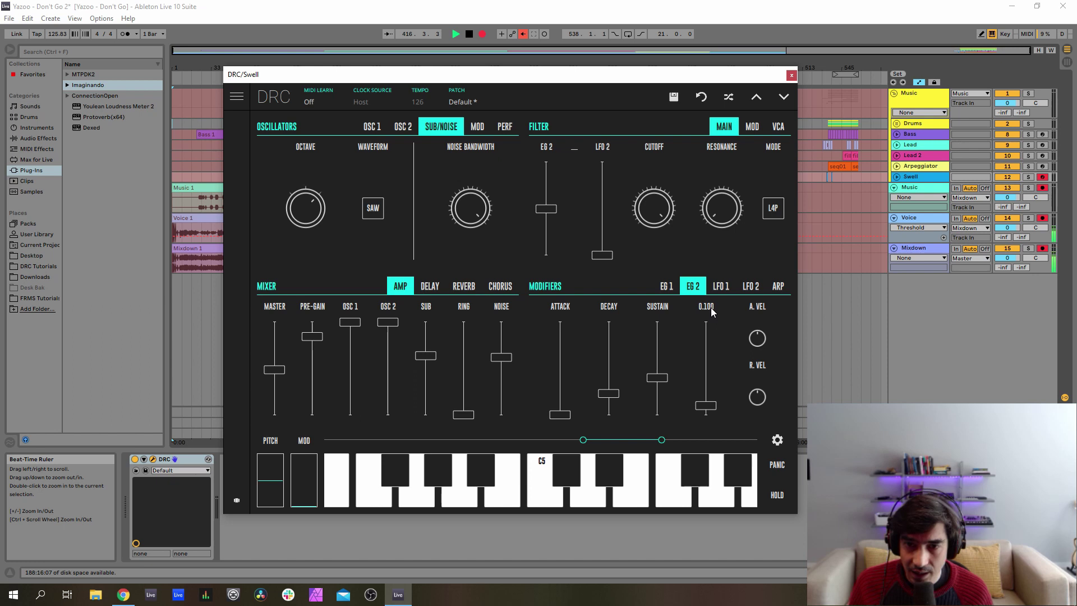
click(711, 401)
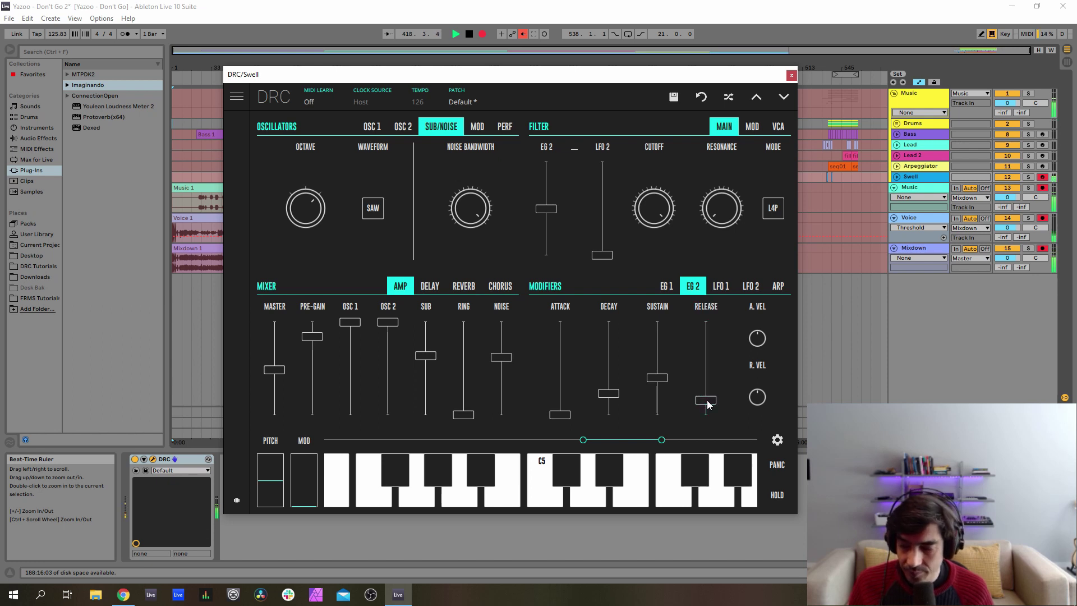
click(791, 75)
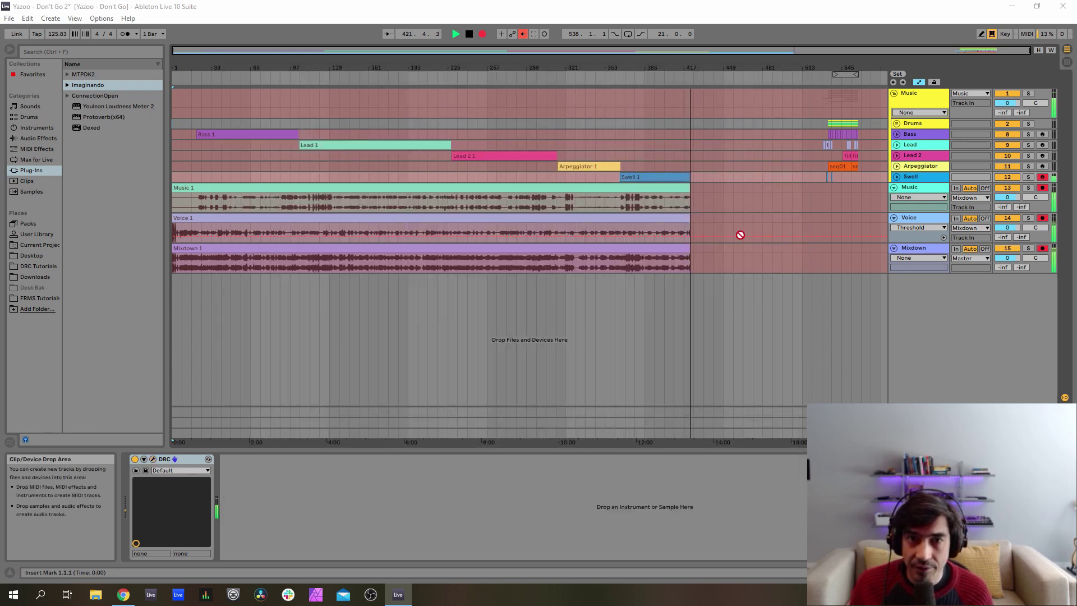
Turn off automation arming and disarm the Swell track for recording
click(523, 34)
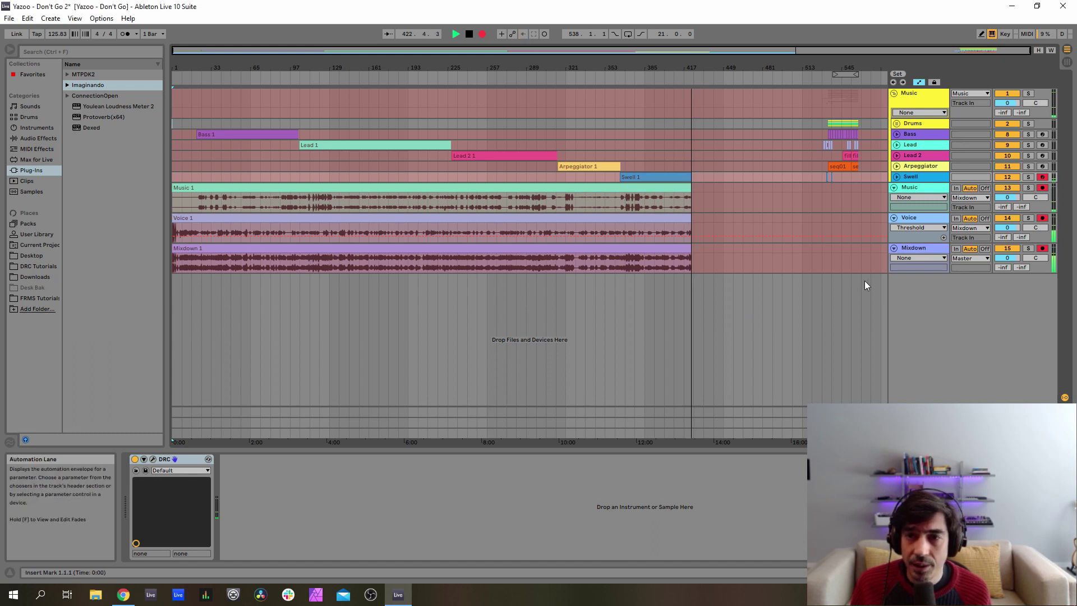
drag(869, 292, 819, 65)
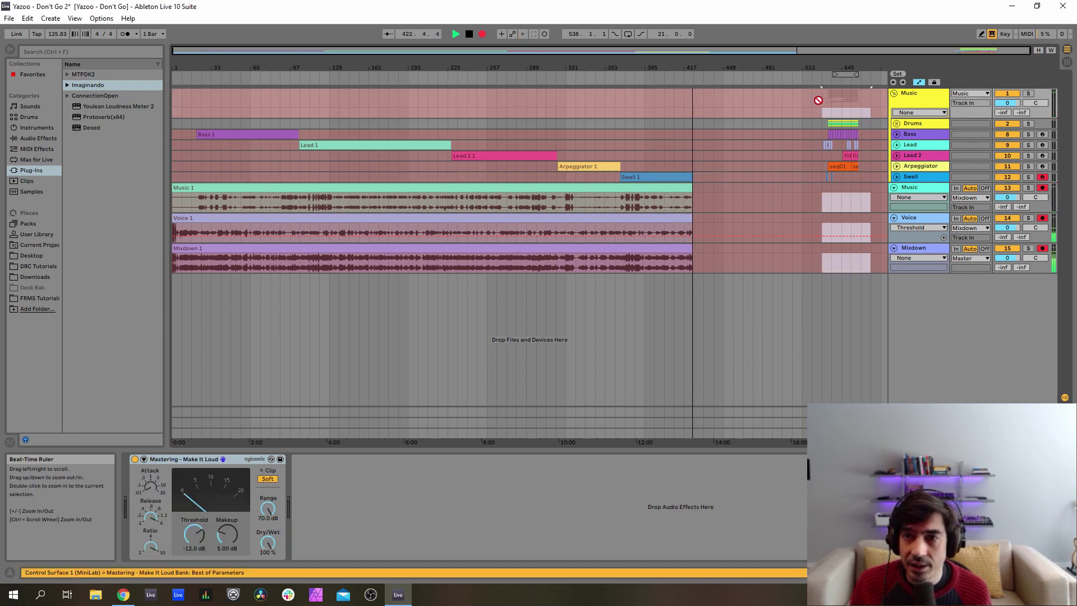
click(1044, 177)
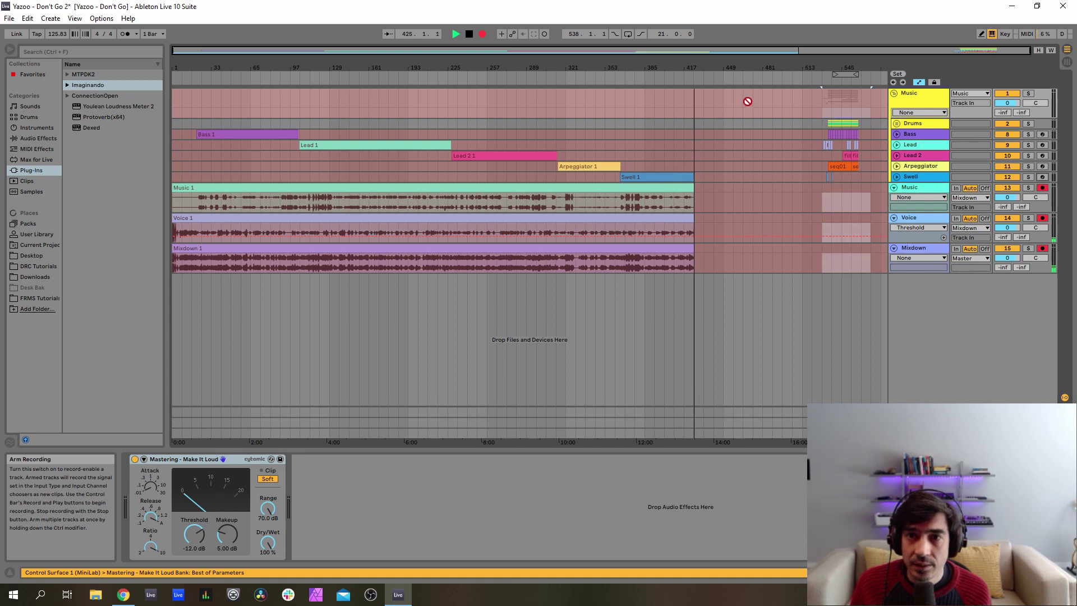
With recording paused, move the full song section across all tracks earlier so it starts at bar 433, and resume recording
click(482, 34)
drag(867, 326, 823, 100)
drag(848, 166, 728, 166)
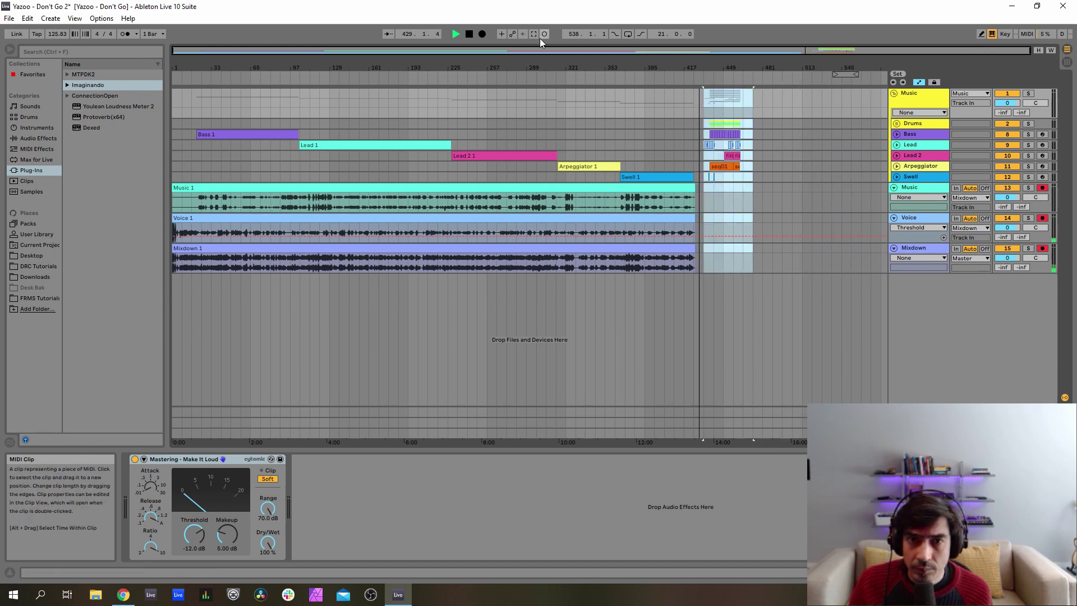
click(482, 33)
drag(724, 64, 581, 63)
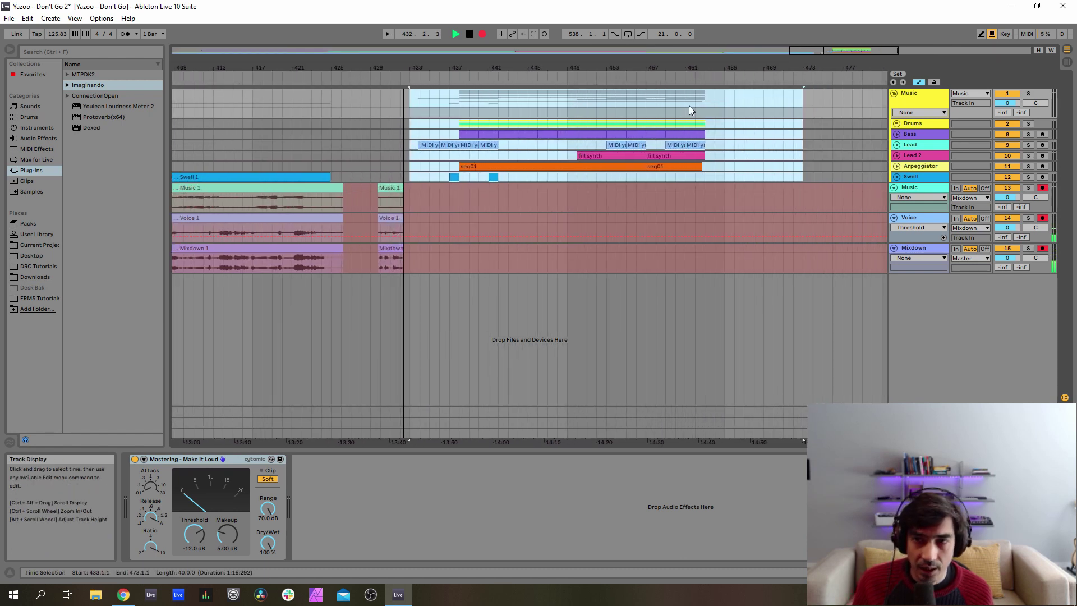